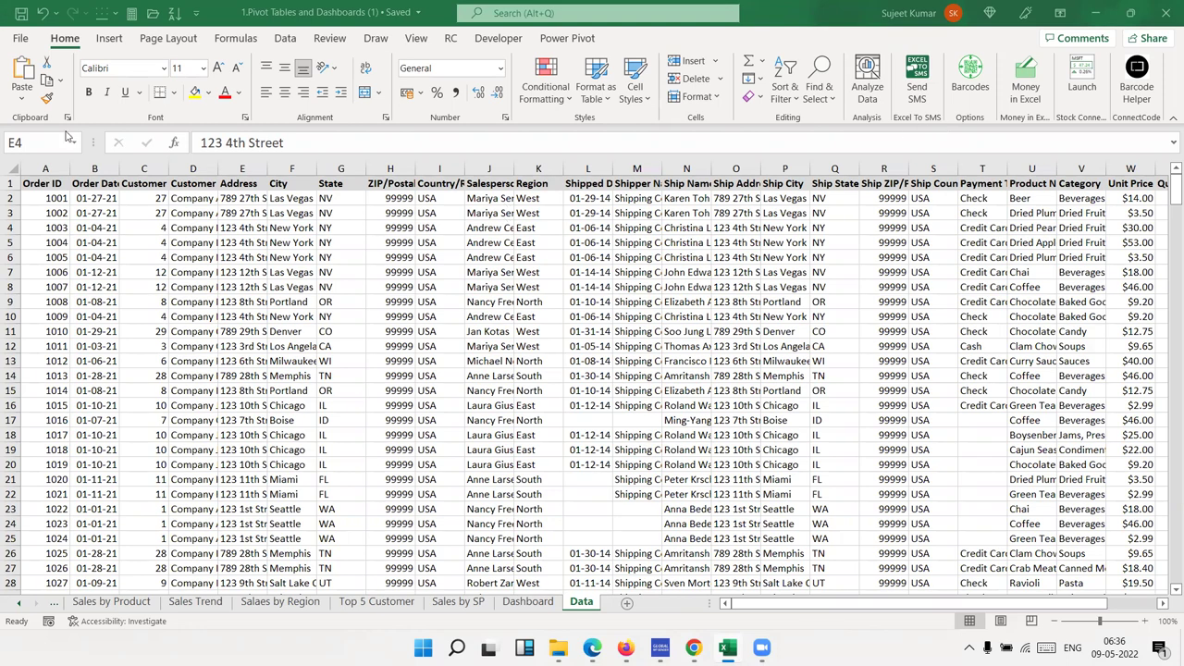
Step: Browse the order columns along row 5 of the Data sheet, then switch to the Dashboard sheet
left_click(183, 240)
key("Right")
key("Right")
key("Right")
key("Right")
key("Right")
key("Right")
key("Right")
key("Right")
key("Right")
key("Right")
key("Right")
key("Right")
key("Left")
key("Left")
key("Left")
key("Left")
key("Left")
key("Left")
key("Left")
key("Left")
key("Left")
key("Left")
key("Left")
key("Left")
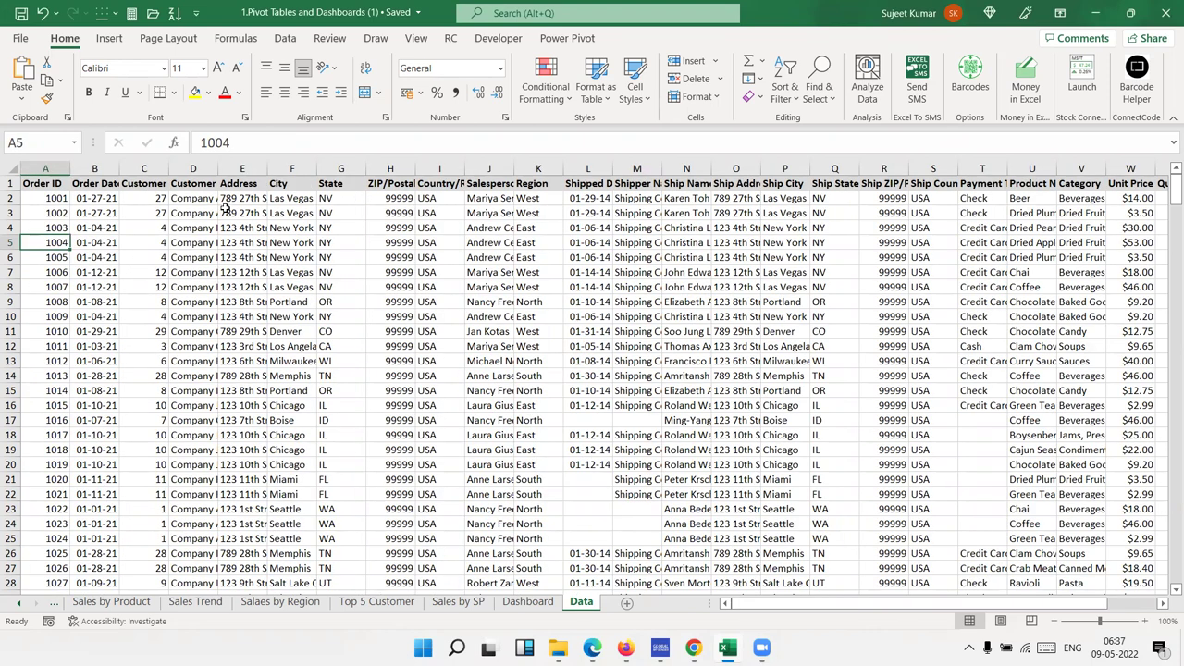
left_click(534, 602)
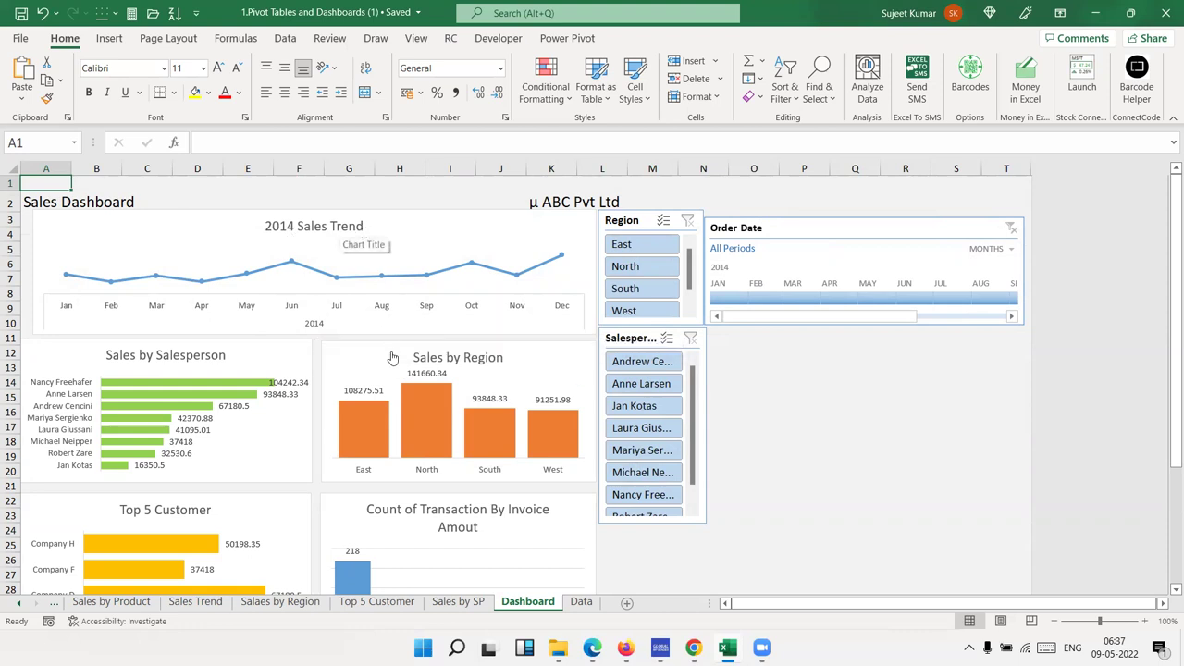
Step: Refresh the Sales Trend pivot table so its chart's year reads 2021
left_click(280, 230)
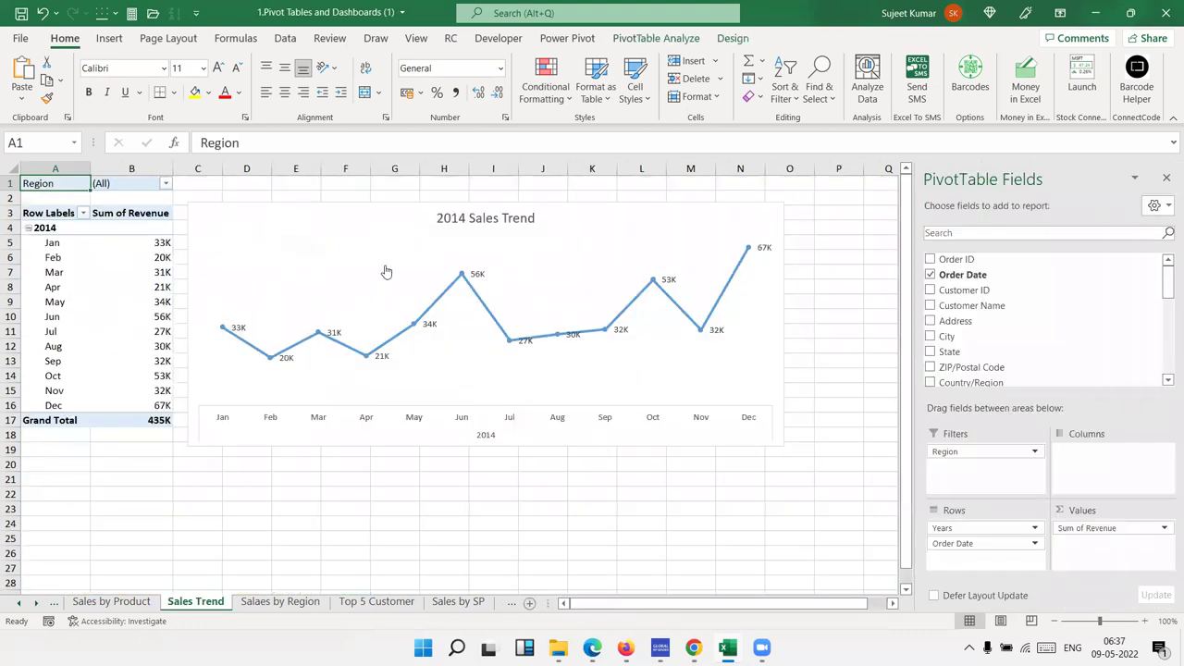
right_click(121, 288)
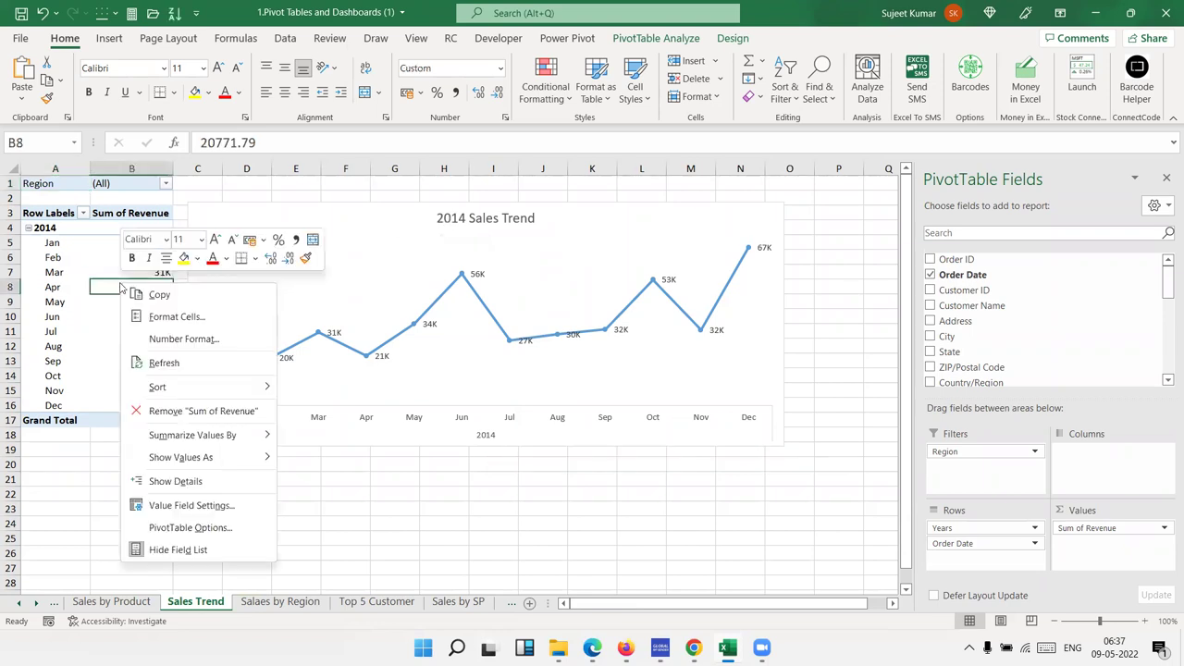
left_click(201, 364)
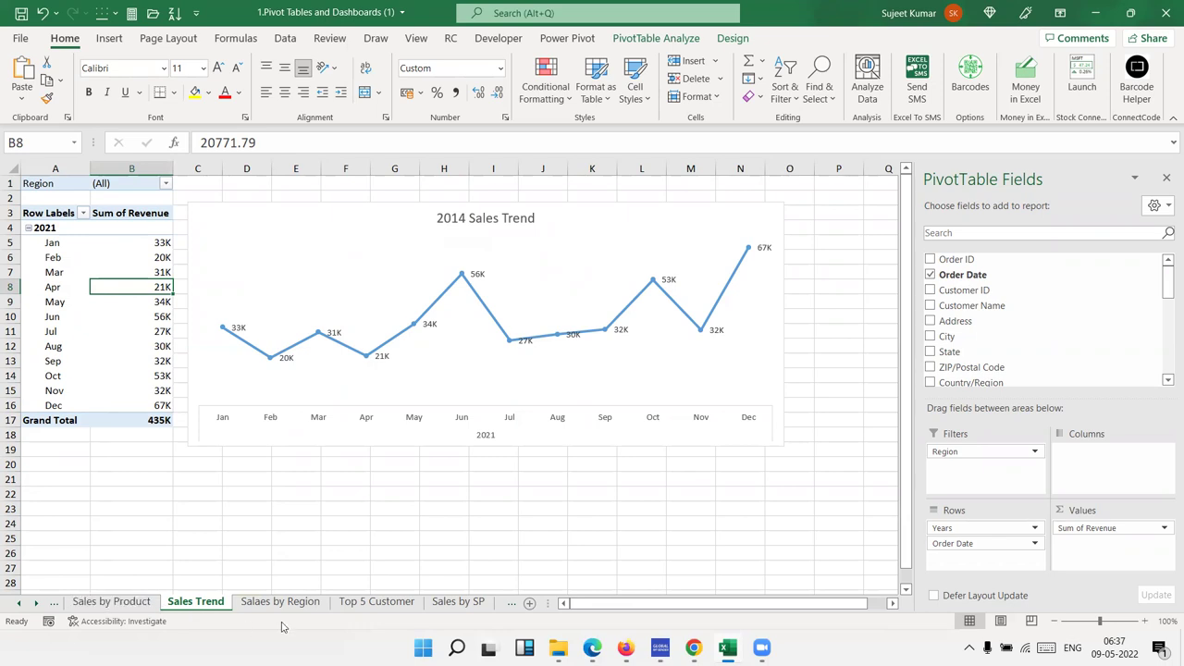
Step: Glance at the Sales by SP sheet, then scroll through the Dashboard charts to review them
left_click(457, 602)
left_click(523, 603)
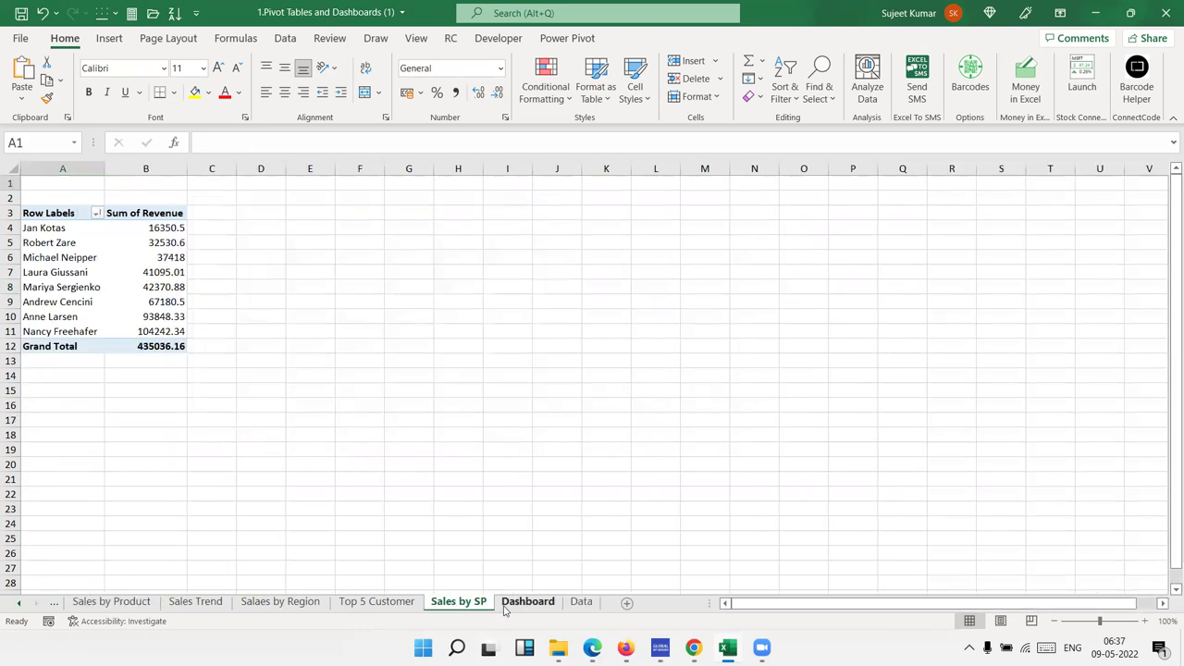
scroll(370, 448, "down", 3)
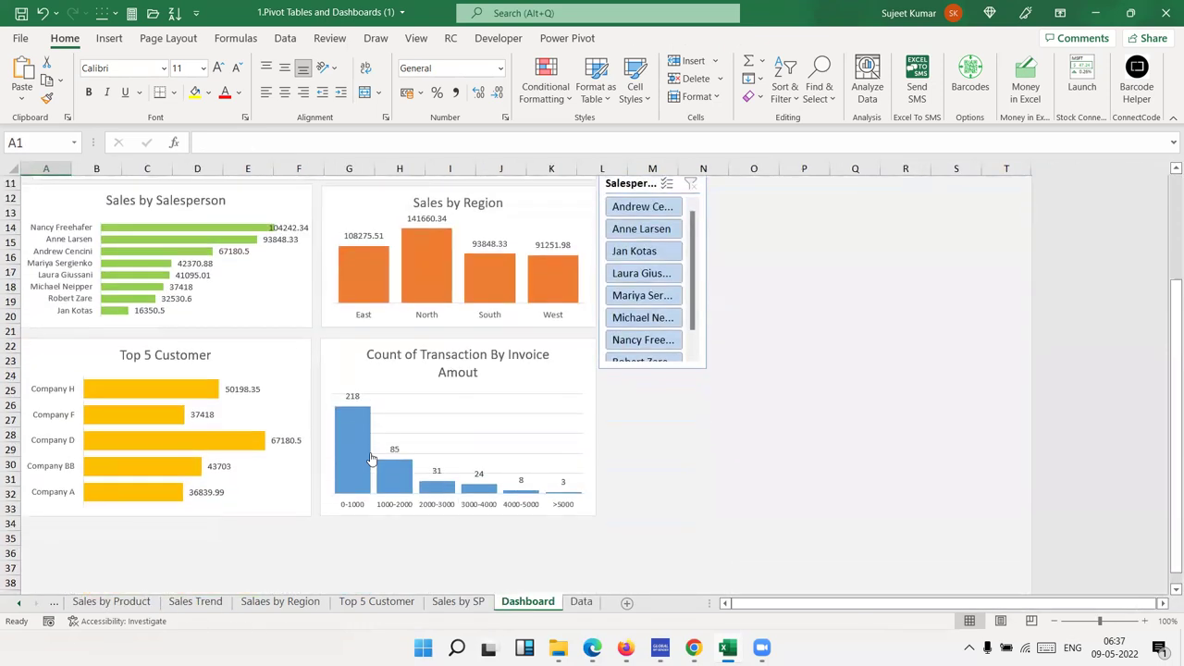
scroll(303, 437, "up", 3)
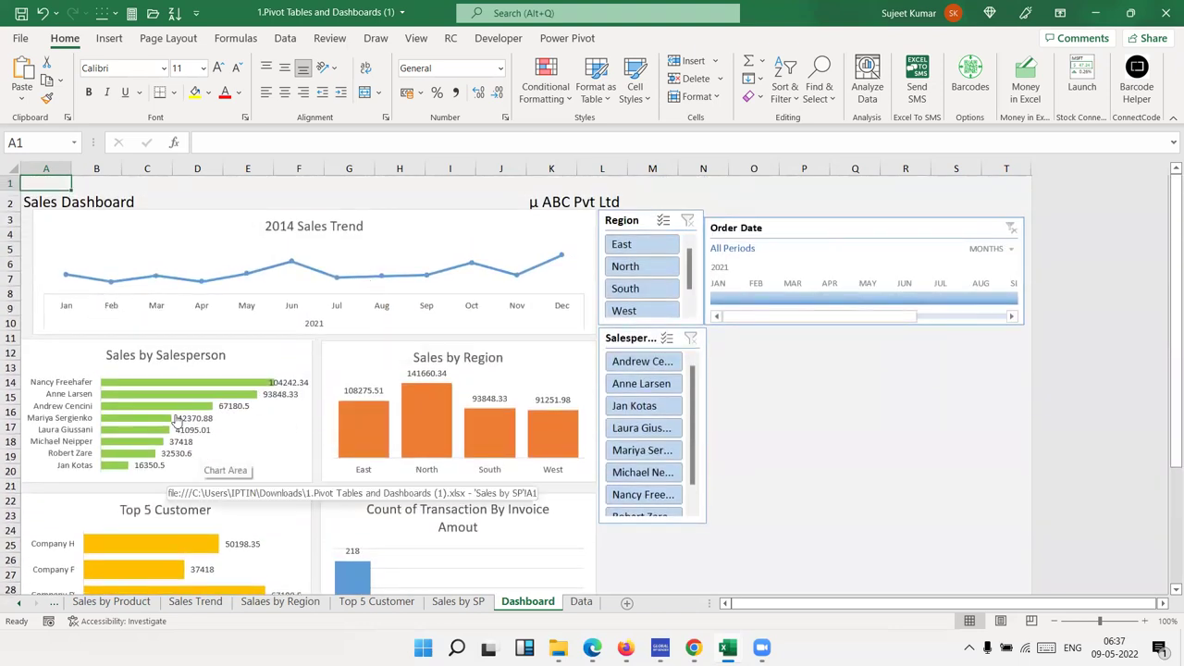
scroll(413, 411, "down", 3)
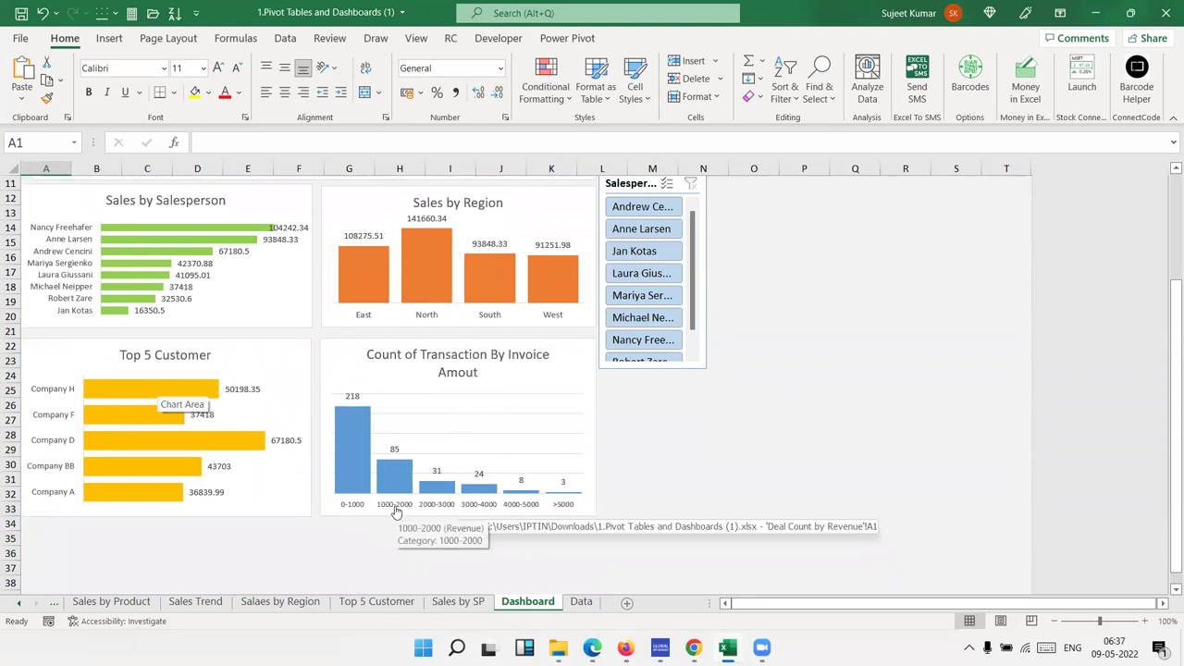
scroll(457, 507, "up", 4)
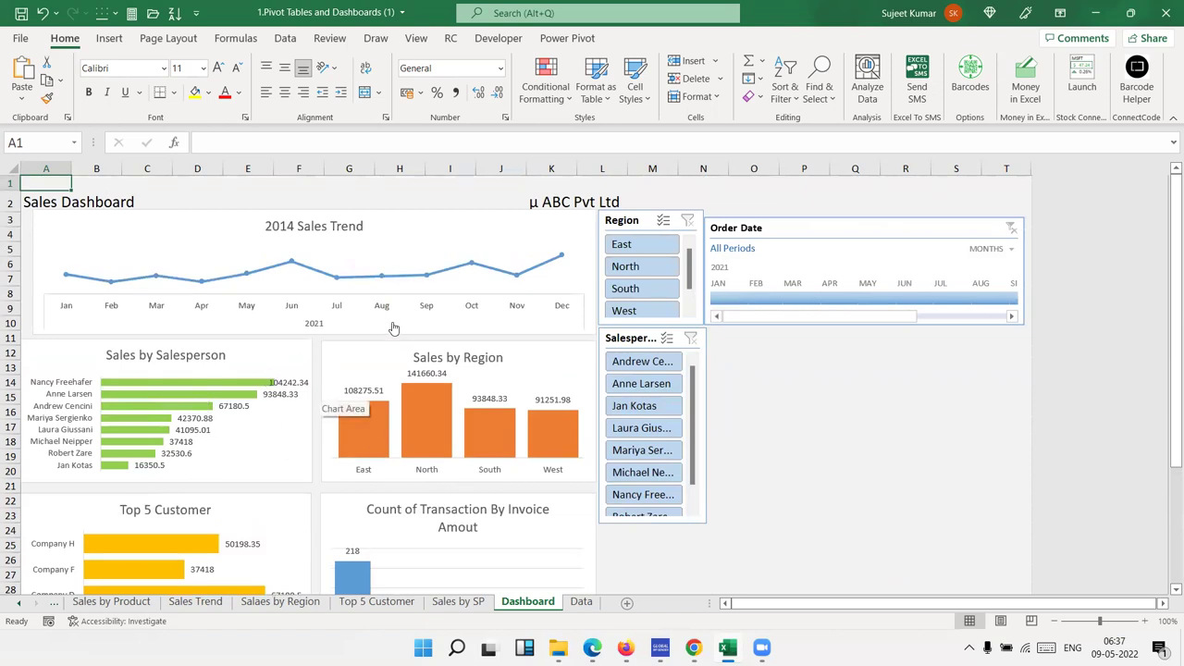
Step: Tour the Sales by Product, Sales Trend, Sales by Region, Top 5 Customer and Sales by SP sheets, then scroll the Dashboard
left_click(129, 603)
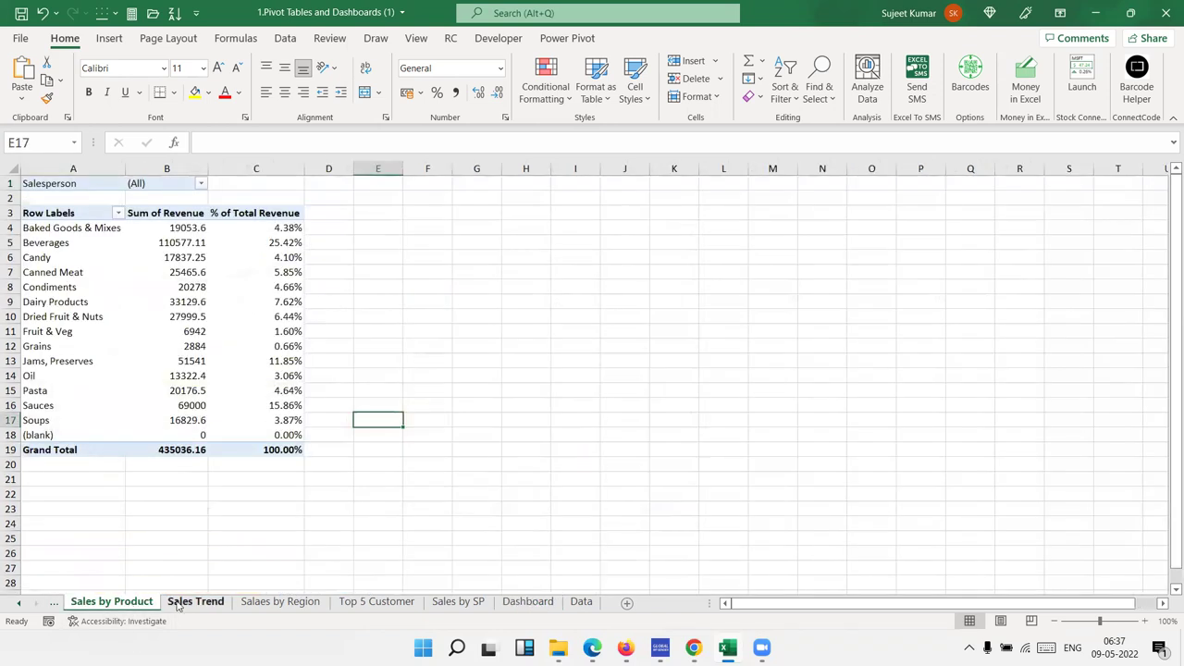
left_click(186, 603)
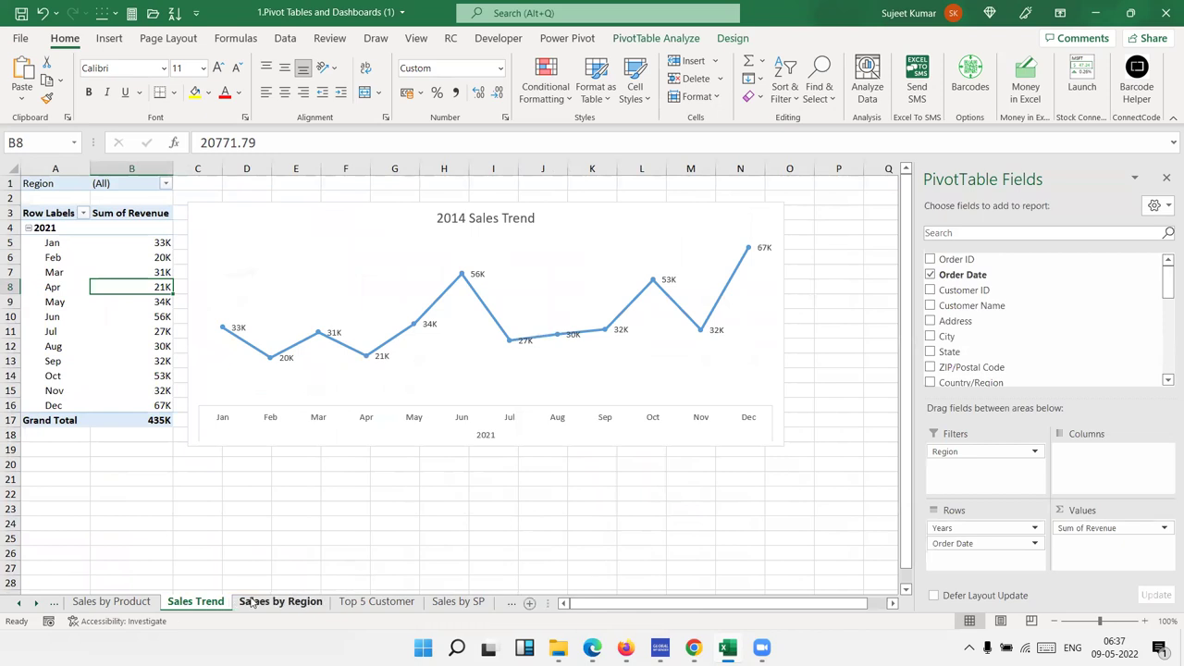
left_click(252, 602)
left_click(372, 602)
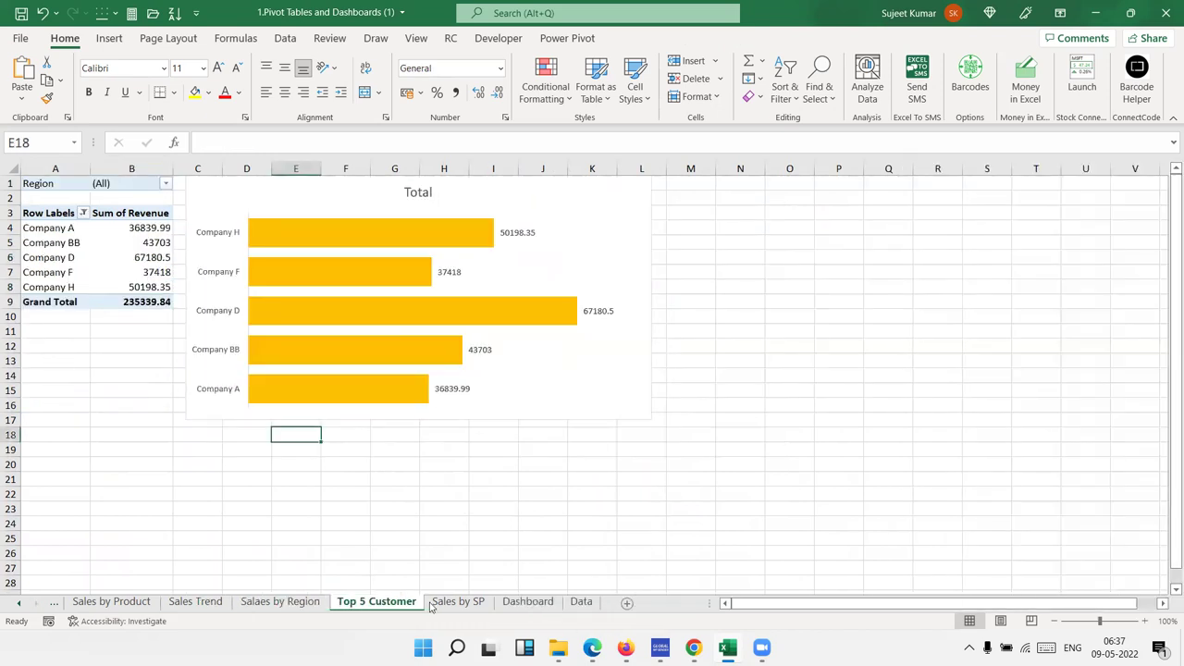
left_click(431, 603)
left_click(527, 602)
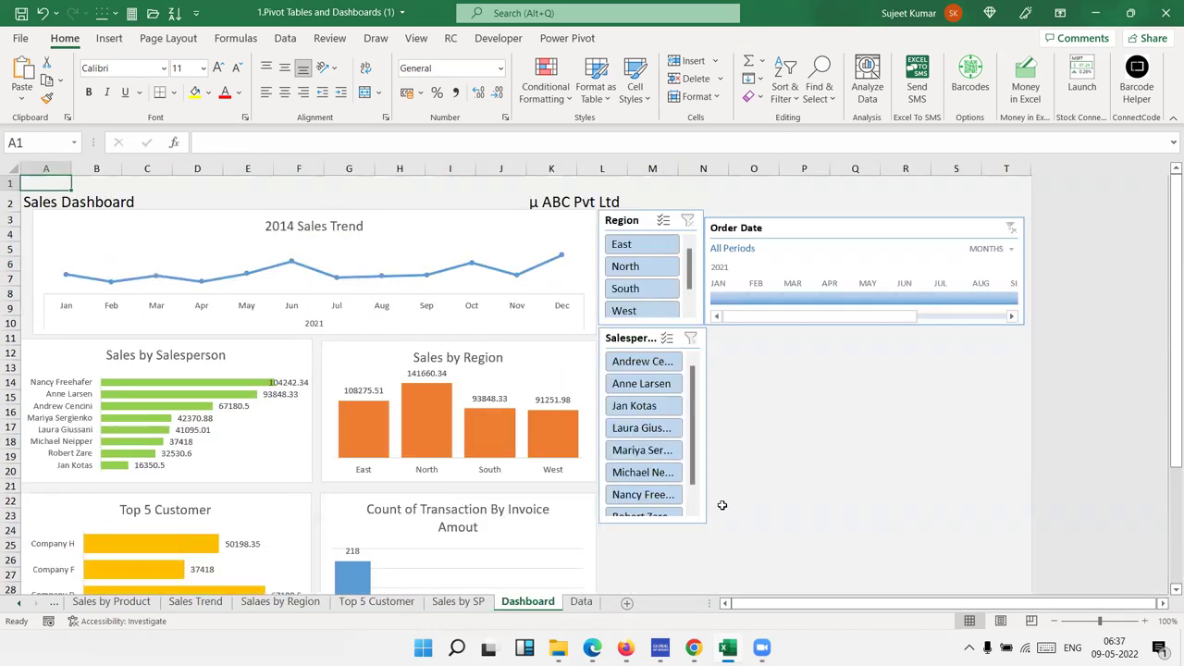
scroll(269, 439, "down", 2)
scroll(269, 438, "down", 5)
scroll(269, 441, "up", 3)
scroll(270, 440, "up", 4)
Step: Jump to Sales Trend via the trend chart, view Top 5 Customer, Sales by Region and Sales by SP, and return to Dashboard
left_click(297, 281)
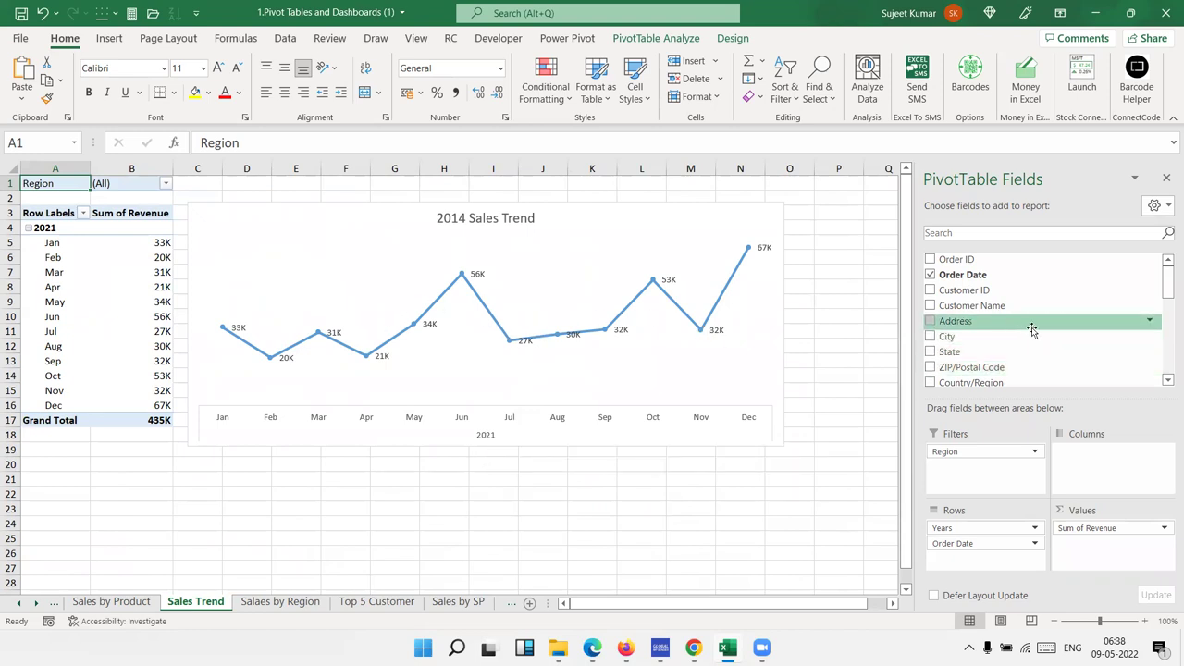
left_click(371, 602)
left_click(308, 602)
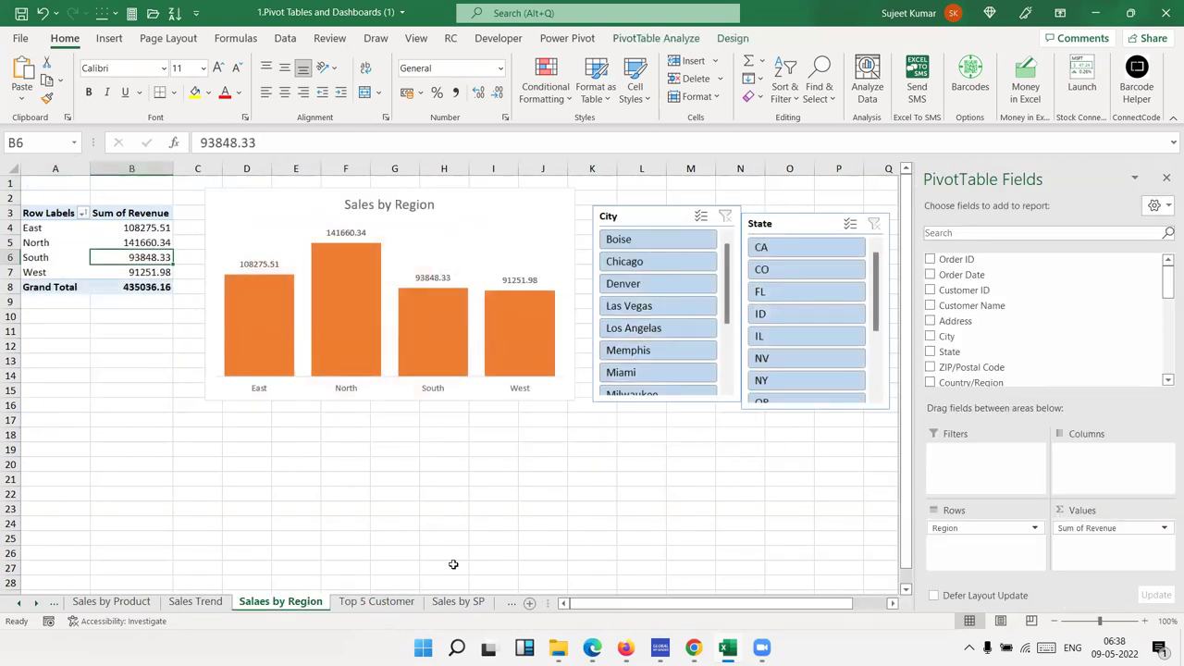
left_click(402, 603)
left_click(453, 602)
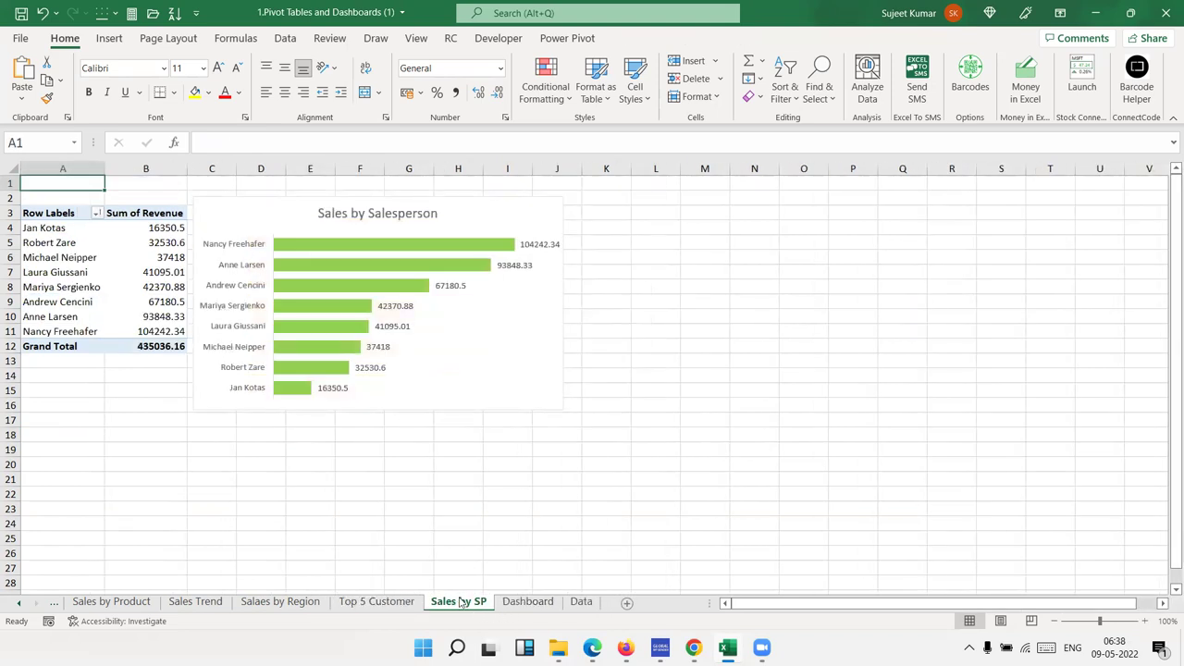
left_click(530, 603)
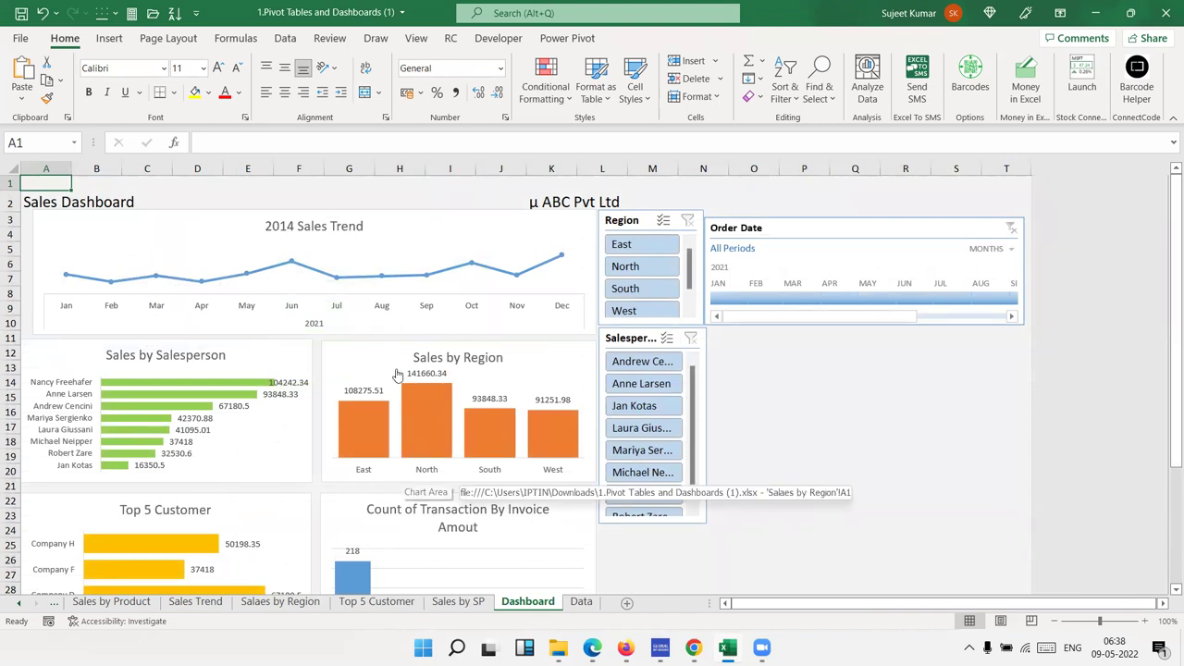
Step: Revisit Sales Trend from the trend chart, check Top 5 Customer and Sales by SP, and return to Dashboard
left_click(406, 265)
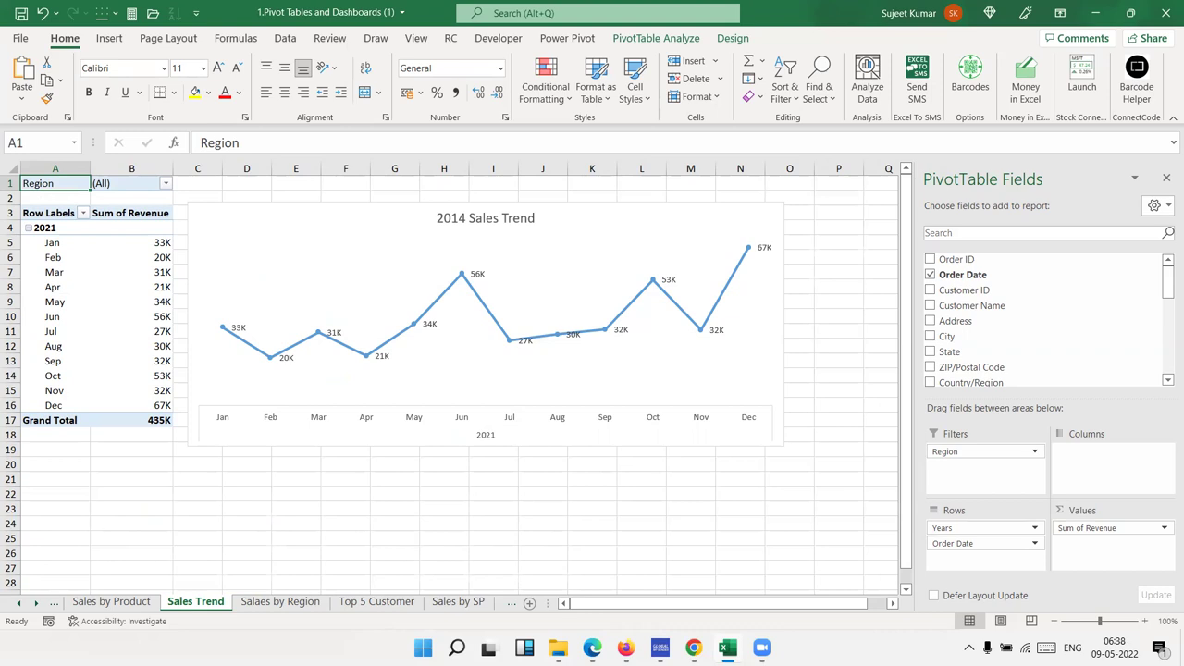
left_click(376, 601)
left_click(444, 603)
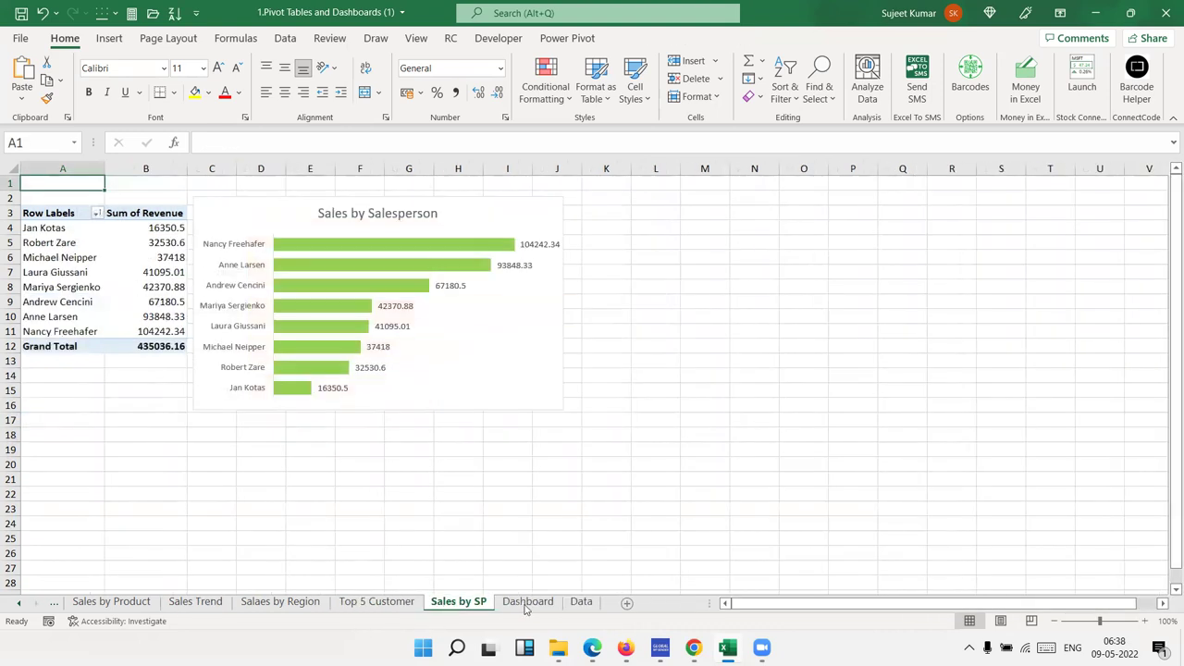
left_click(527, 603)
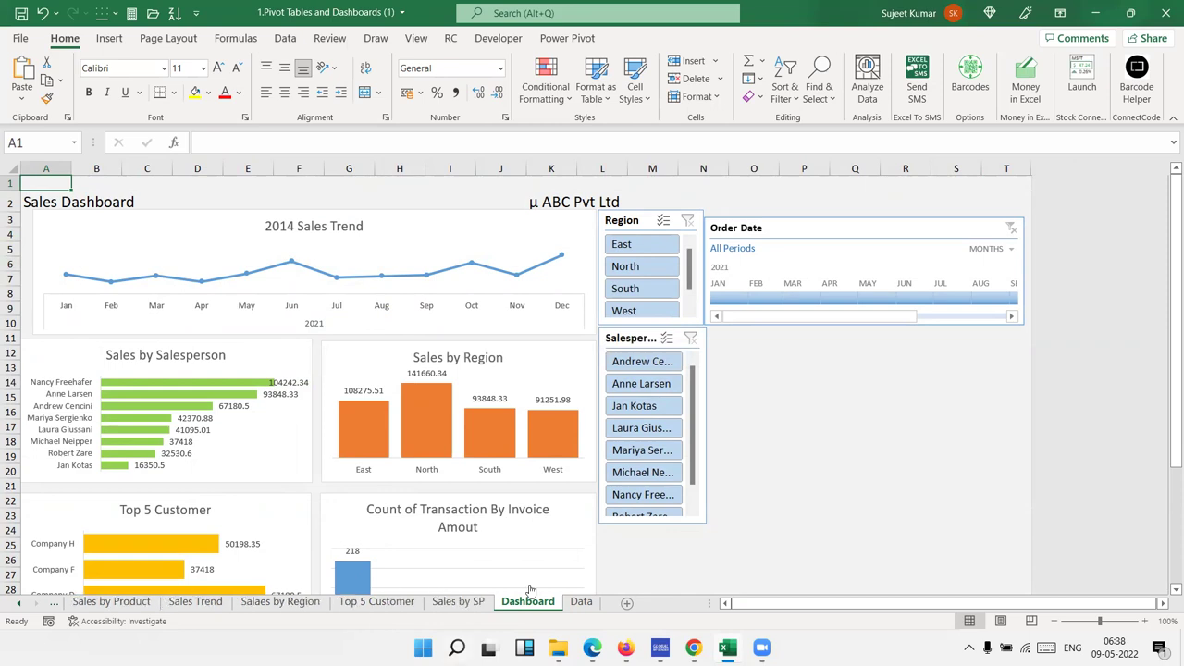
Step: Copy the full order table from the Data sheet and paste it into A1 of a new workbook, Book3
left_click(579, 602)
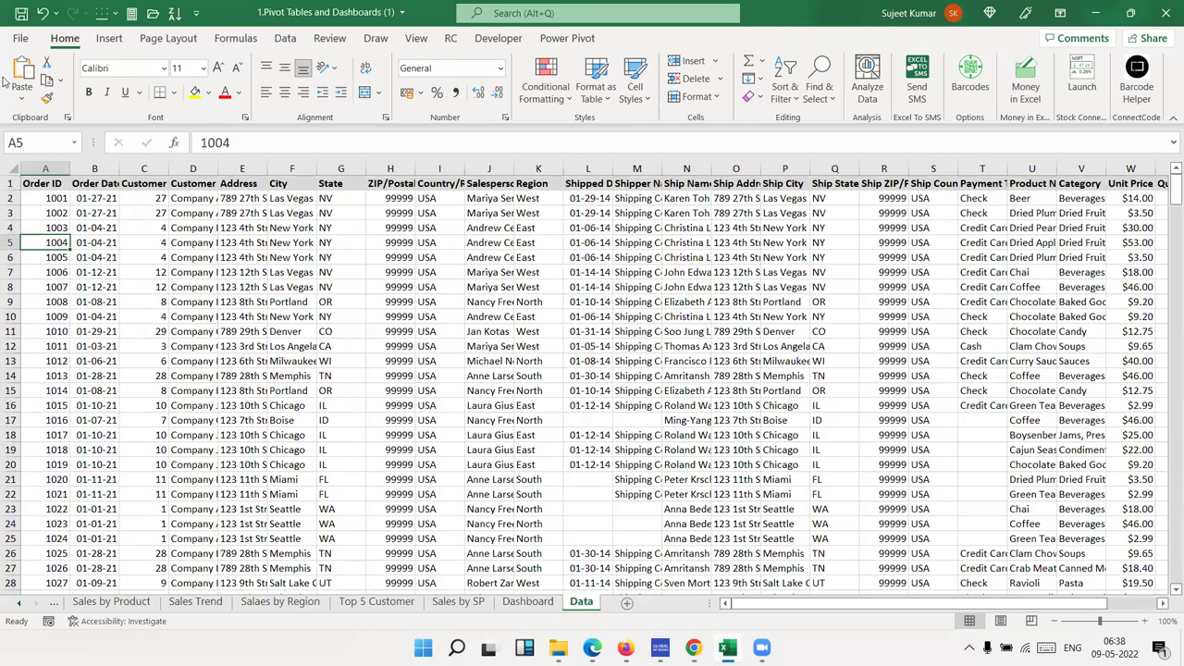
key("Up")
key("Up")
key("Up")
key("Up")
key("ctrl+shift+Right")
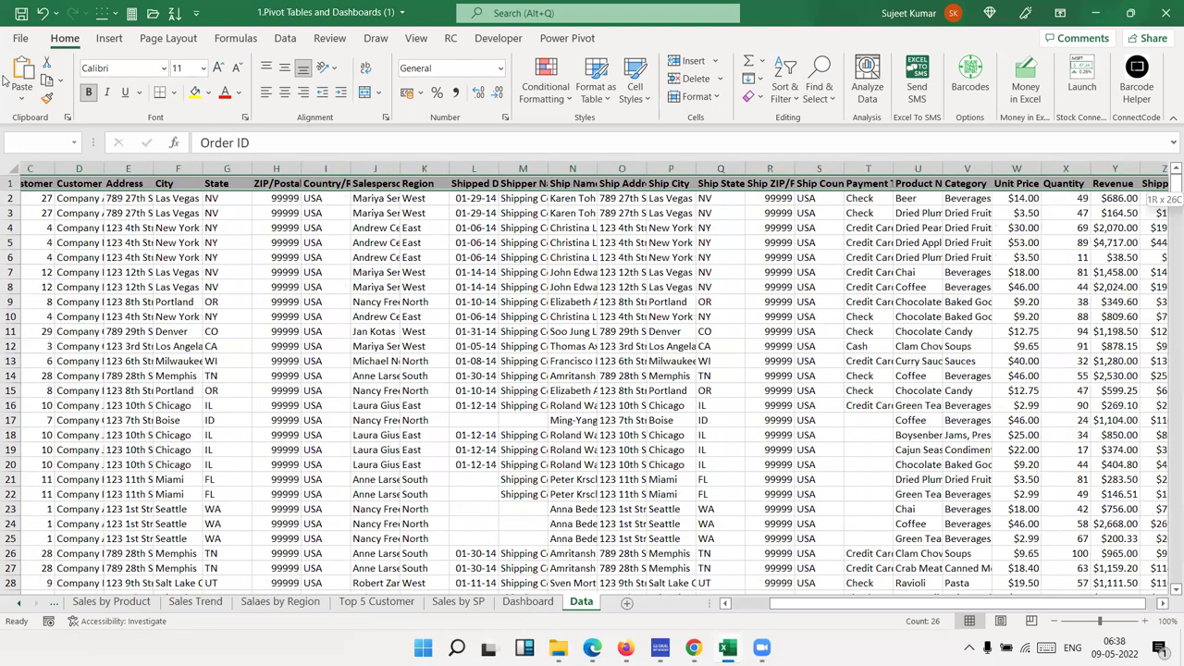
key("ctrl+shift+Down")
key("ctrl+c")
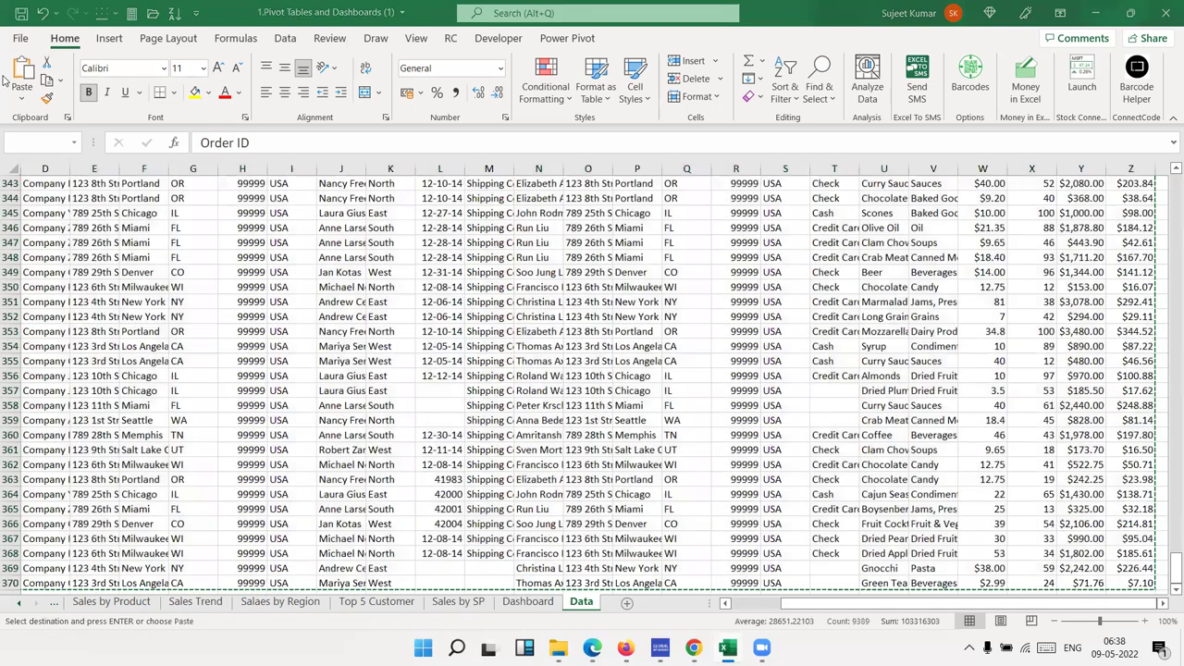
key("ctrl+n")
key("ctrl+v")
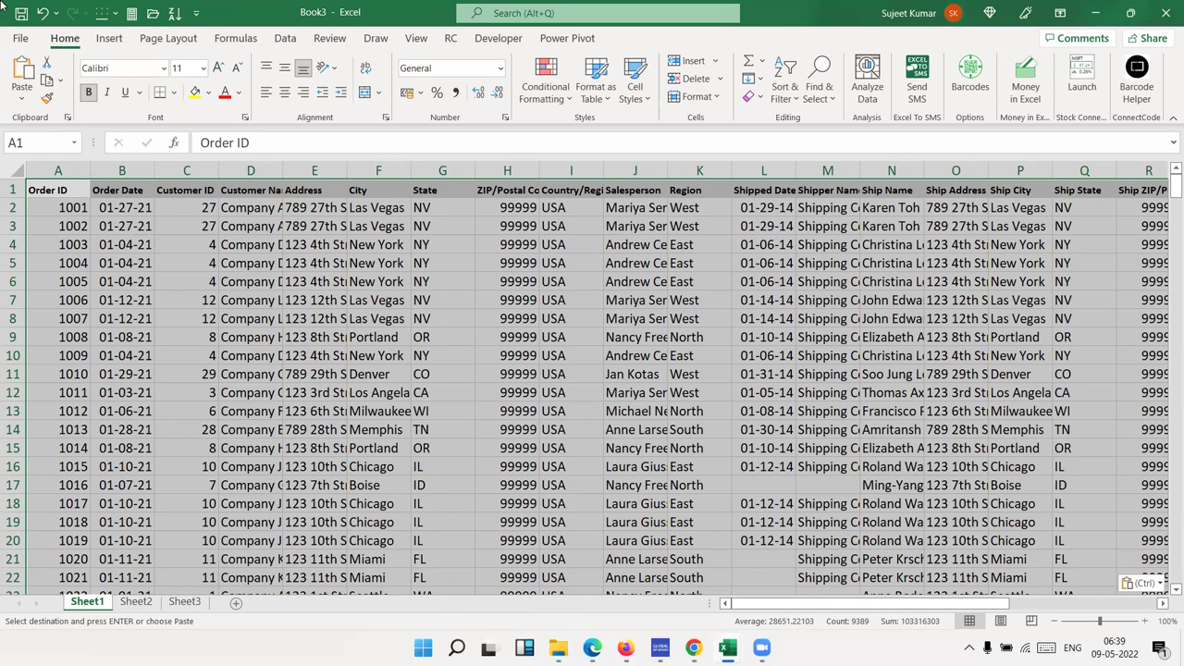
left_click(499, 38)
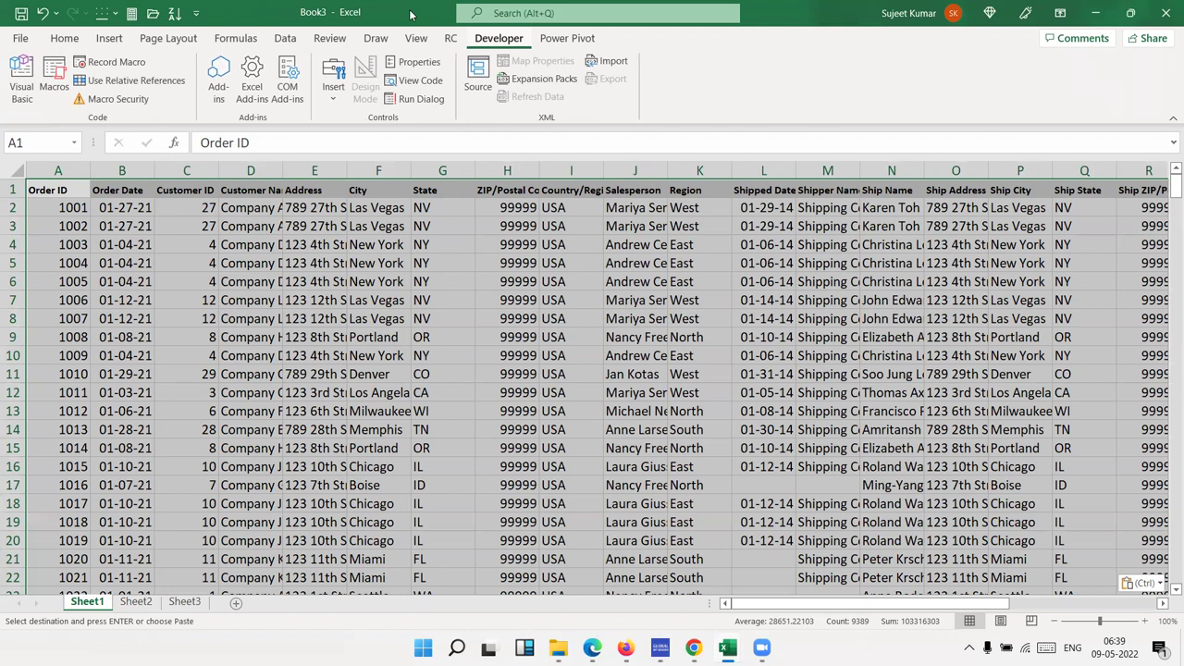
left_click(58, 74)
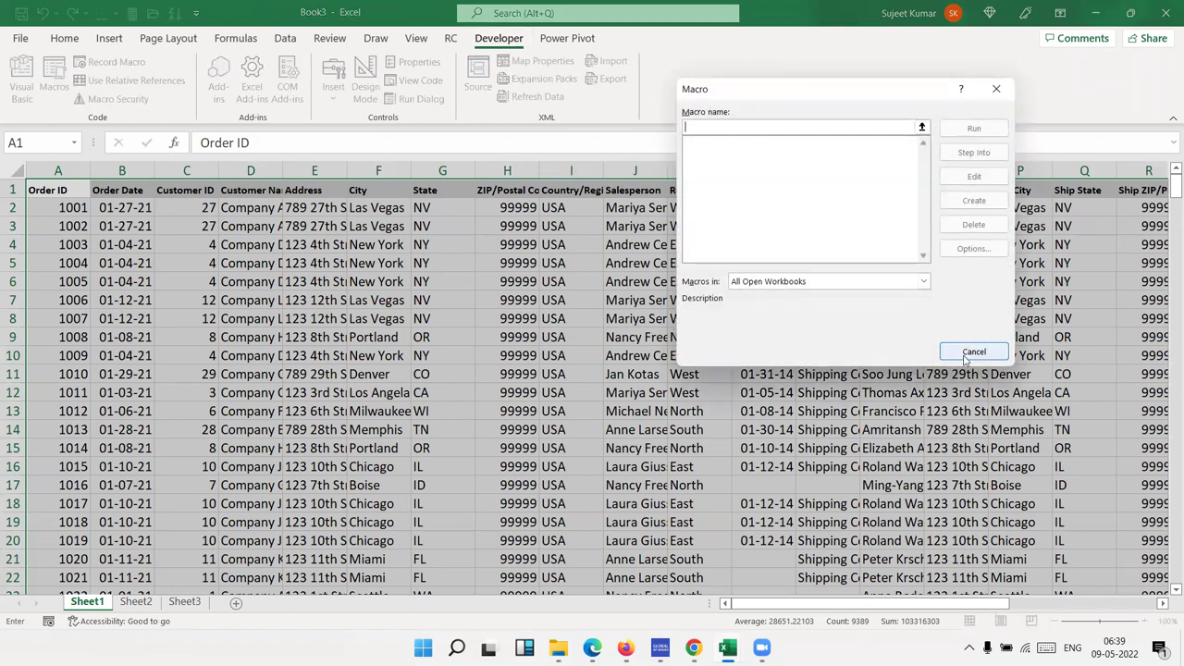
left_click(966, 358)
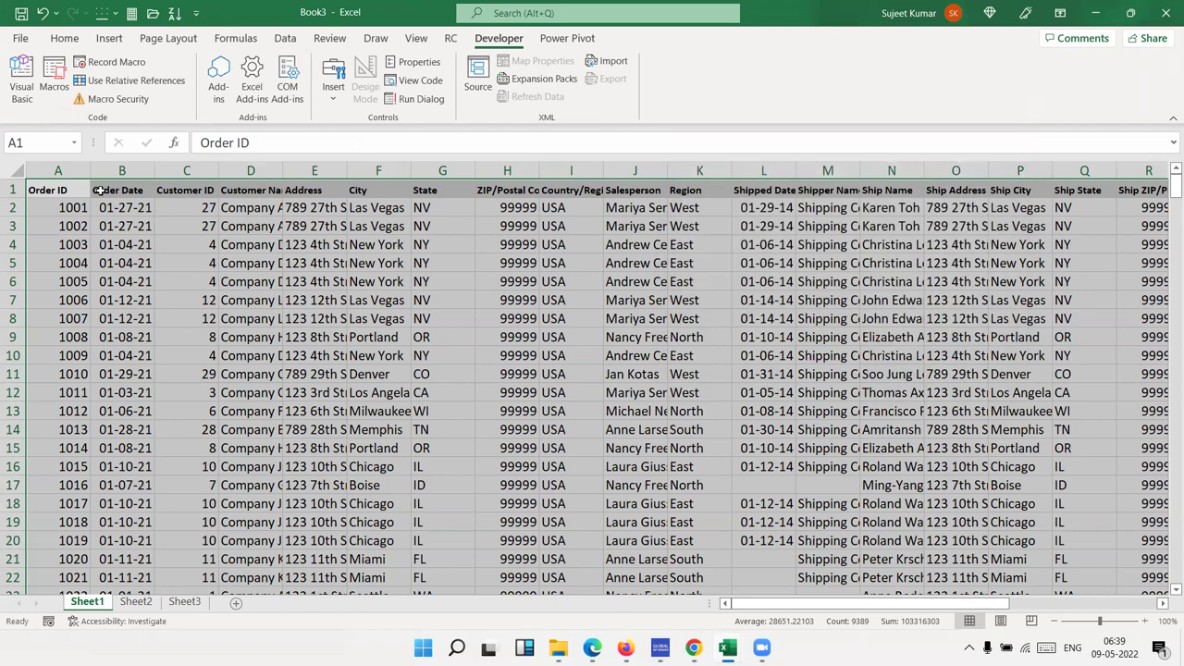
left_click(58, 74)
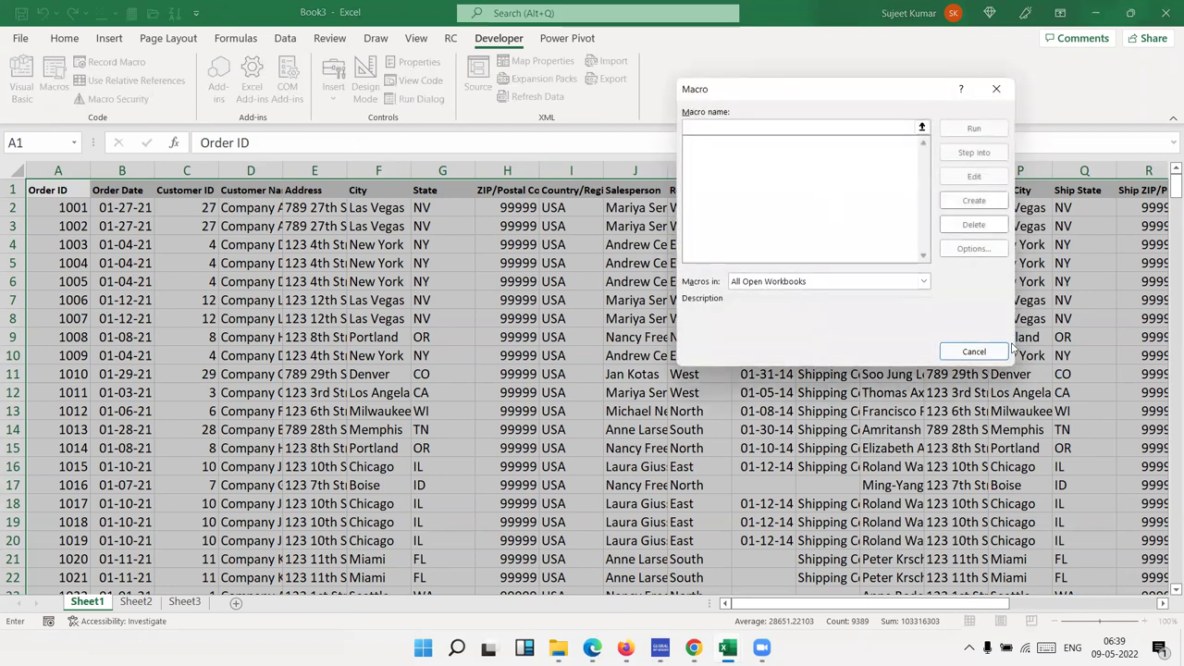
left_click(968, 353)
left_click(64, 38)
left_click(109, 38)
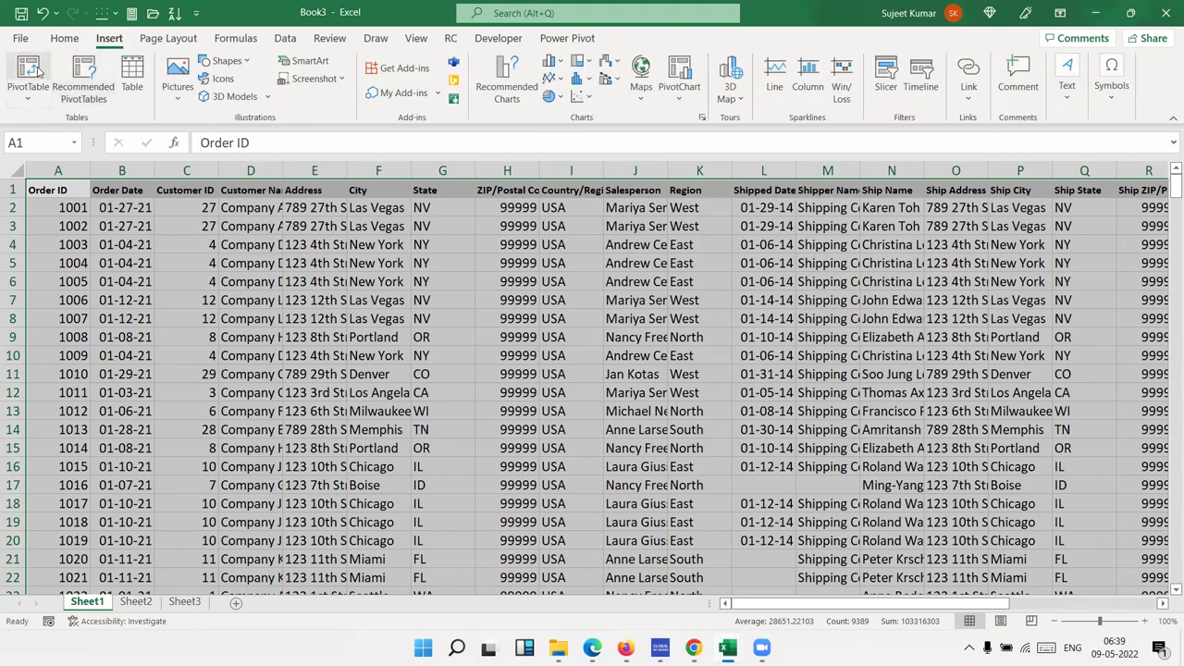
Step: Create a pivot table on a new sheet with Order Date in the Rows area
left_click(28, 74)
left_click(911, 330)
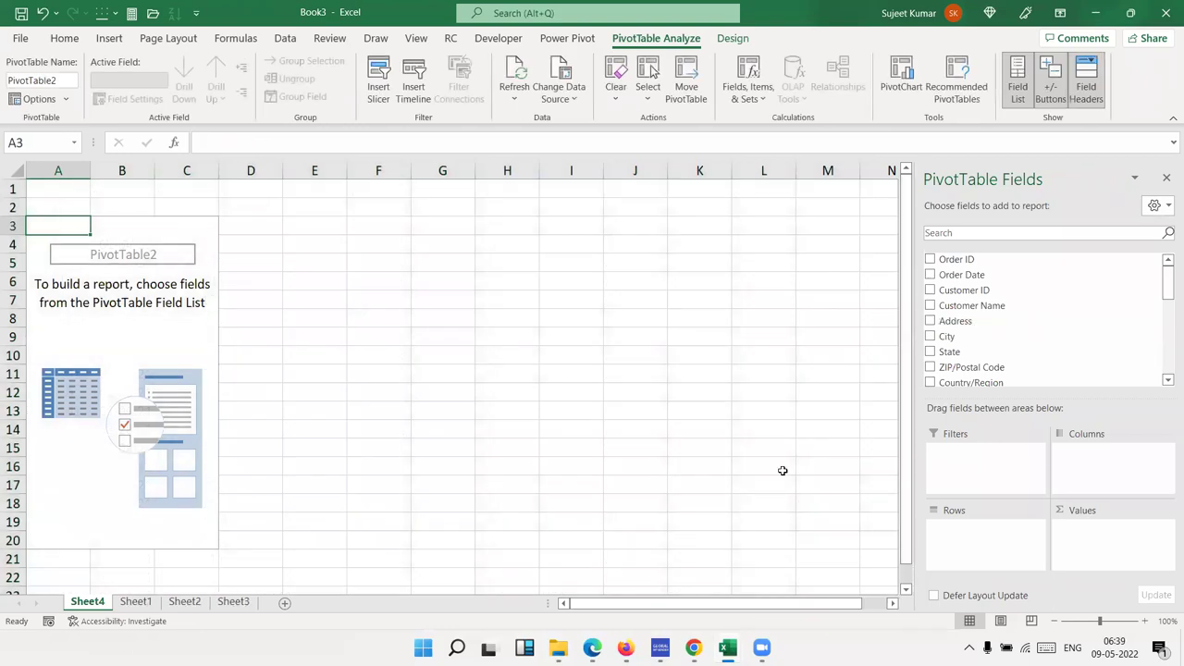
scroll(1097, 333, "down", 5)
scroll(1097, 336, "up", 5)
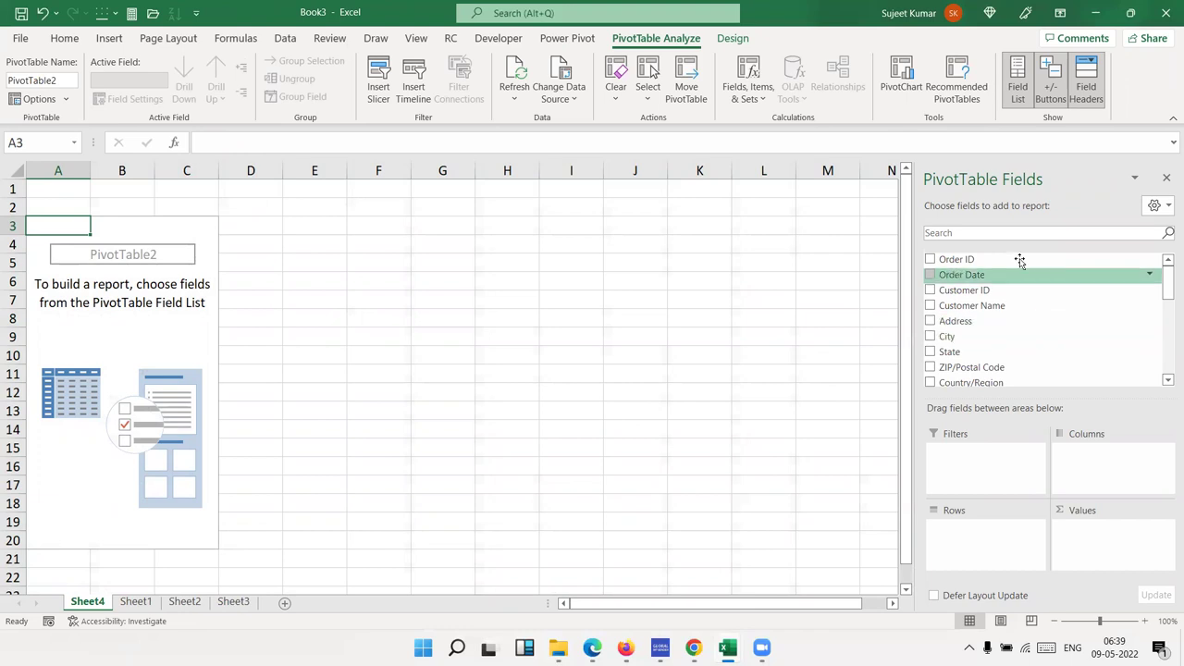
left_click_drag(1019, 282, 1018, 534)
Step: Group the order dates by Months only, dropping Days, to get Jan through Dec rows
right_click(60, 265)
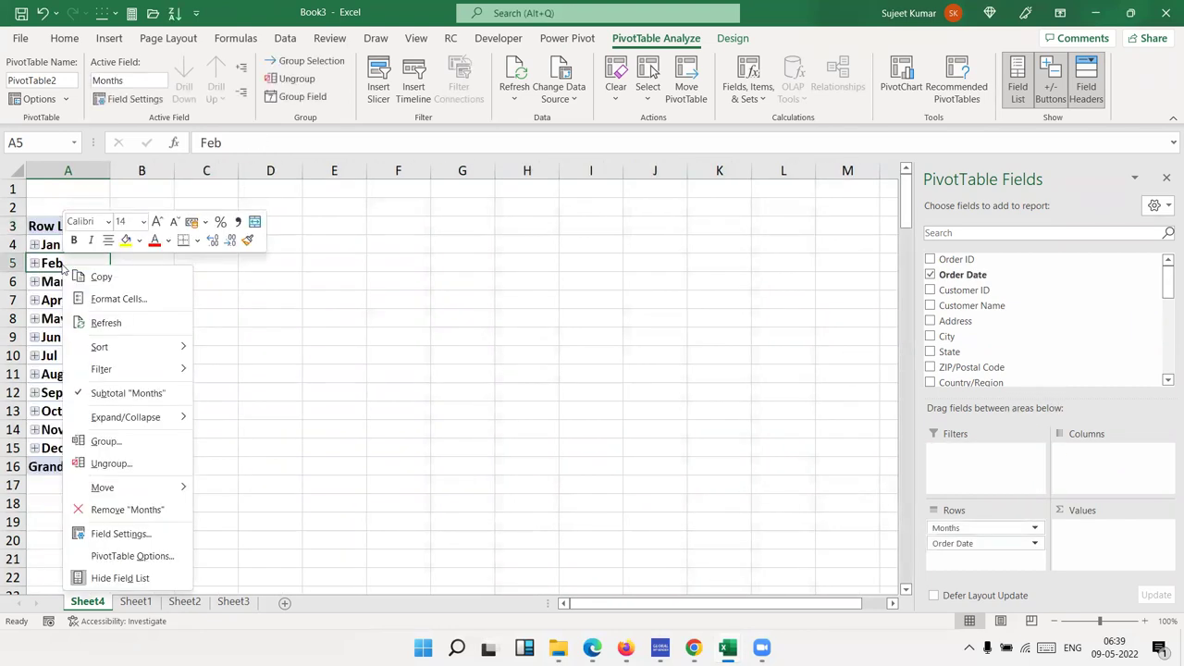
left_click(139, 441)
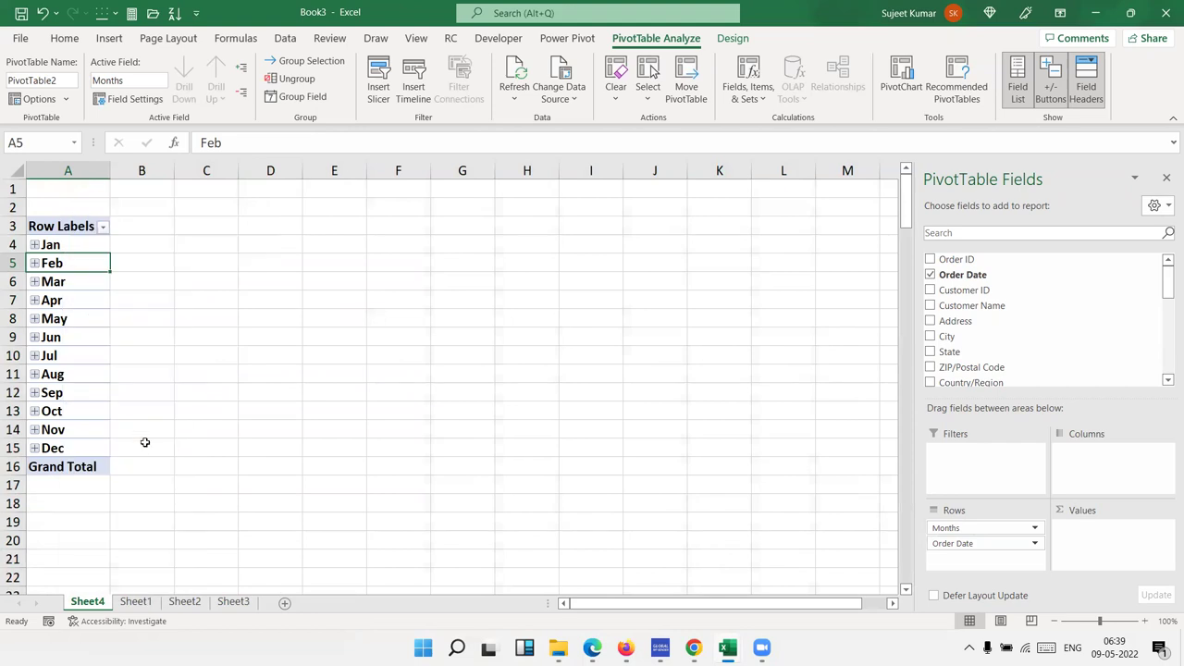
left_click(104, 450)
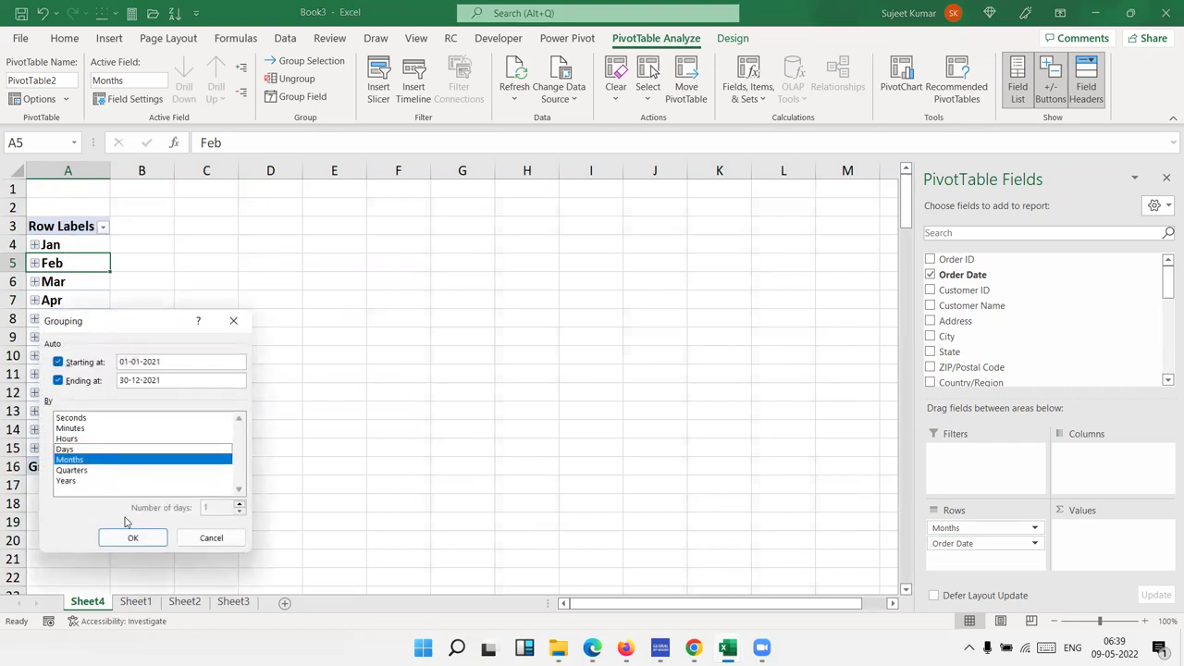
left_click_drag(131, 541, 86, 569)
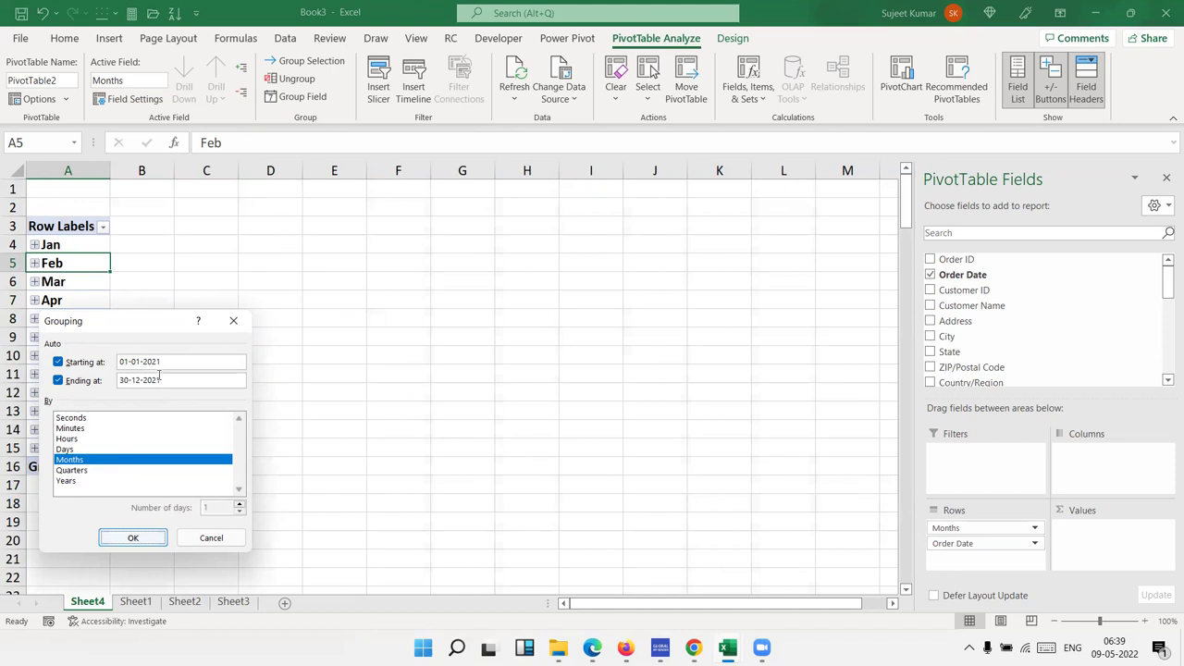
left_click(135, 540)
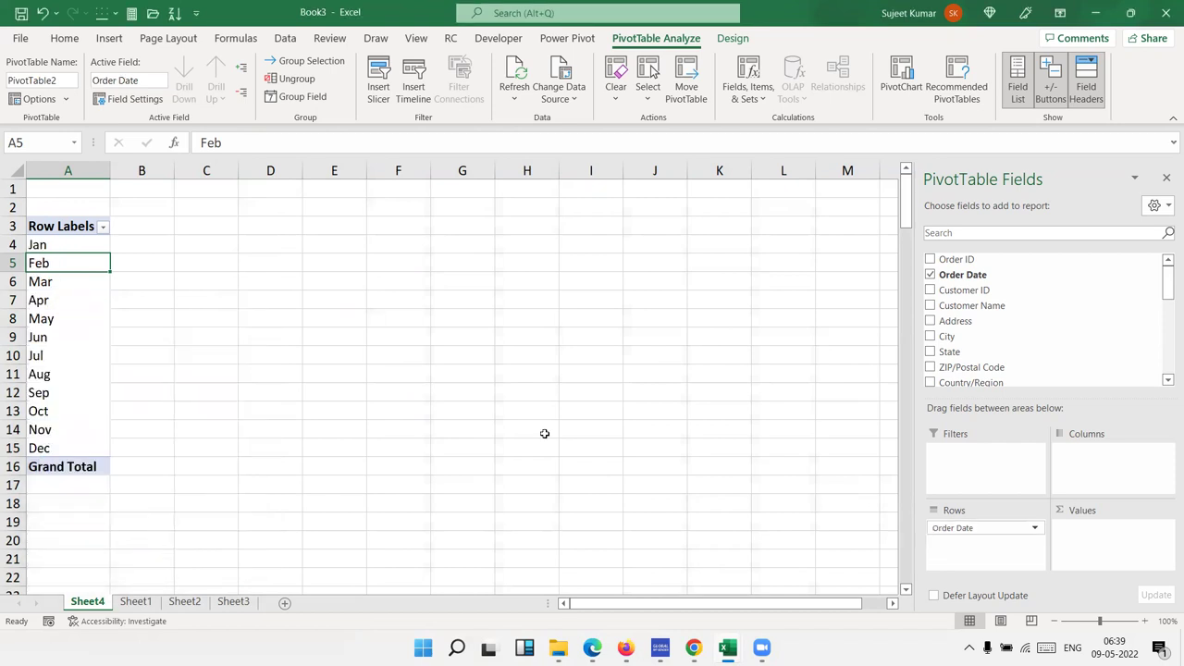
Step: Sum Quantity in the pivot values and rename the row header to Month
scroll(1051, 334, "down", 3)
scroll(1093, 333, "down", 1)
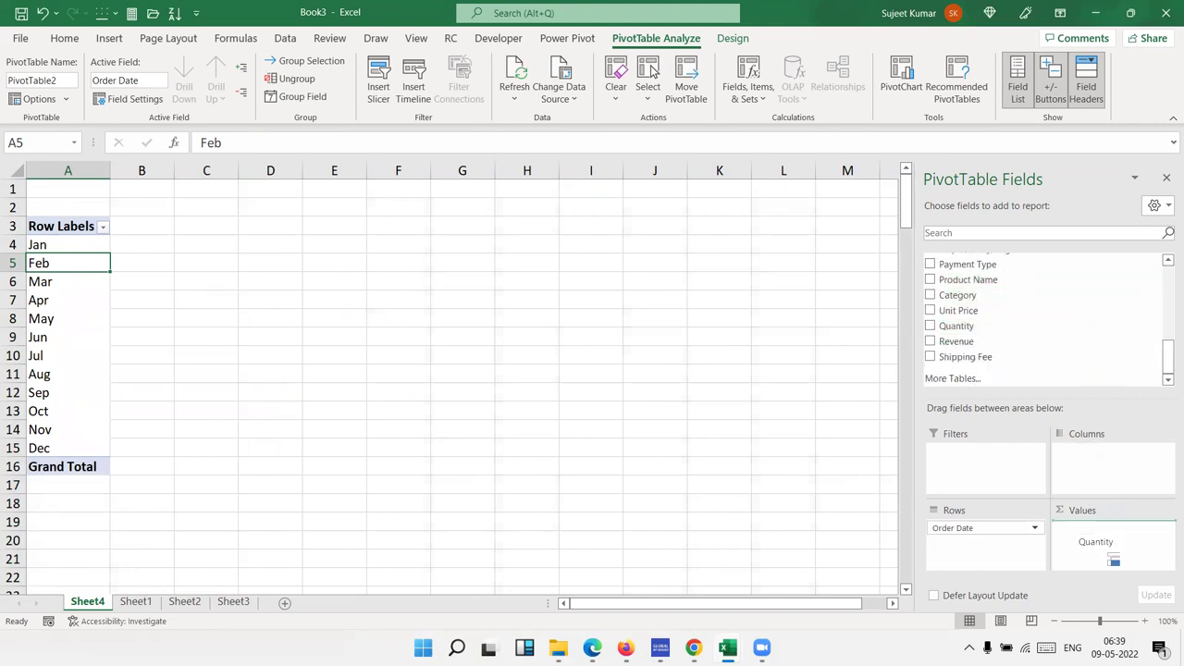
left_click_drag(1071, 333, 1090, 545)
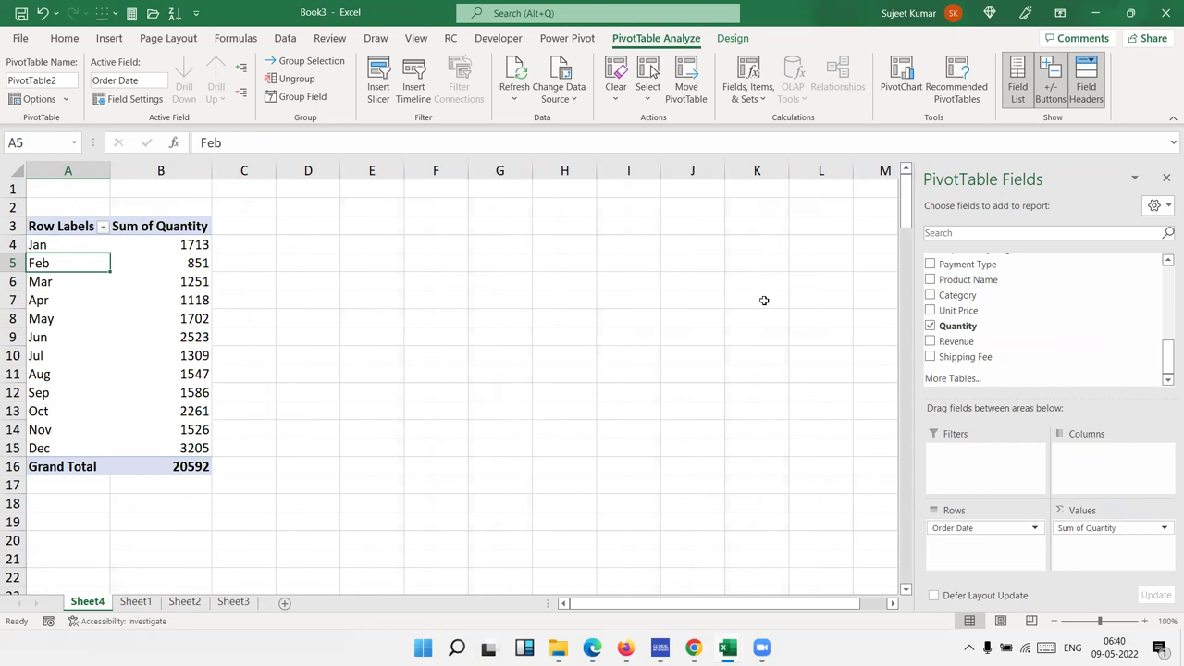
left_click(73, 228)
type("Month")
key("Return")
Step: Rename the quantity header to Qty and add Sum of Revenue as a second value column
left_click(73, 228)
key("Right")
type("Qty")
key("Return")
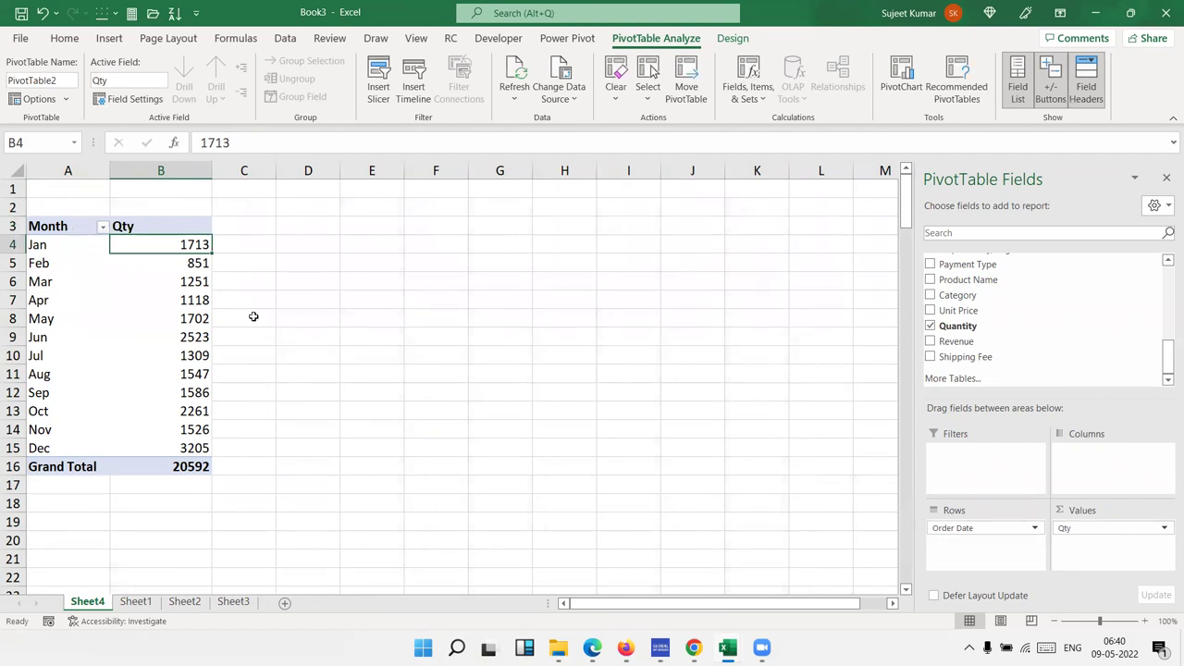
left_click_drag(956, 339, 1088, 551)
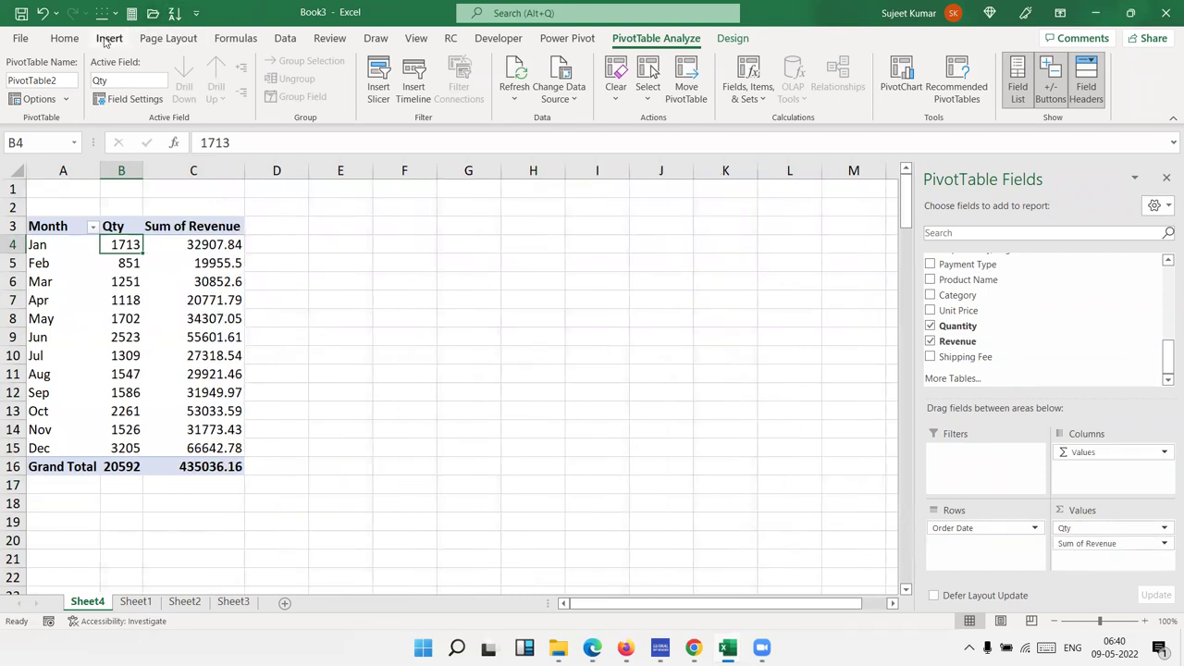
Step: Insert a clustered column pivot chart of monthly Qty and Revenue, placed beside the pivot and enlarged
left_click(118, 45)
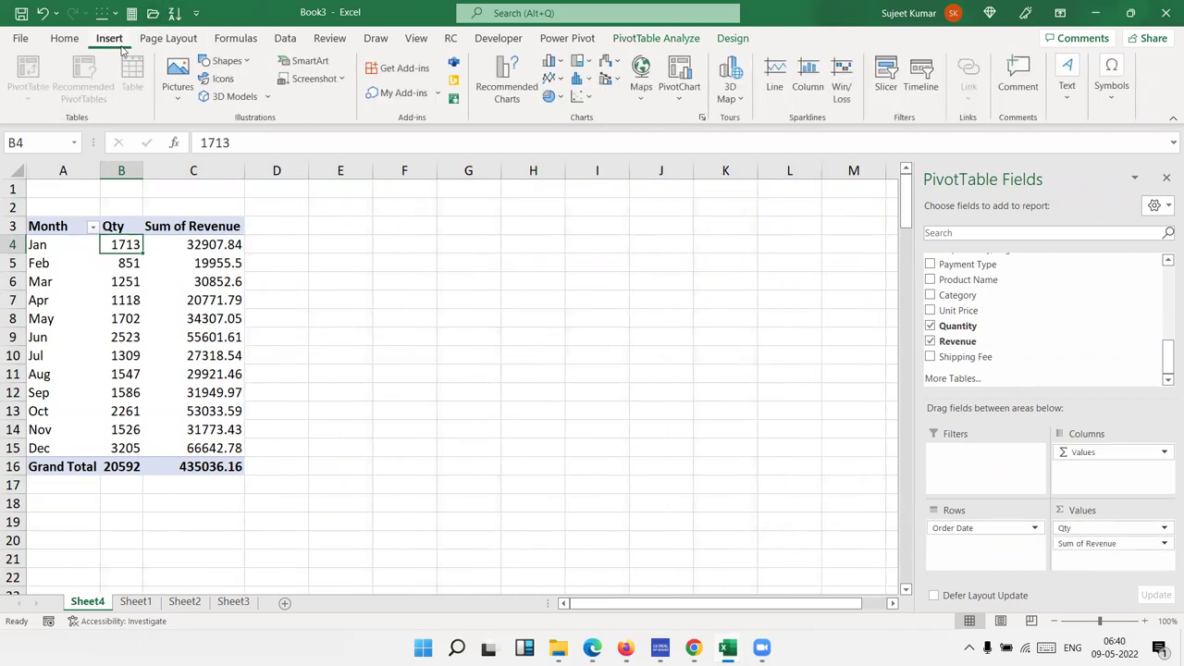
left_click(552, 62)
left_click(564, 119)
left_click_drag(423, 304, 409, 231)
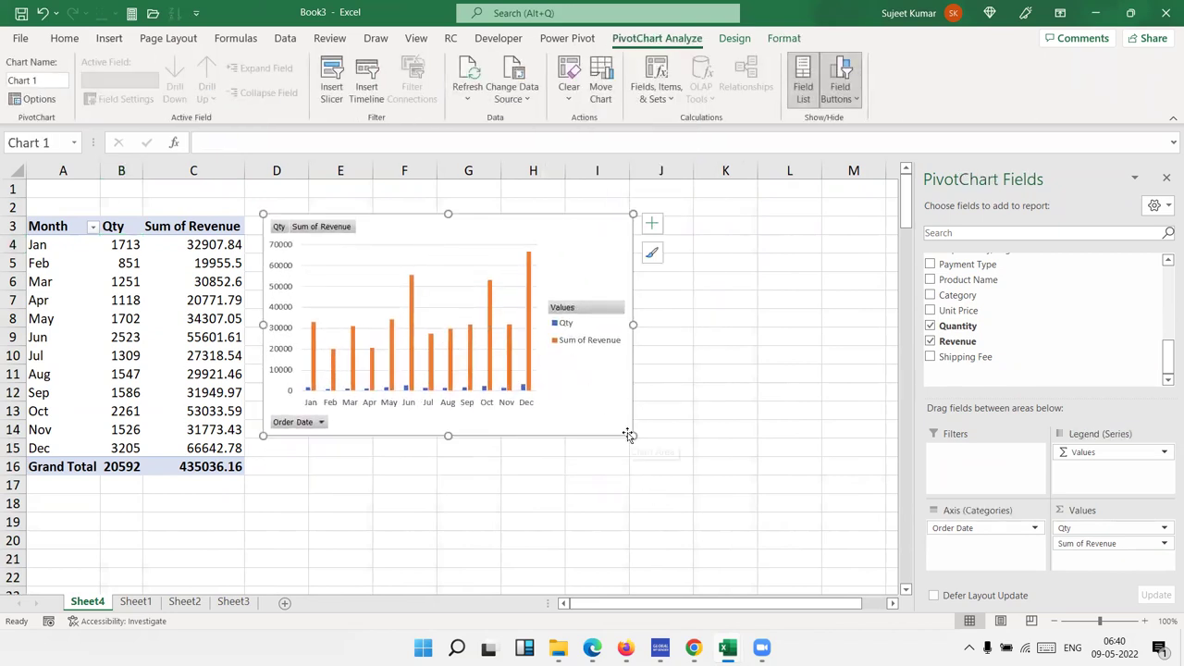
left_click_drag(632, 435, 728, 472)
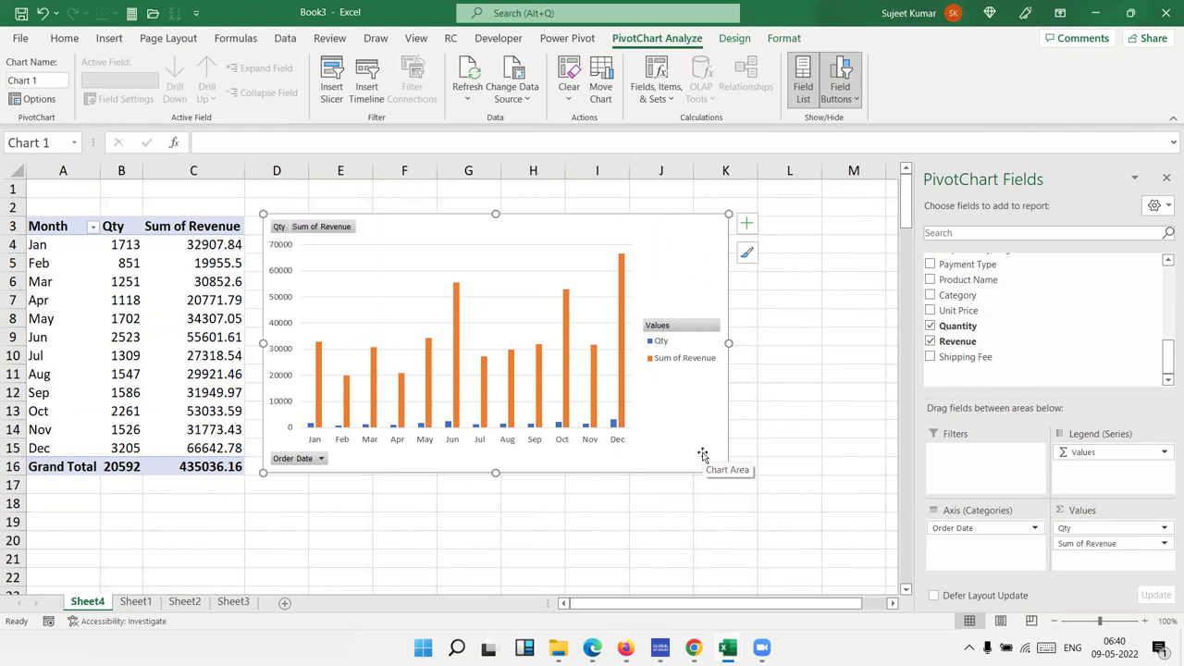
mouse_move(119, 279)
Step: Inspect the pivot chart's Chart Elements list, close it, and reselect the chart
left_click(748, 229)
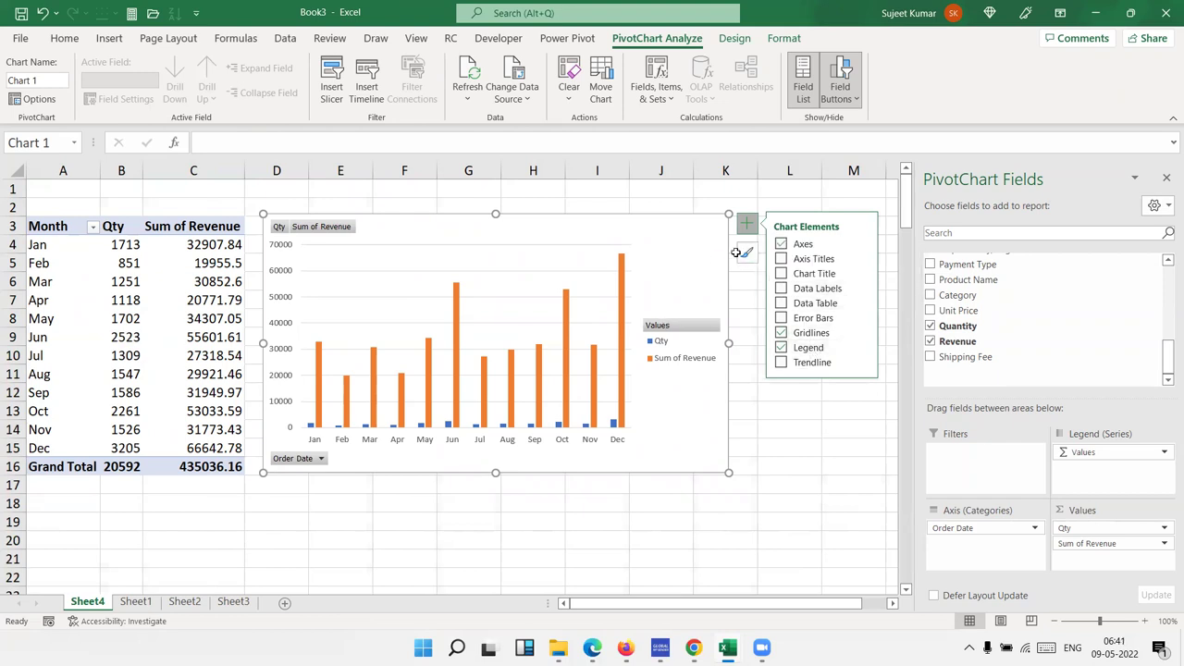
left_click(797, 458)
left_click(797, 458)
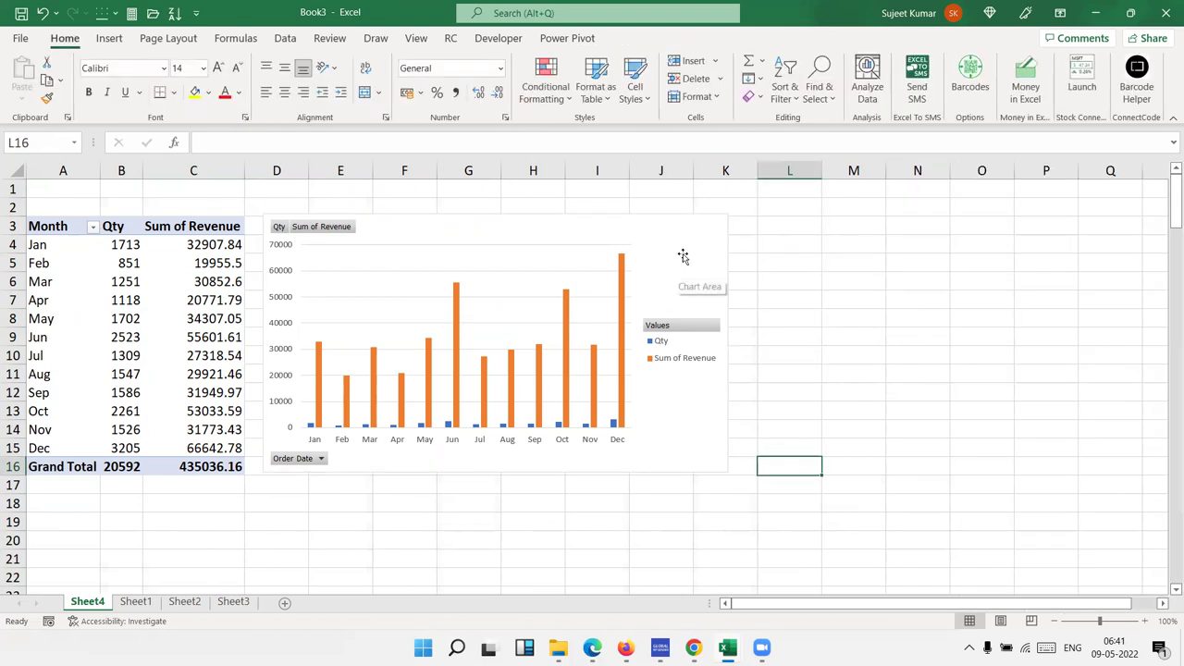
left_click(689, 253)
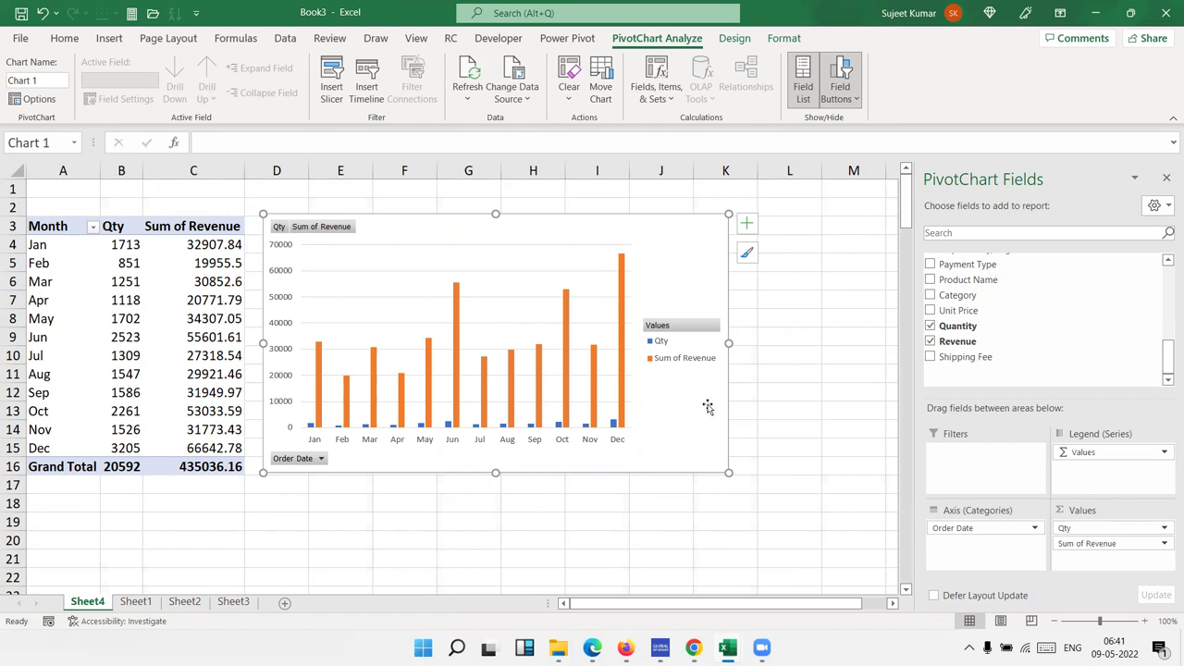
Step: Delete the pivot chart and remove Revenue from the pivot table's values
key("Delete")
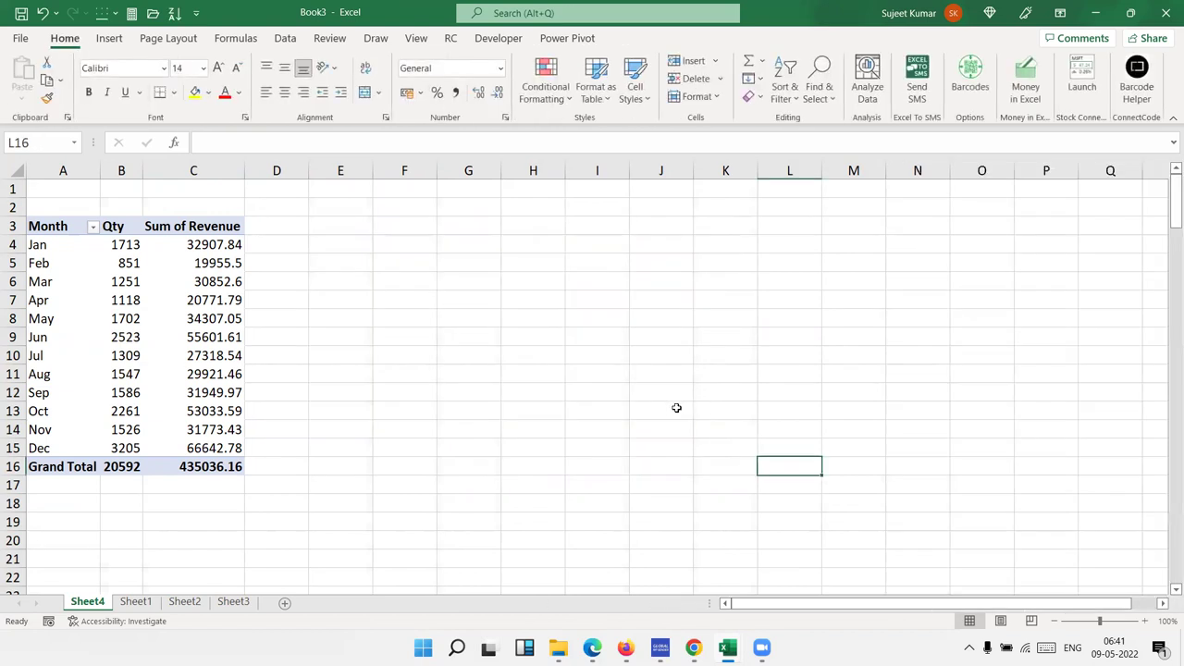
left_click(133, 299)
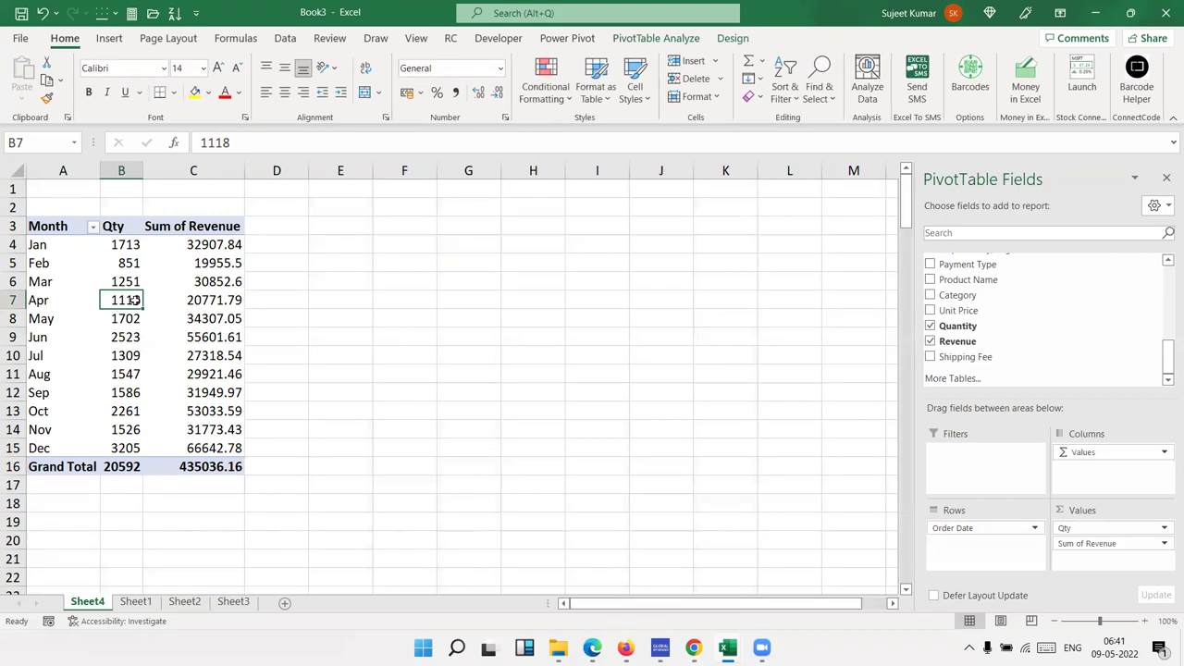
left_click(930, 342)
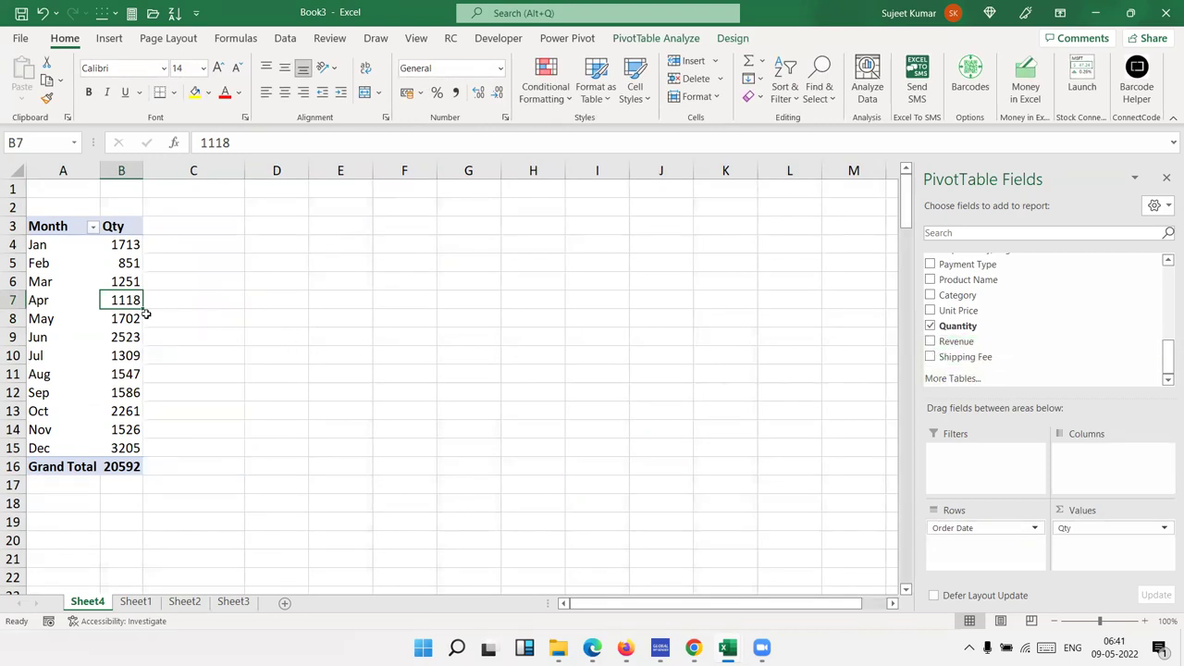
Step: Add State, Region and Payment Type as report filters above the pivot
scroll(1079, 378, "up", 5)
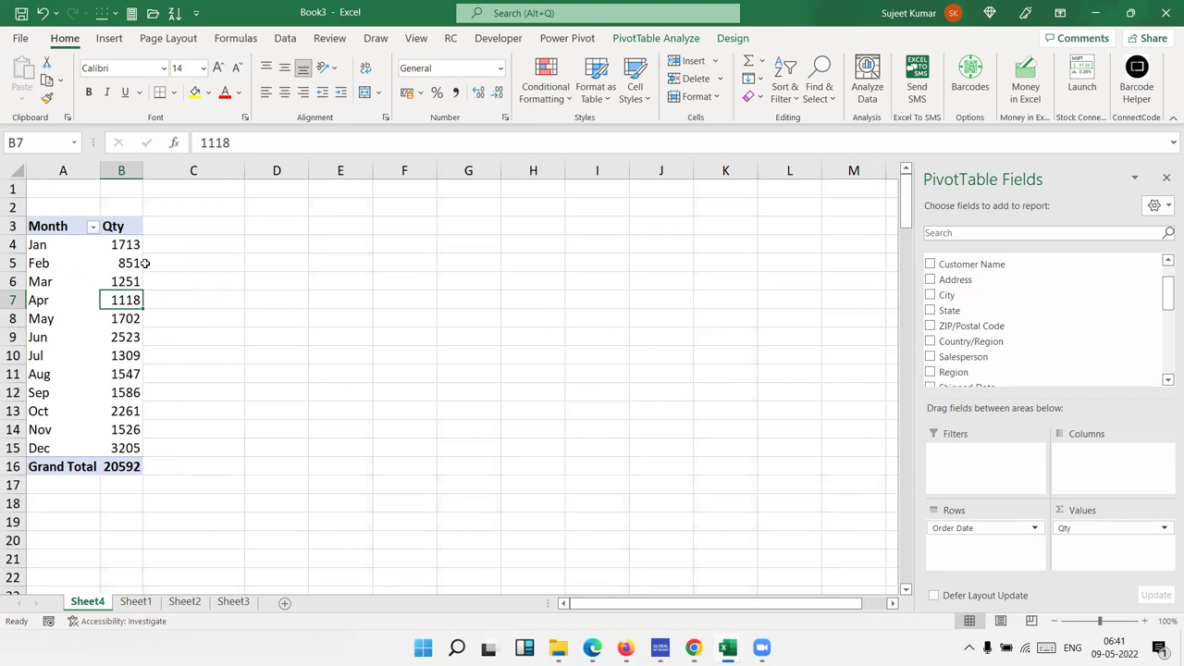
left_click(116, 260)
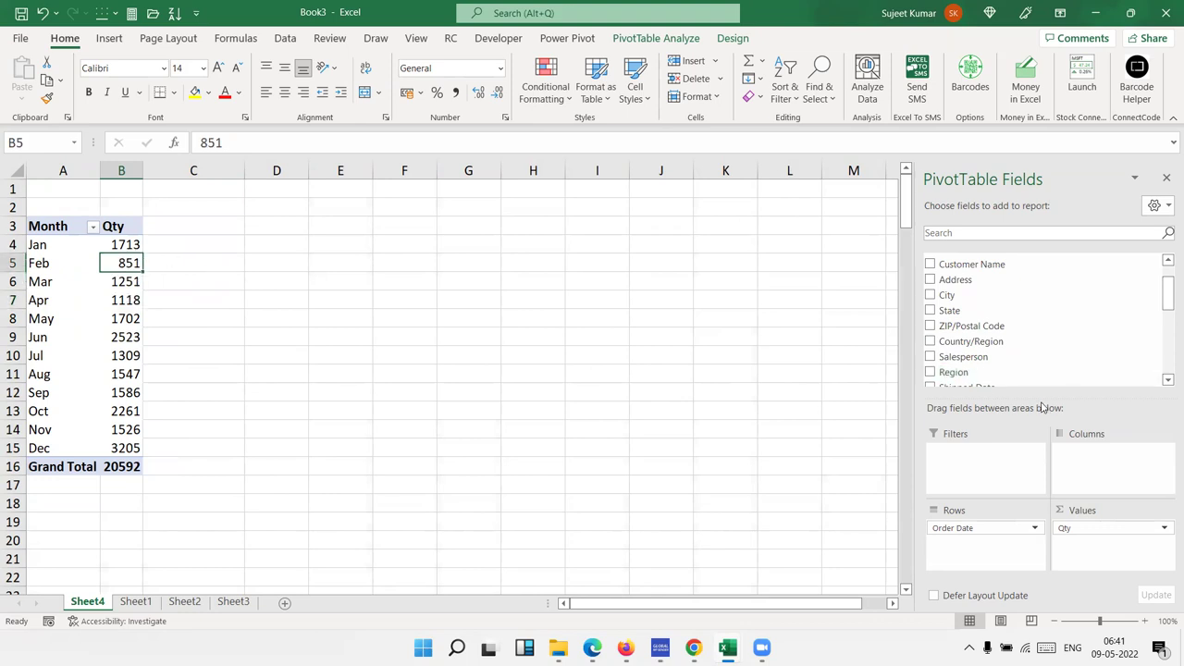
mouse_move(988, 311)
left_mouse_down()
mouse_move(1072, 390)
mouse_move(1008, 473)
left_mouse_up()
left_click_drag(969, 360, 973, 472)
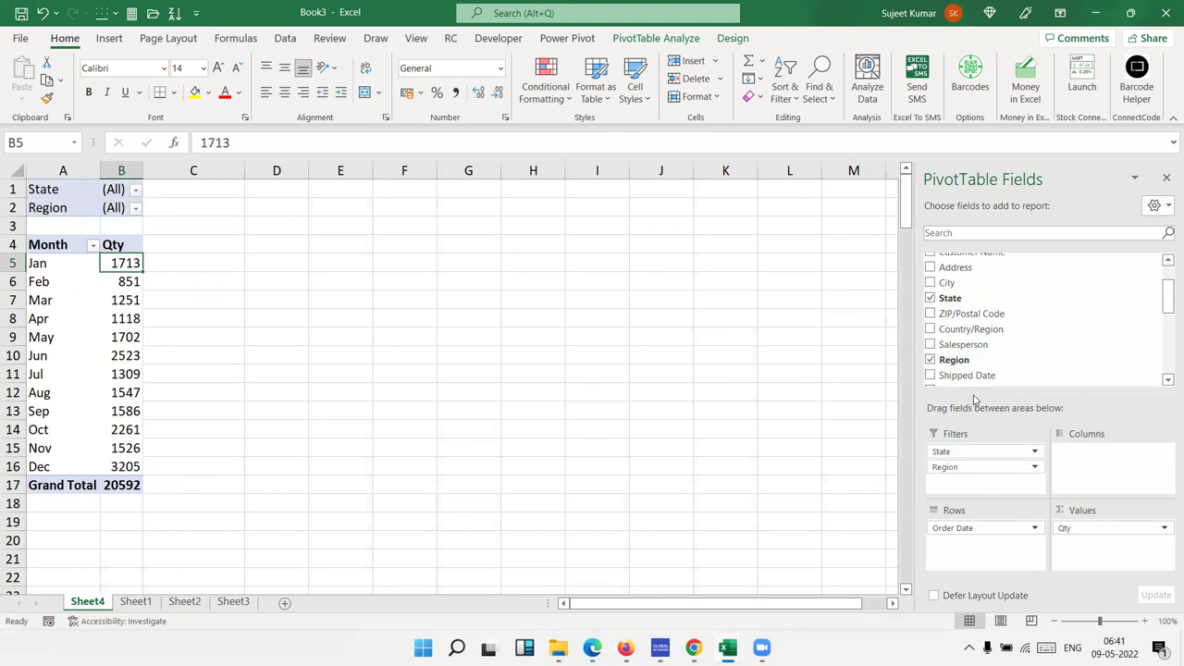
scroll(978, 375, "down", 3)
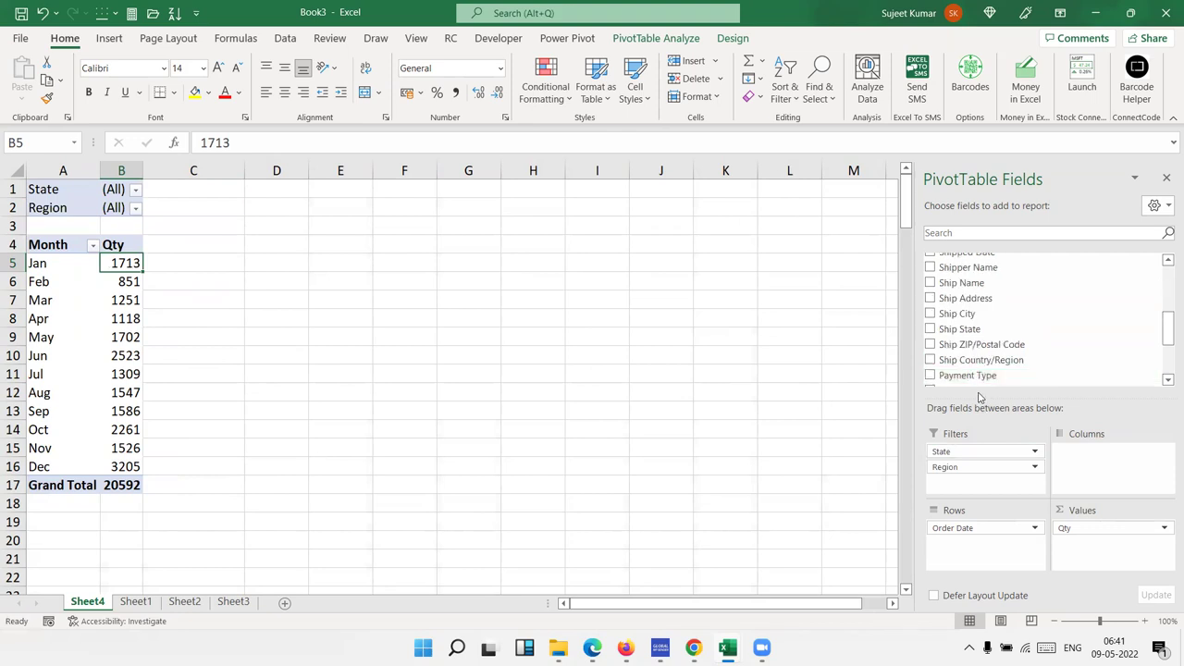
left_click_drag(971, 375, 988, 483)
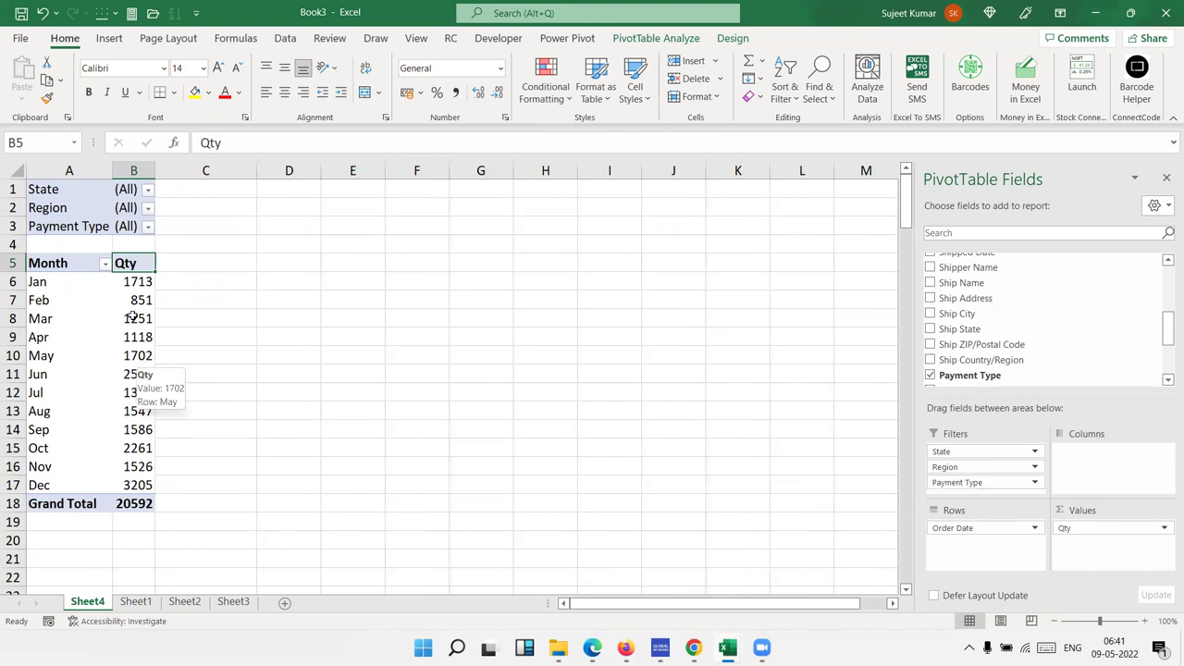
Step: Filter the pivot's State field to CA
left_click(148, 189)
left_click(26, 239)
left_click(111, 383)
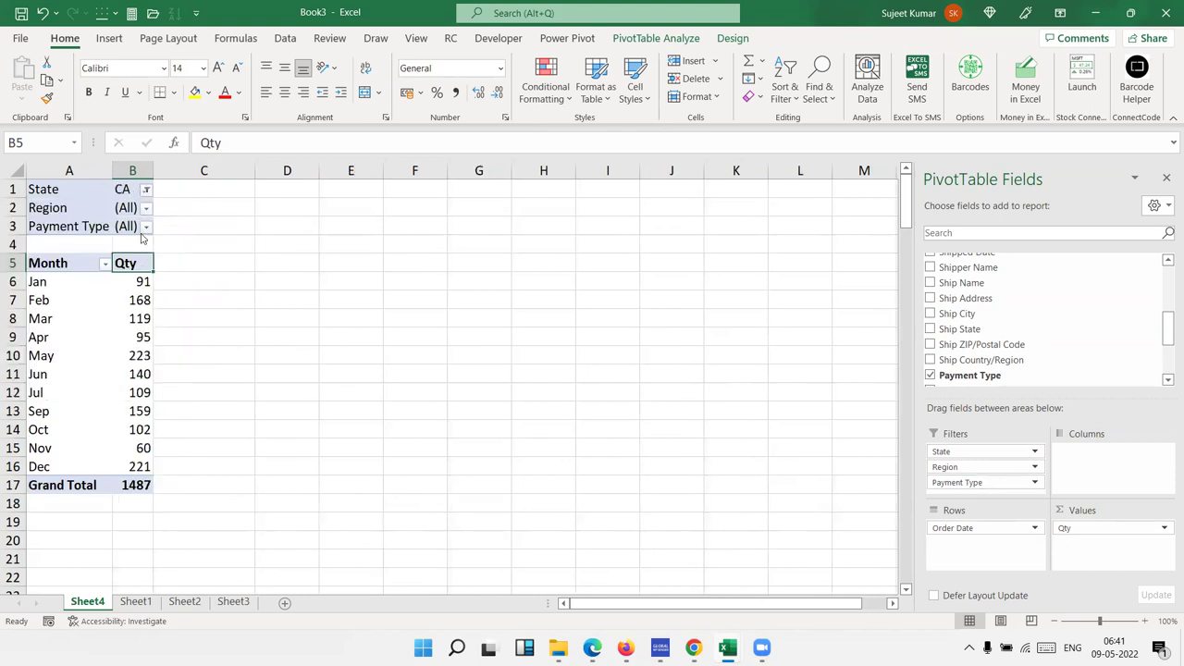
Step: Step the Region filter through East, North, South and West in turn
left_click(145, 209)
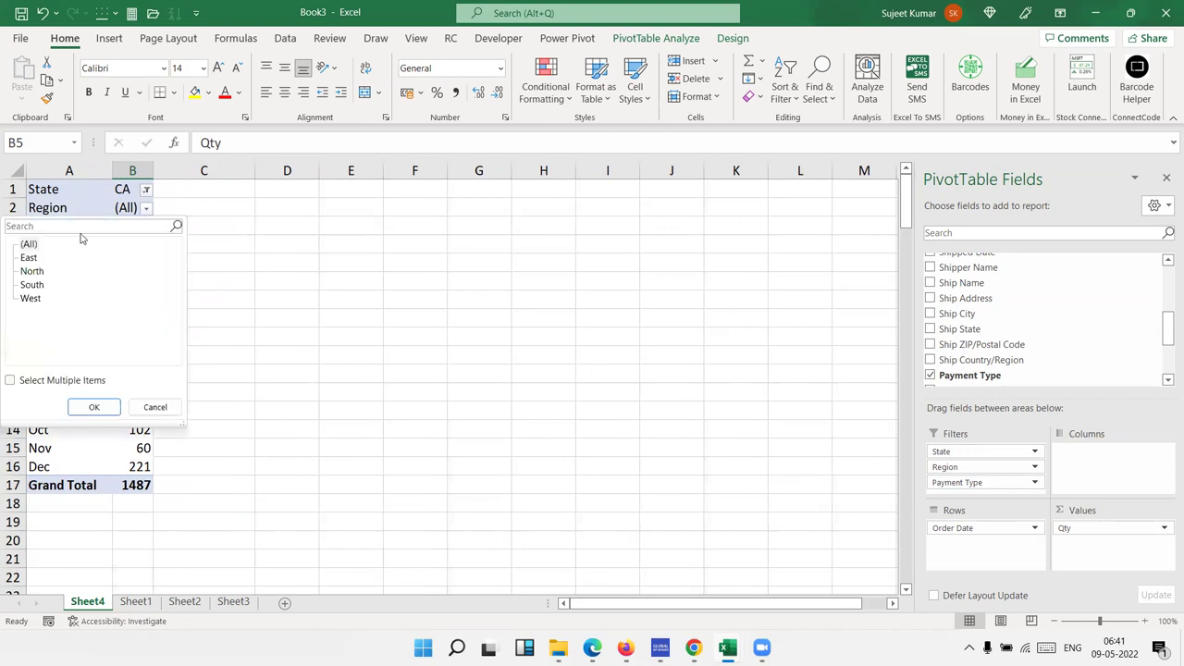
left_click(29, 258)
left_click(95, 408)
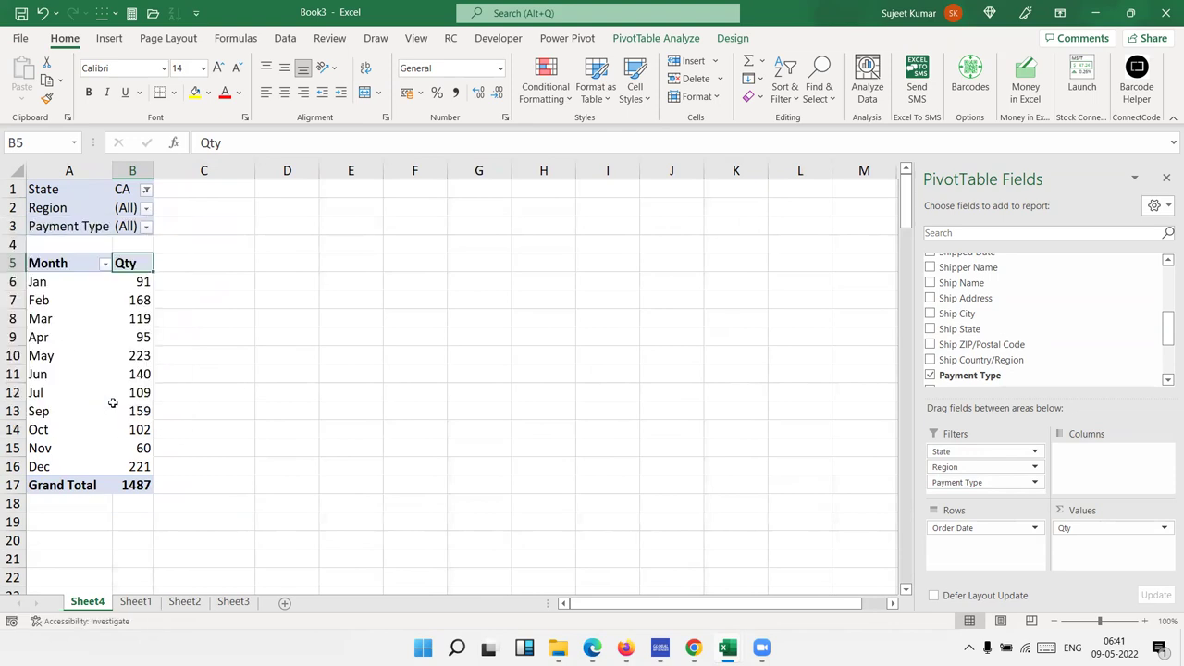
left_click(147, 208)
left_click(37, 271)
left_click(94, 407)
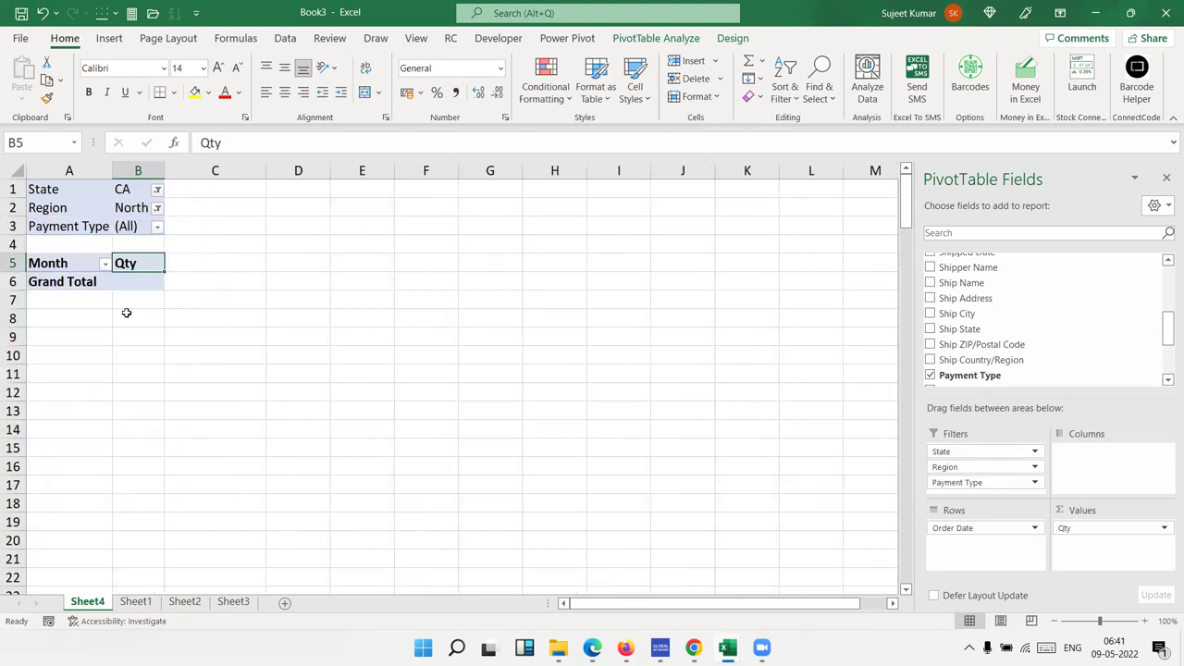
left_click(156, 208)
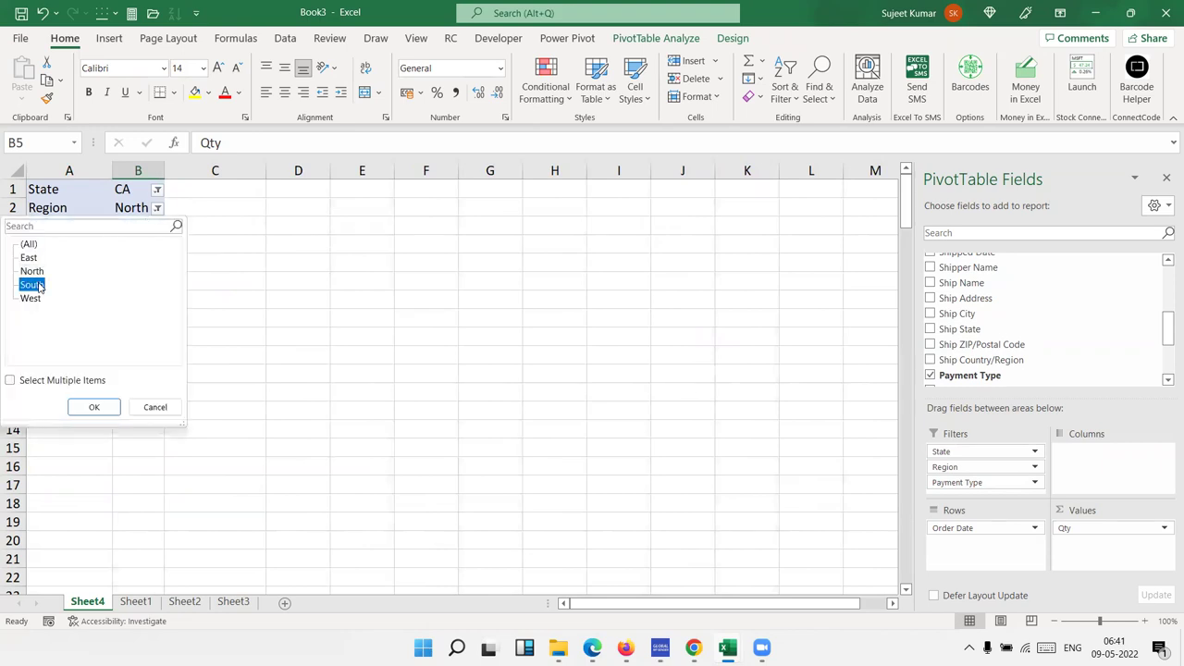
left_click(95, 408)
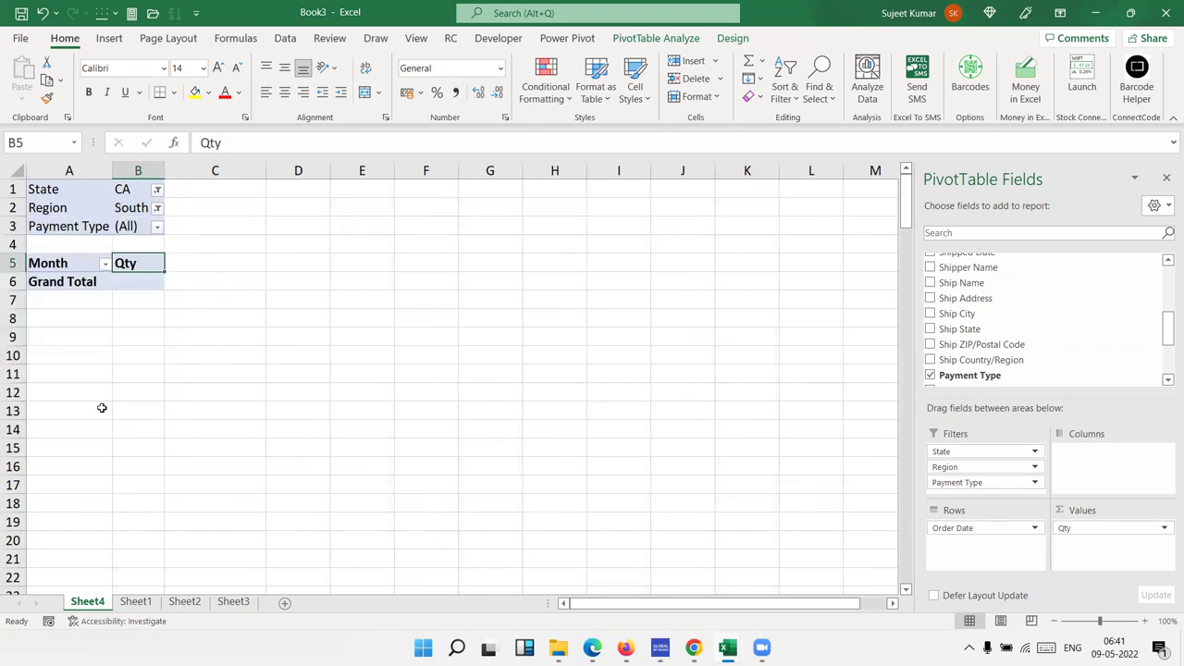
left_click(156, 208)
left_click(31, 298)
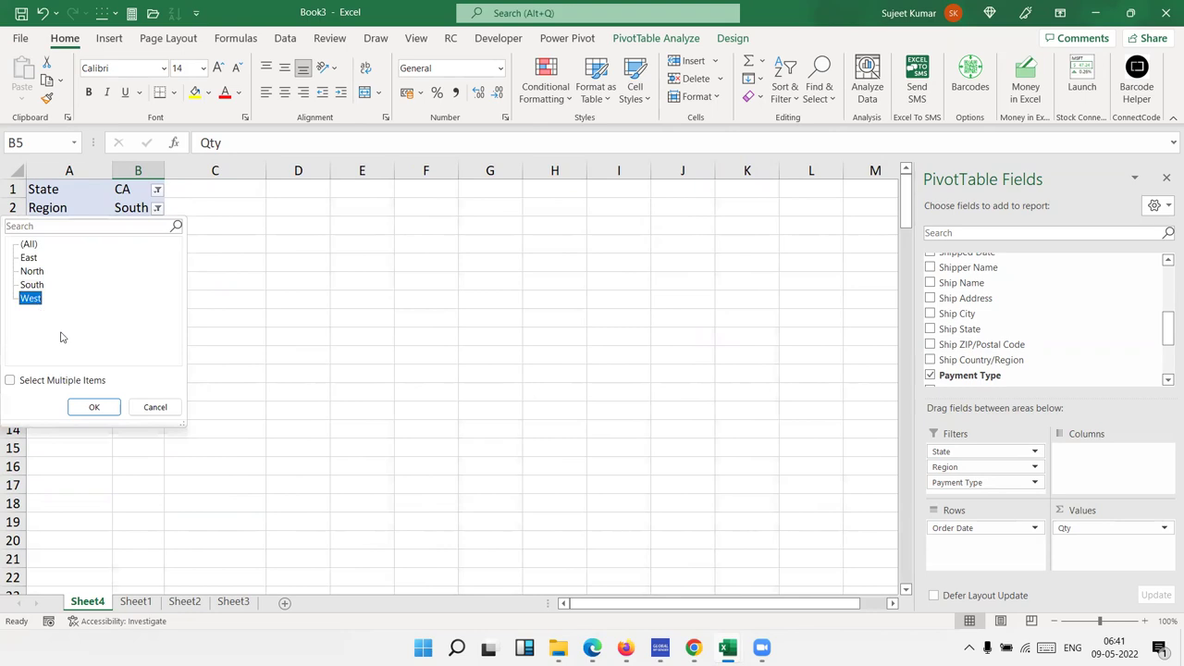
left_click(94, 407)
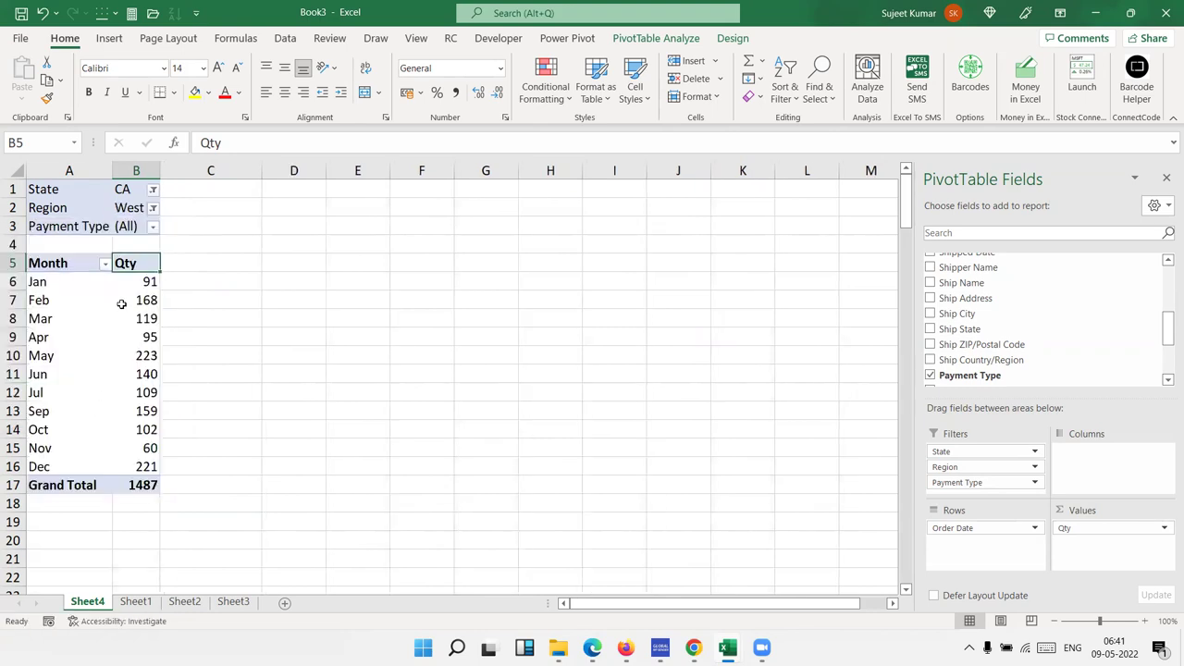
Step: Reset the Region and State filters to (All), then select the April Qty value
left_click(154, 208)
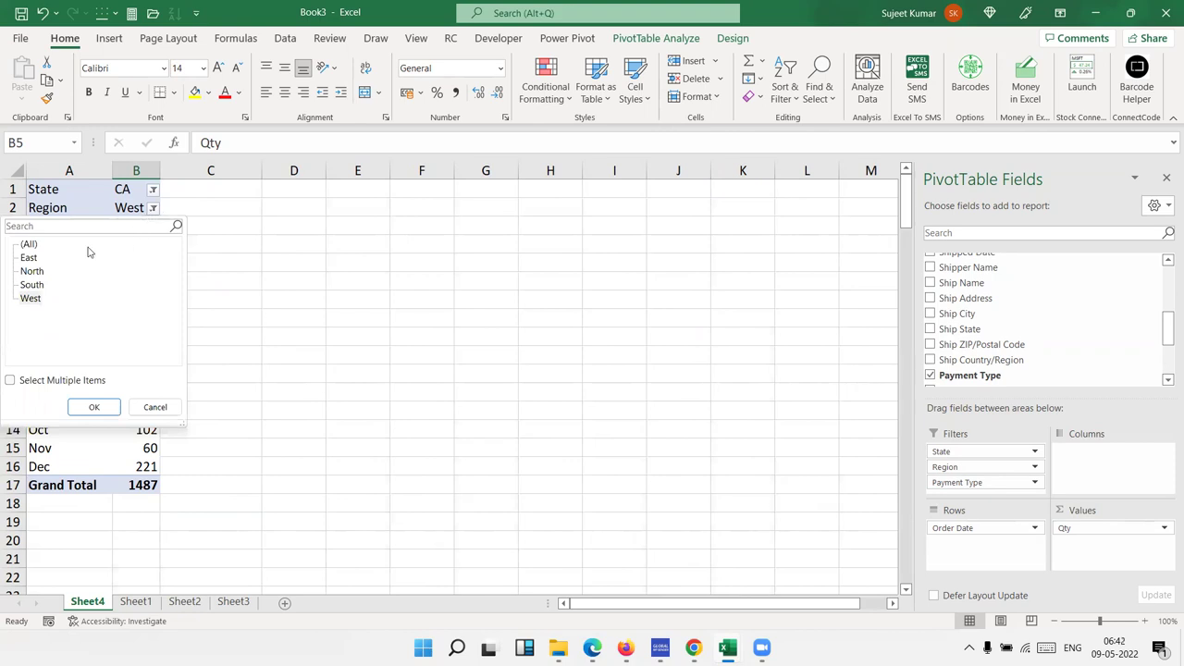
left_click(23, 246)
left_click(93, 407)
left_click(145, 190)
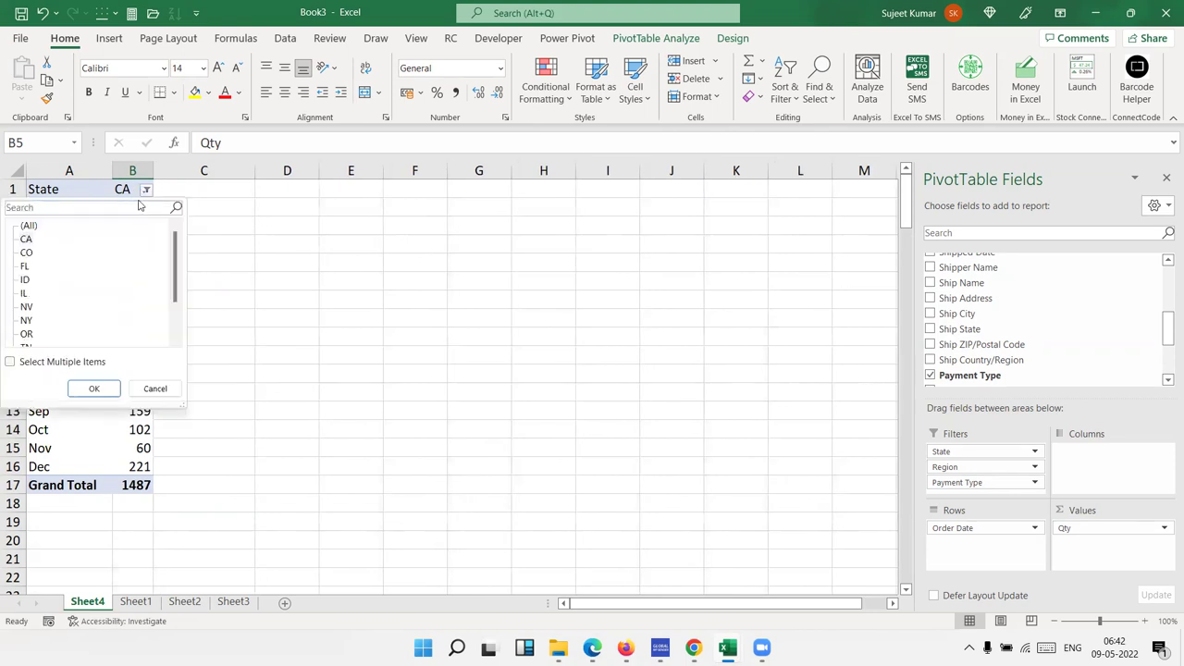
left_click(29, 226)
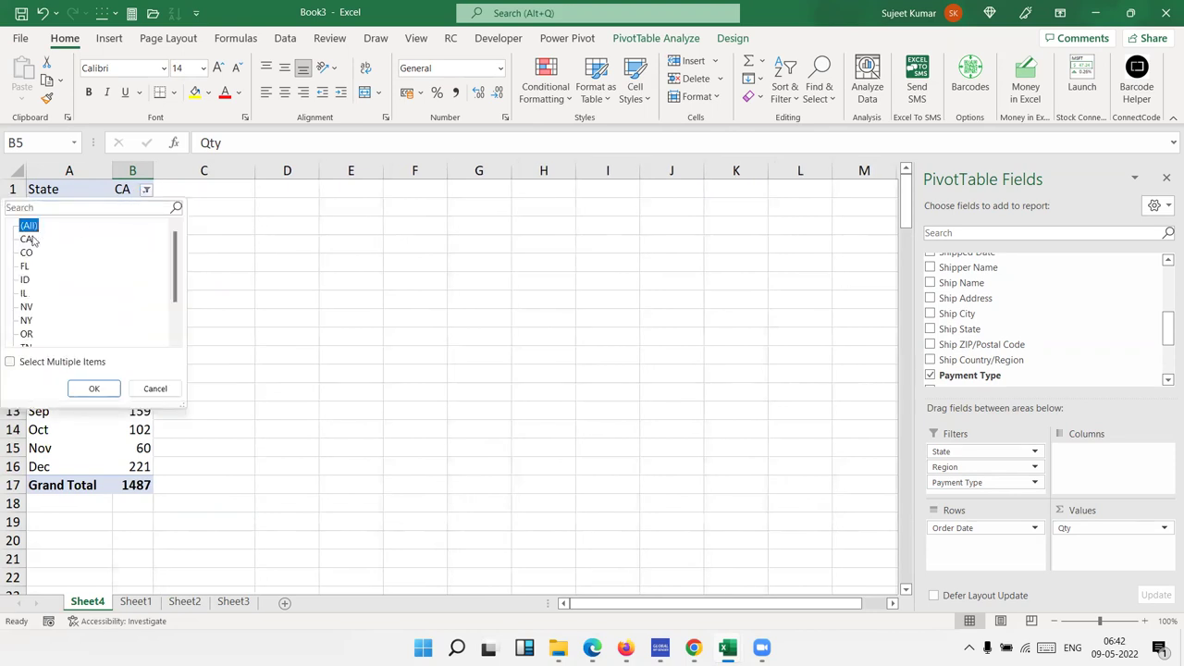
left_click(93, 388)
mouse_move(129, 337)
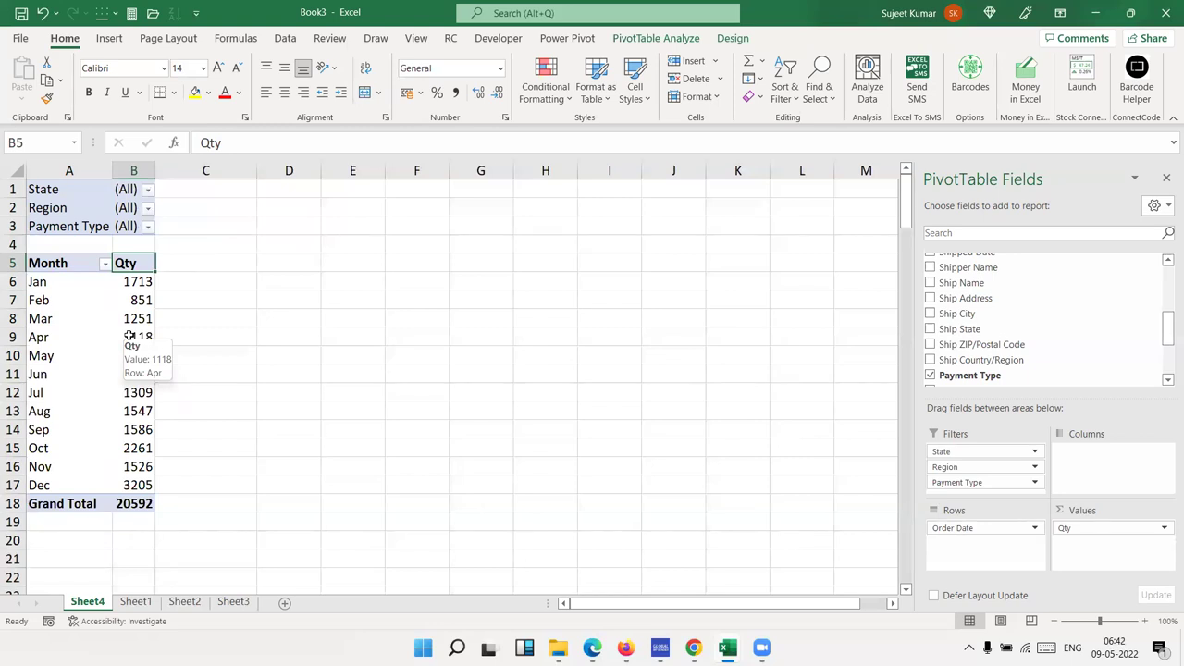
left_click(127, 339)
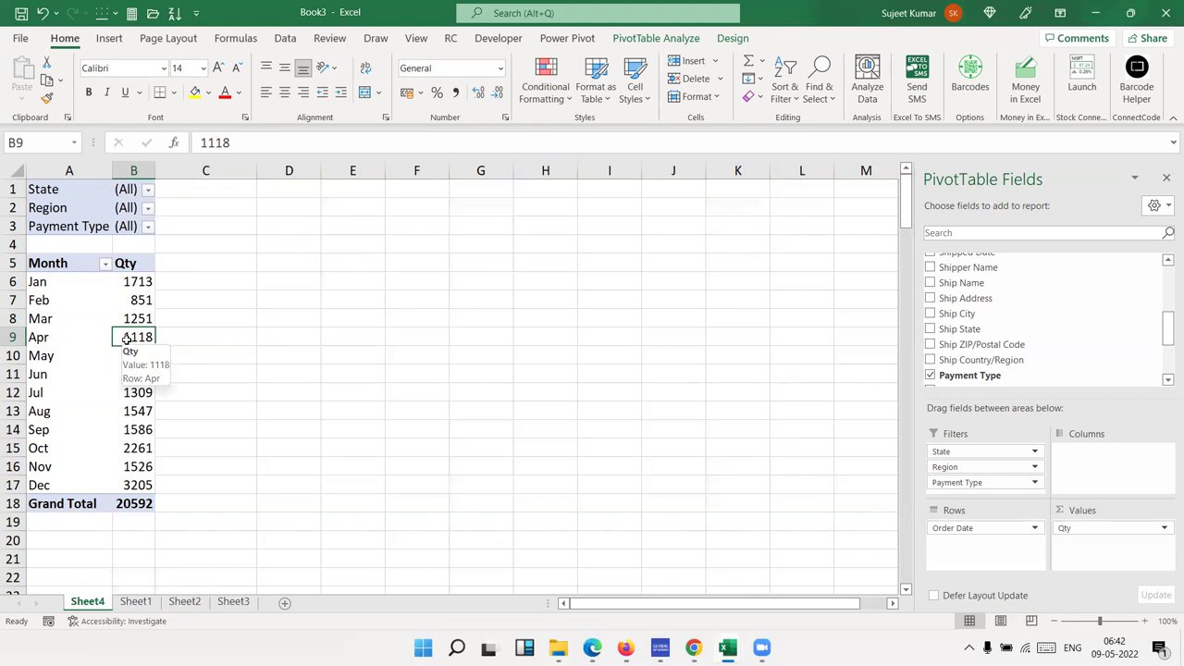
mouse_move(134, 298)
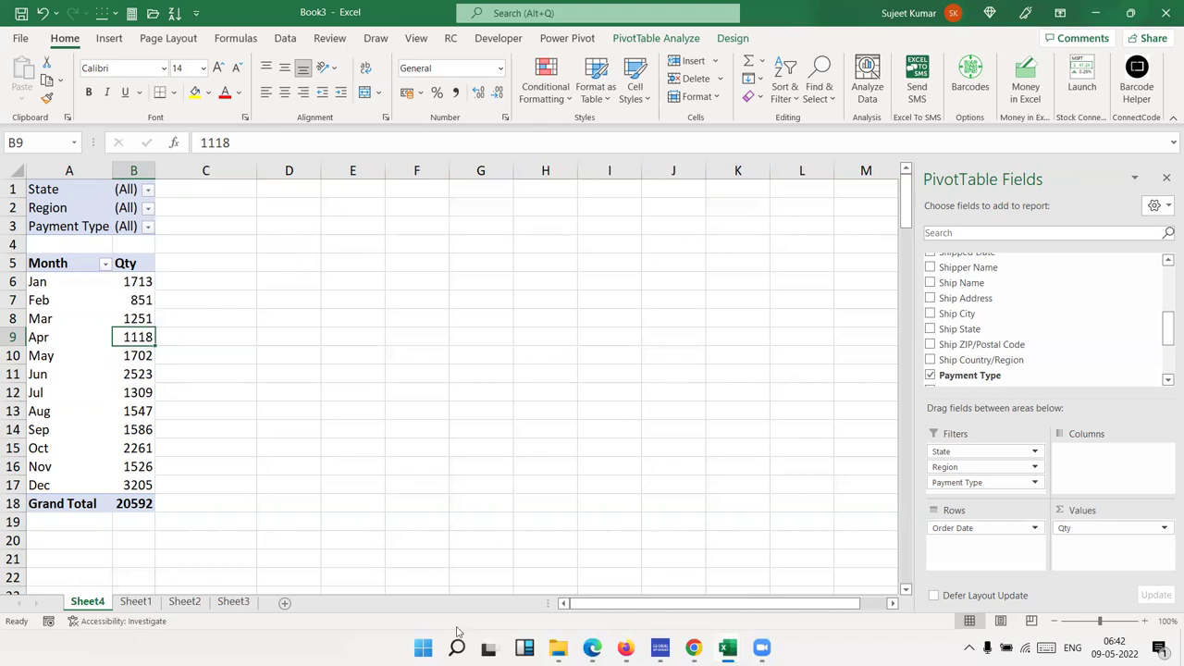
Step: Start a new PivotTable from the Sheet1 data, placed on the existing Sheet4 at cell D5
left_click(136, 603)
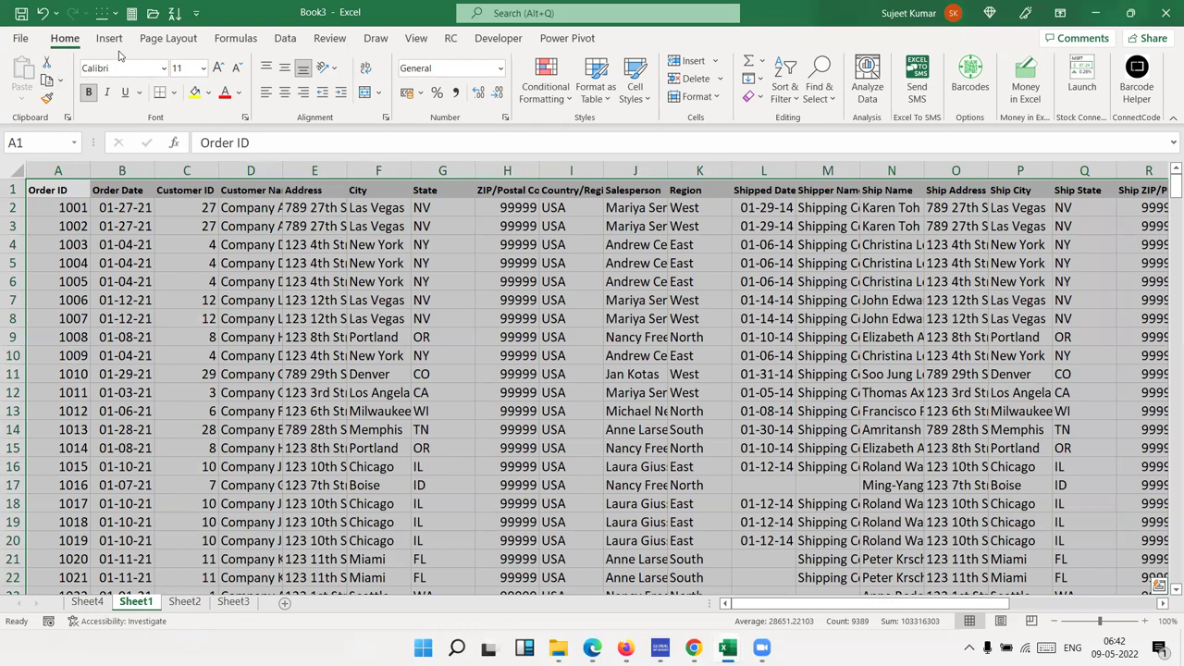
left_click(111, 40)
left_click(27, 74)
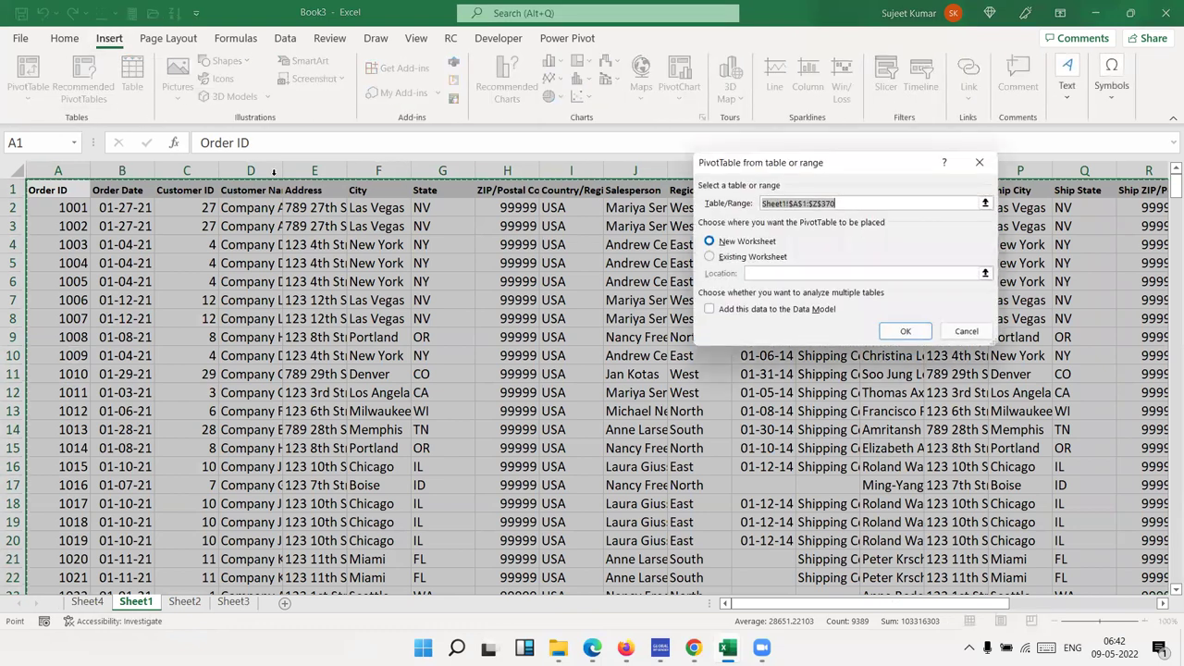
left_click(767, 258)
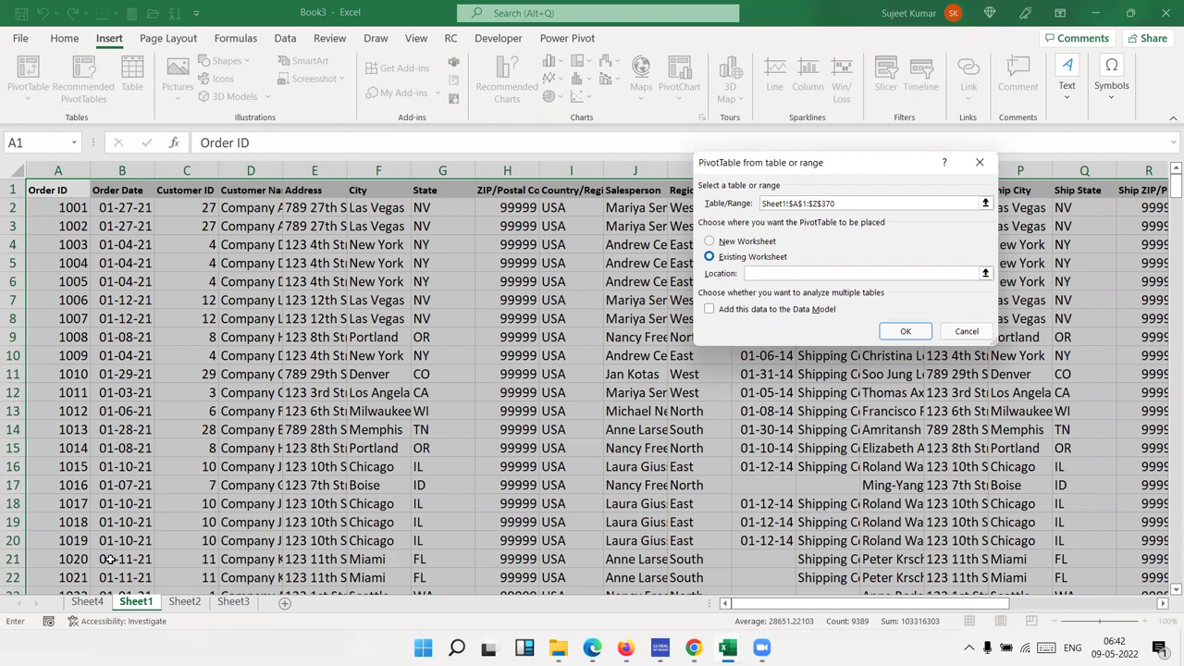
left_click(87, 603)
left_click(268, 267)
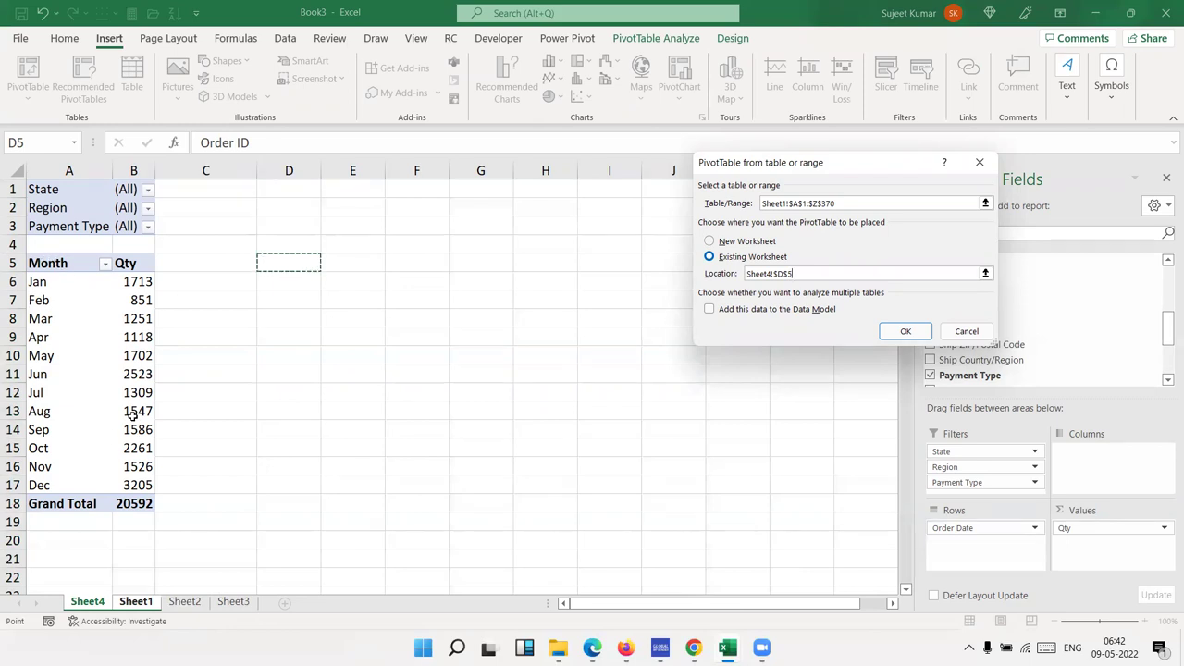
Step: Create the pivot with Order Date in Rows and Revenue in Values
left_click(905, 331)
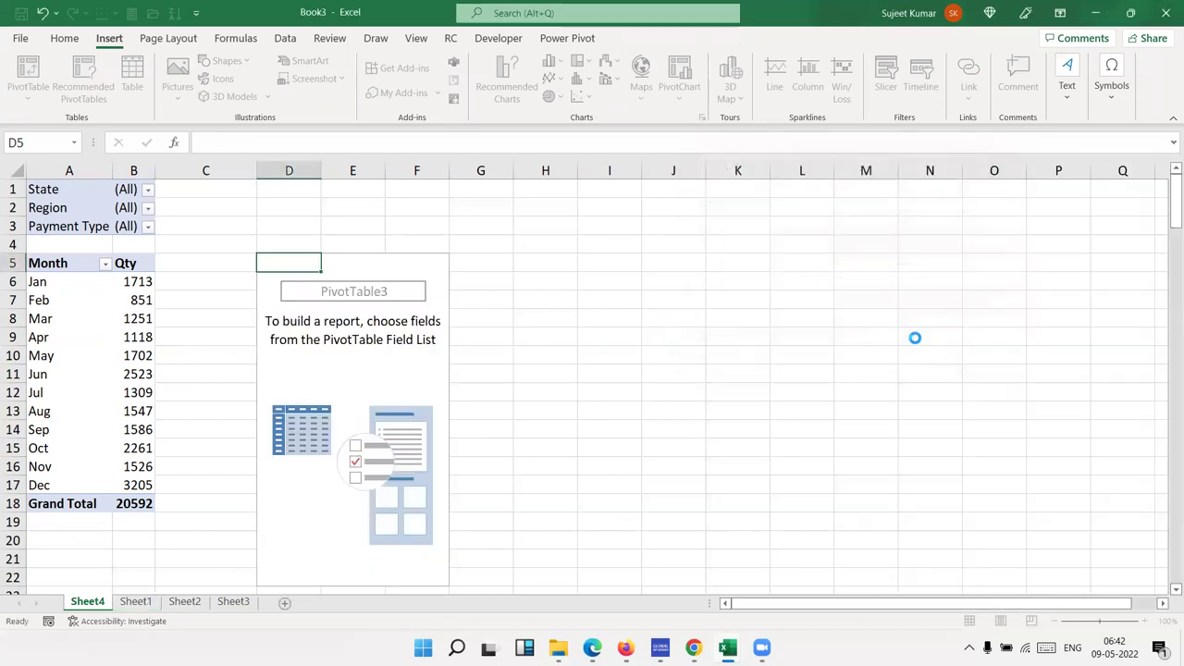
left_click_drag(110, 338, 316, 340)
left_click(315, 298)
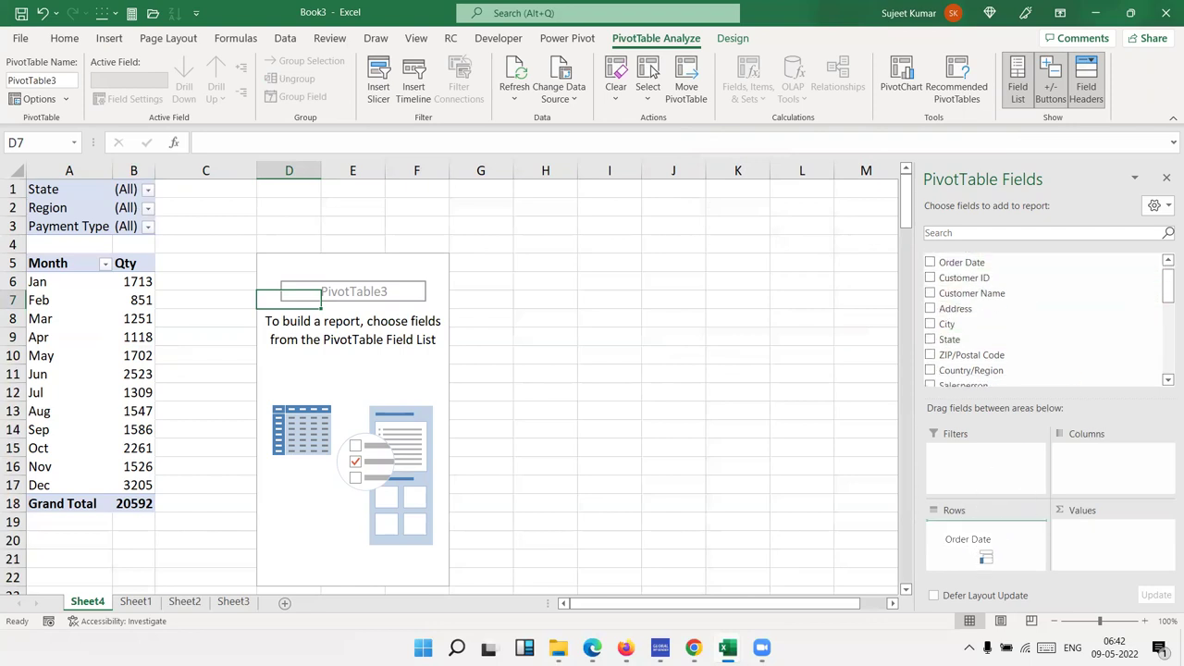
left_click_drag(1005, 276, 980, 542)
scroll(966, 359, "down", 5)
mouse_move(962, 341)
left_mouse_down()
mouse_move(1123, 564)
mouse_move(1102, 556)
left_mouse_up()
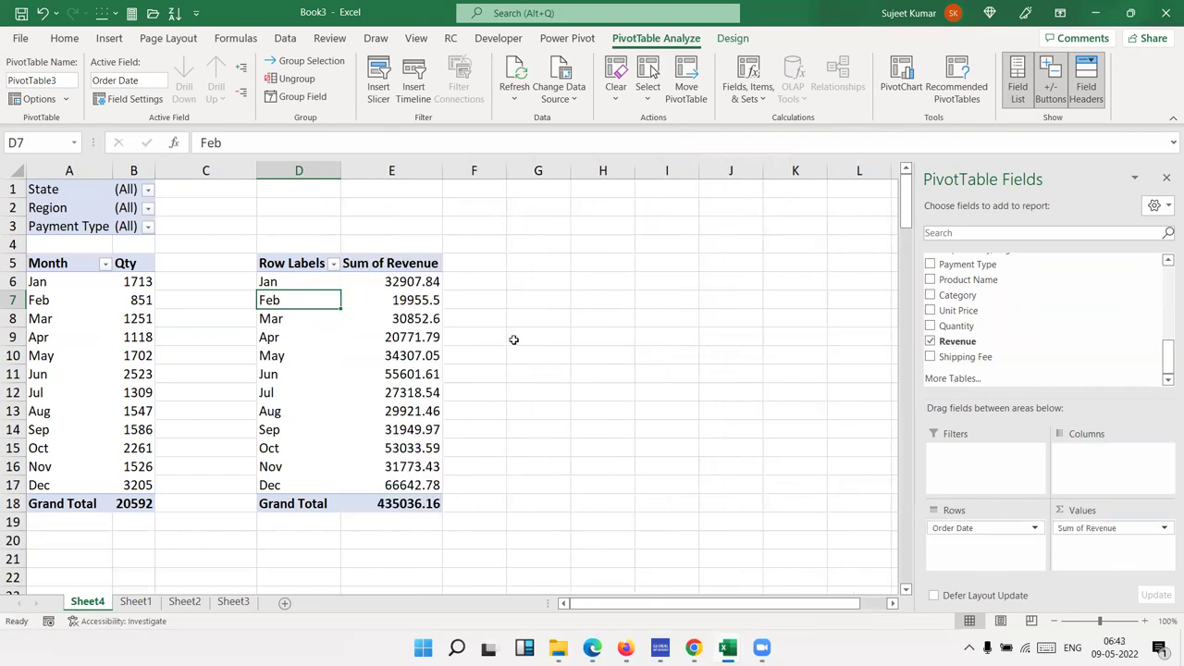
Step: Rename the pivot headers to 'Month' and 'Sales'
left_click(288, 267)
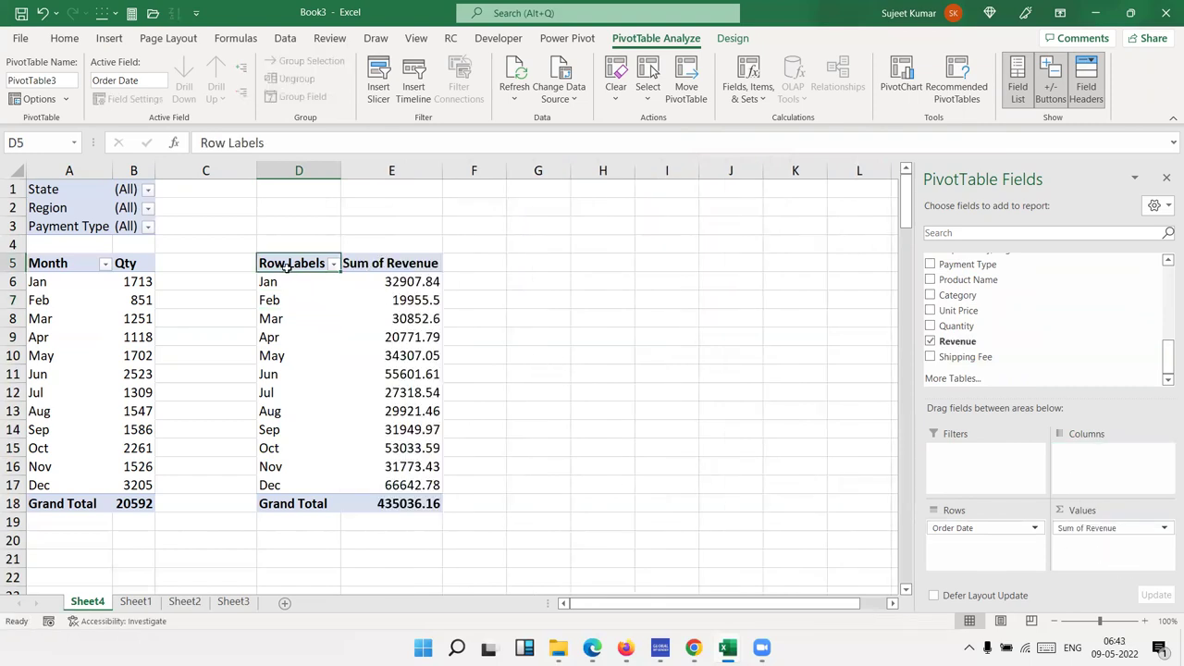
type("Month")
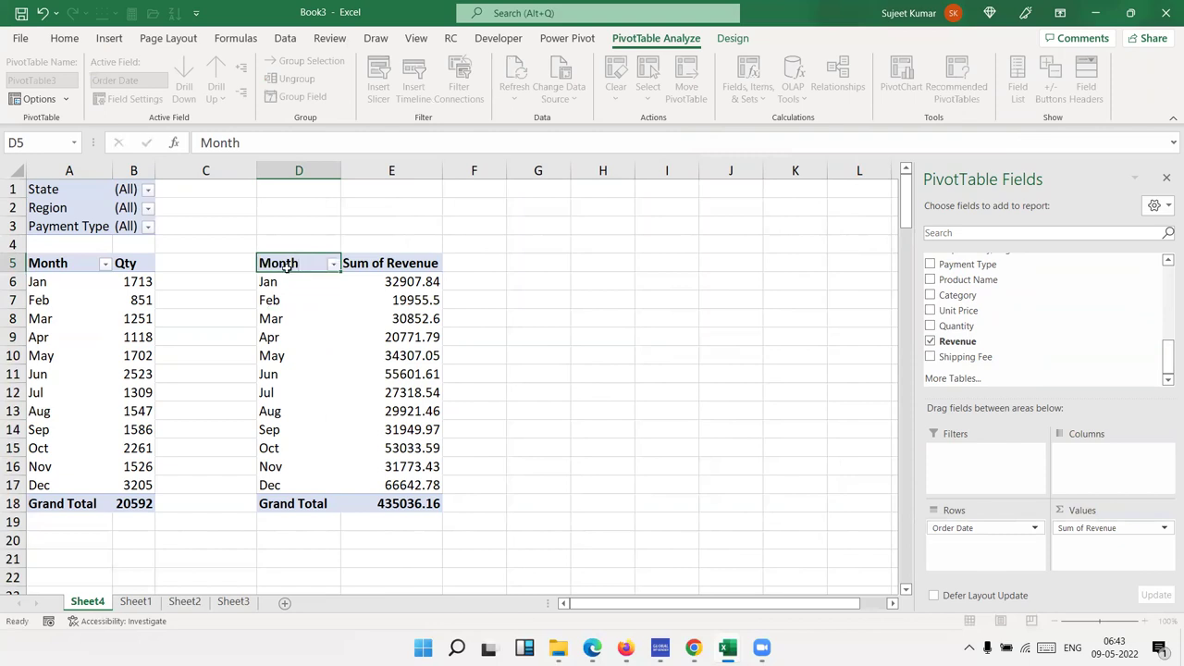
key("Tab")
type("D")
key("BackSpace")
type("Sales")
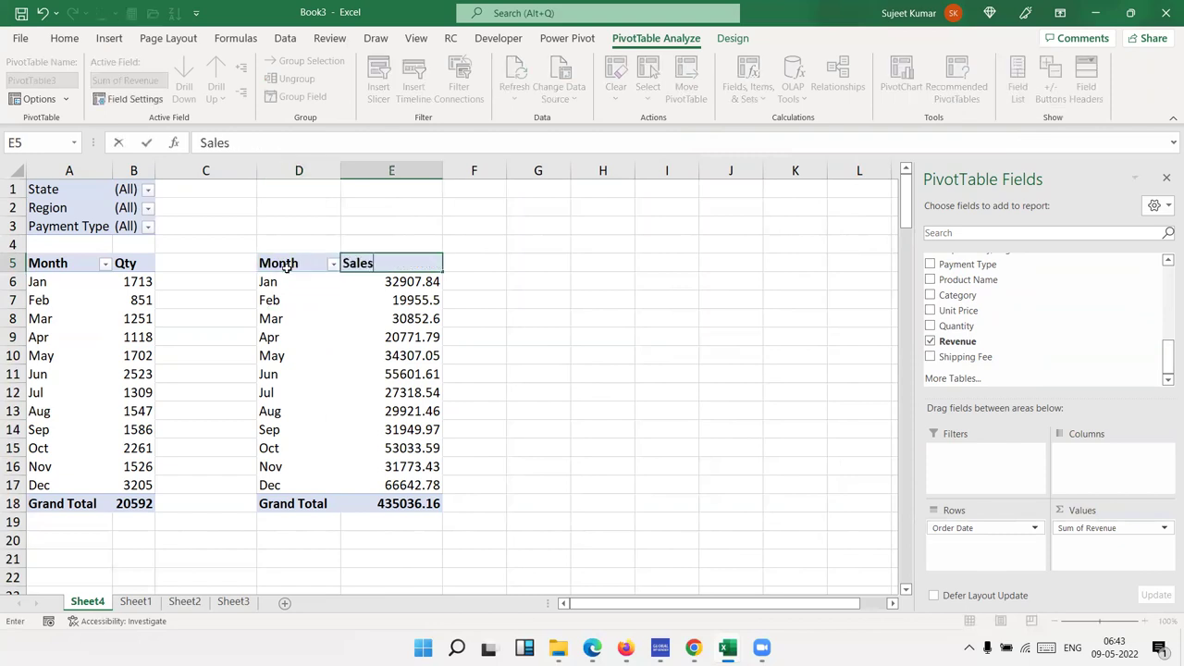
key("Return")
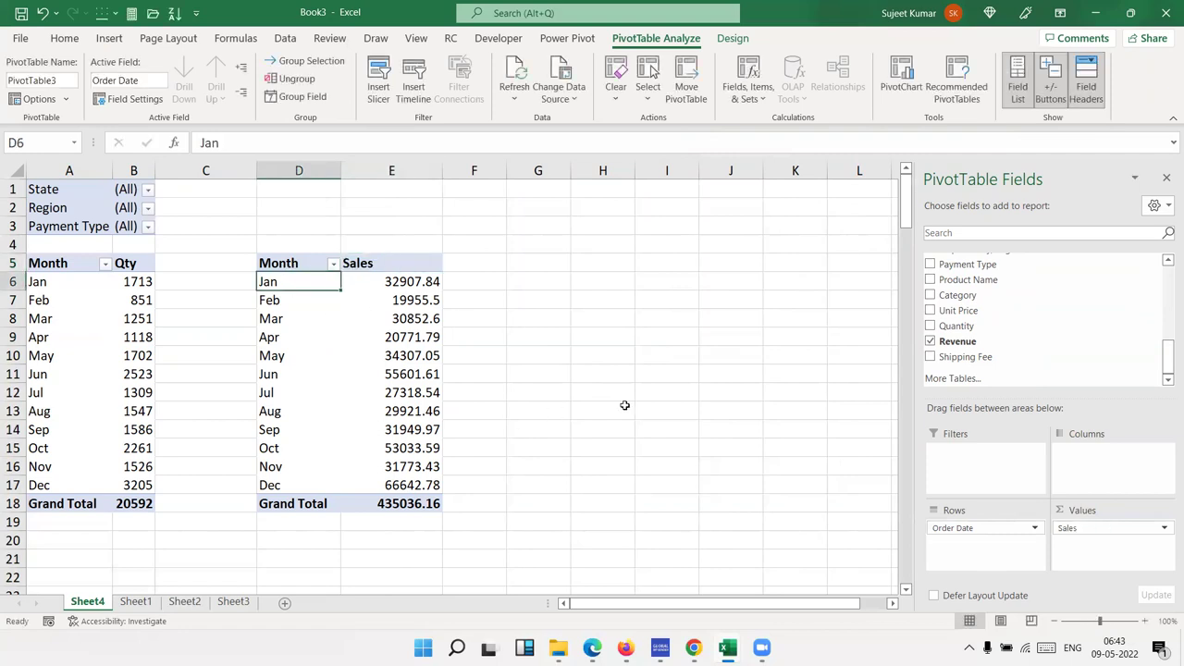
Step: Copy the monthly Sales pivot (D5:E18) and paste it at H5
scroll(1073, 352, "up", 3)
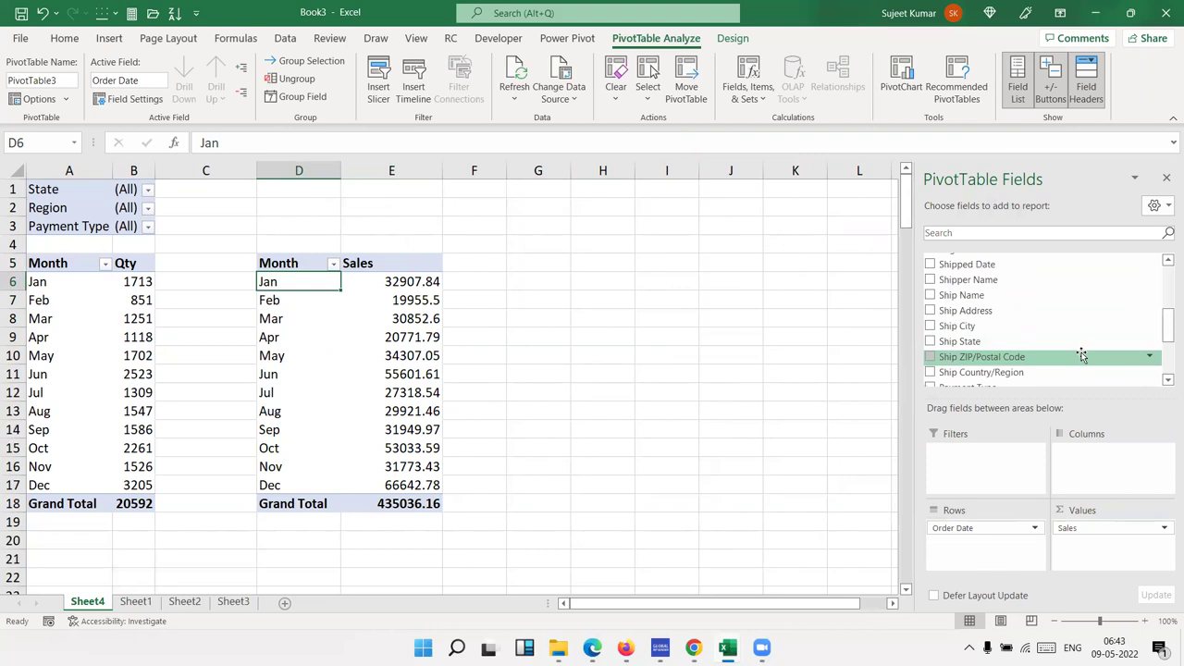
scroll(1081, 355, "up", 5)
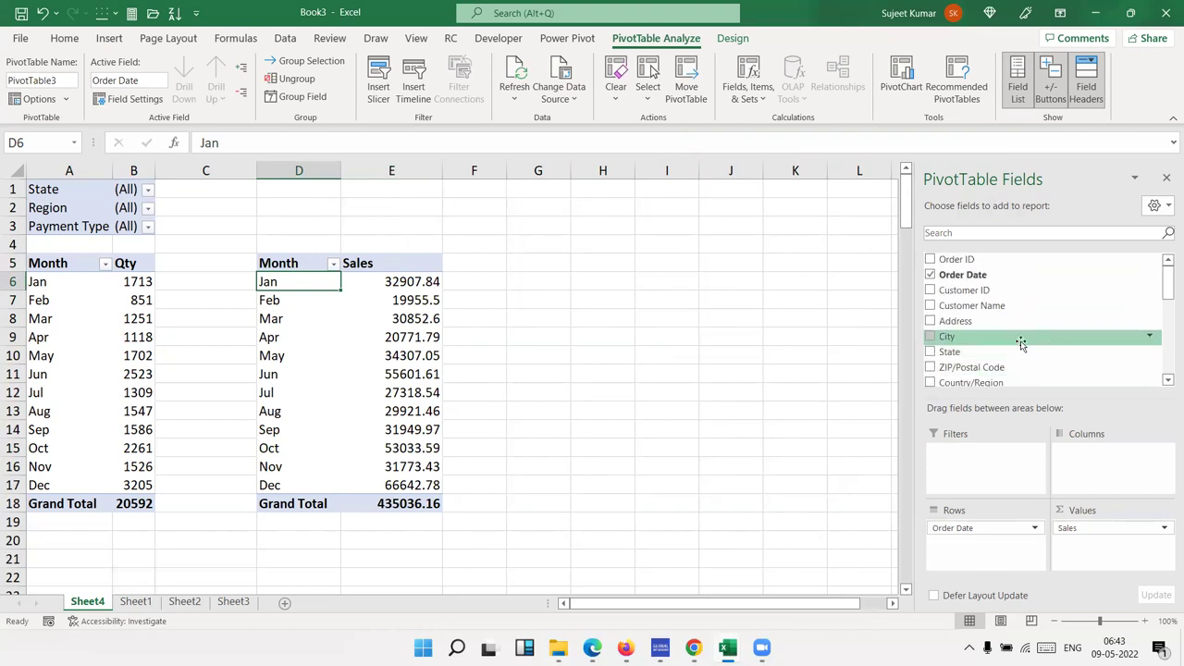
scroll(1019, 344, "down", 3)
scroll(1018, 347, "down", 3)
scroll(1019, 348, "down", 1)
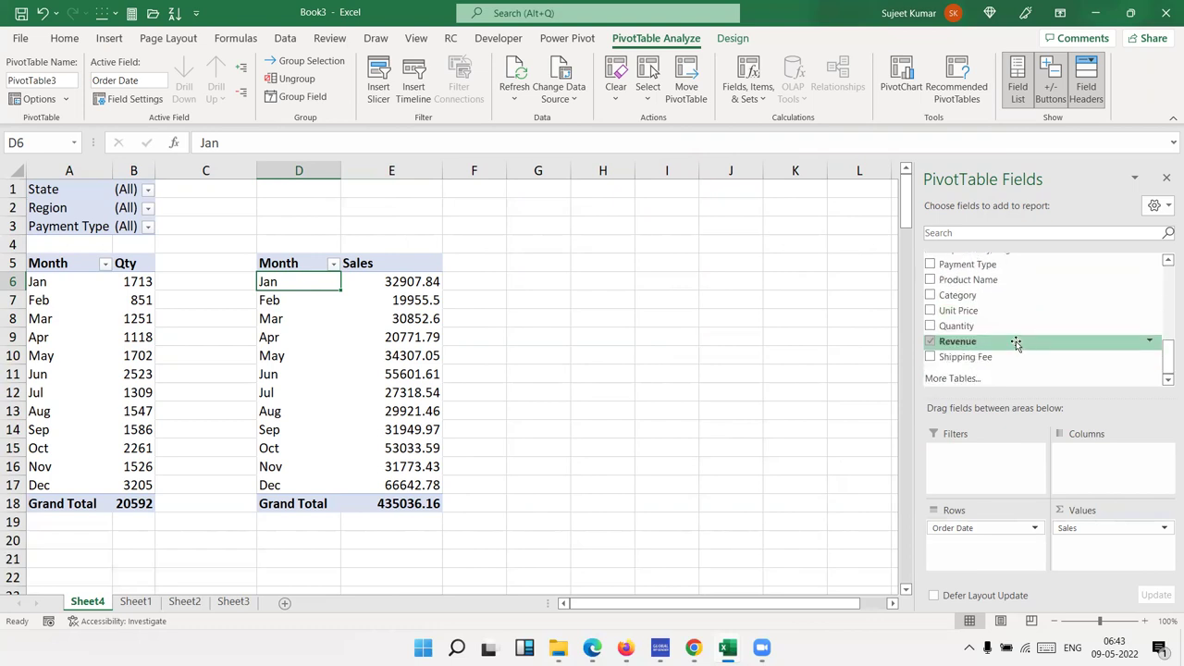
left_click_drag(1016, 344, 563, 361)
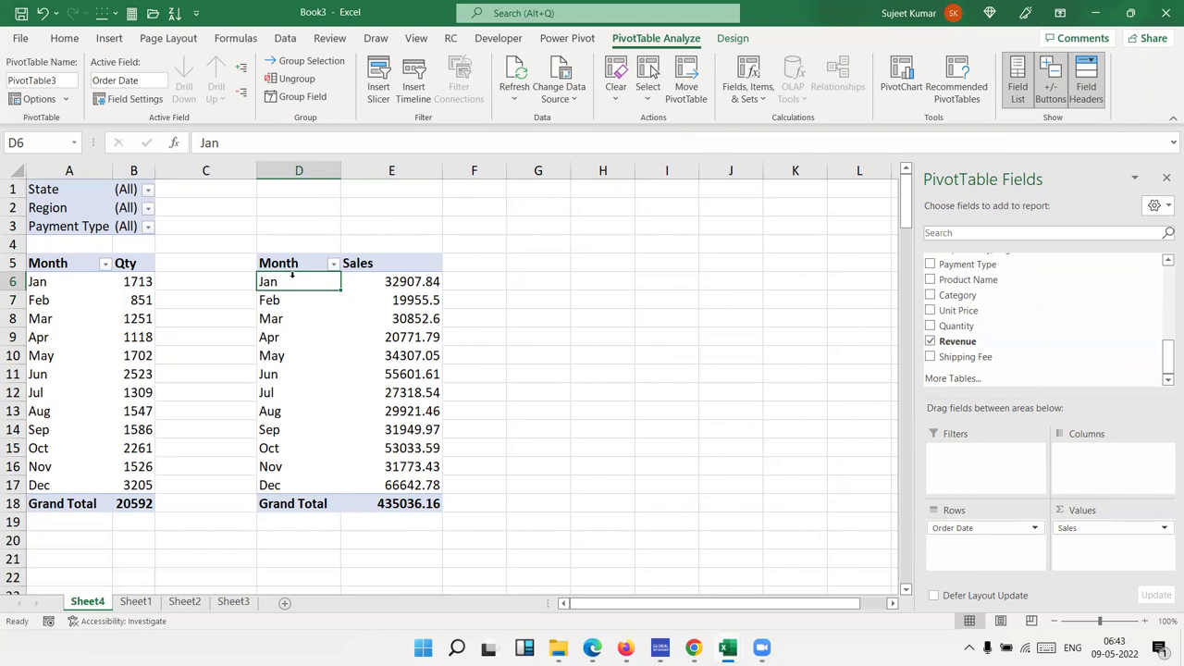
left_click_drag(290, 263, 414, 505)
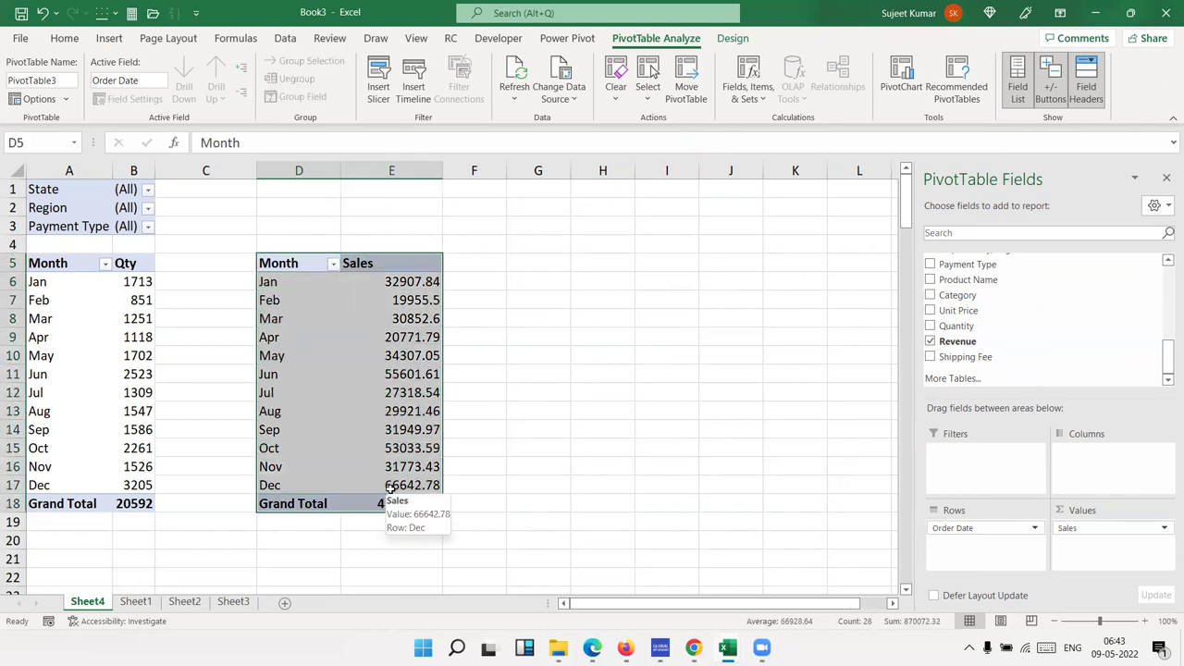
key("ctrl+c")
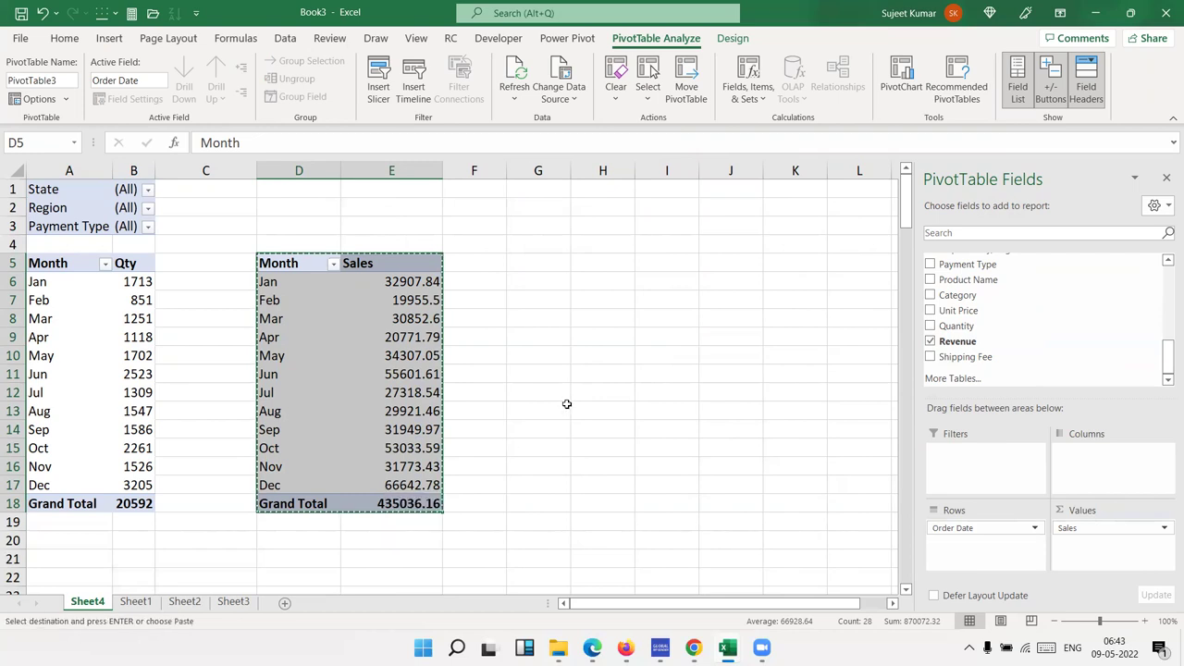
left_click(605, 269)
key("ctrl+v")
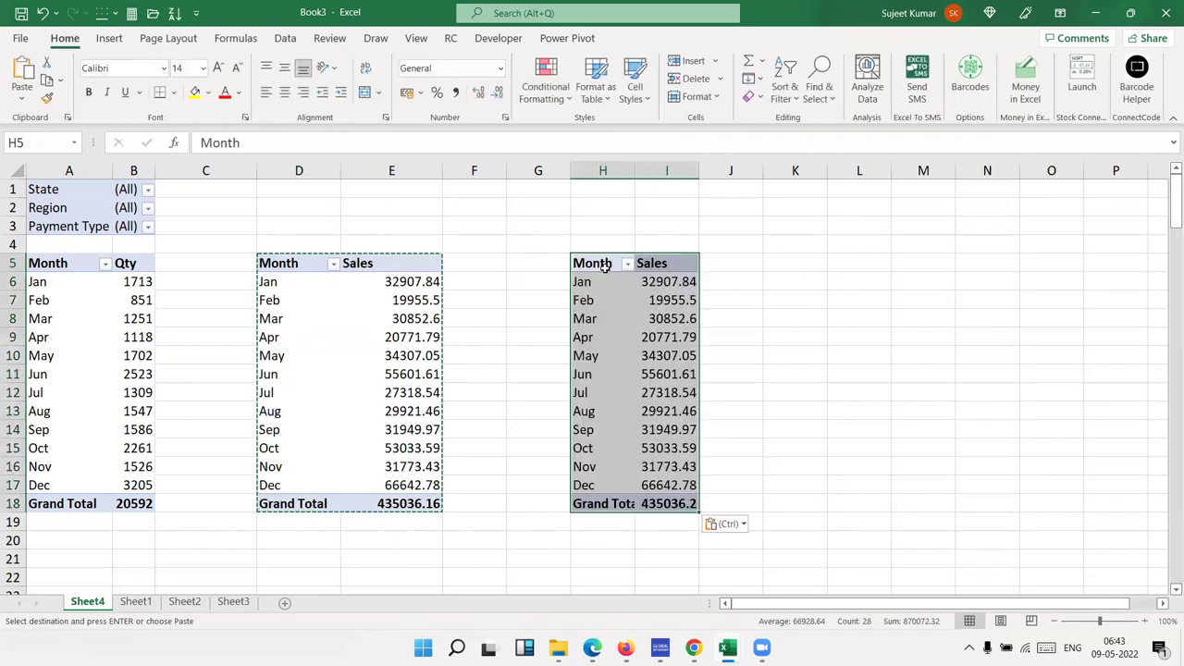
Step: Replace Order Date with City in the copied pivot's Rows
left_click(689, 299)
left_click(971, 527)
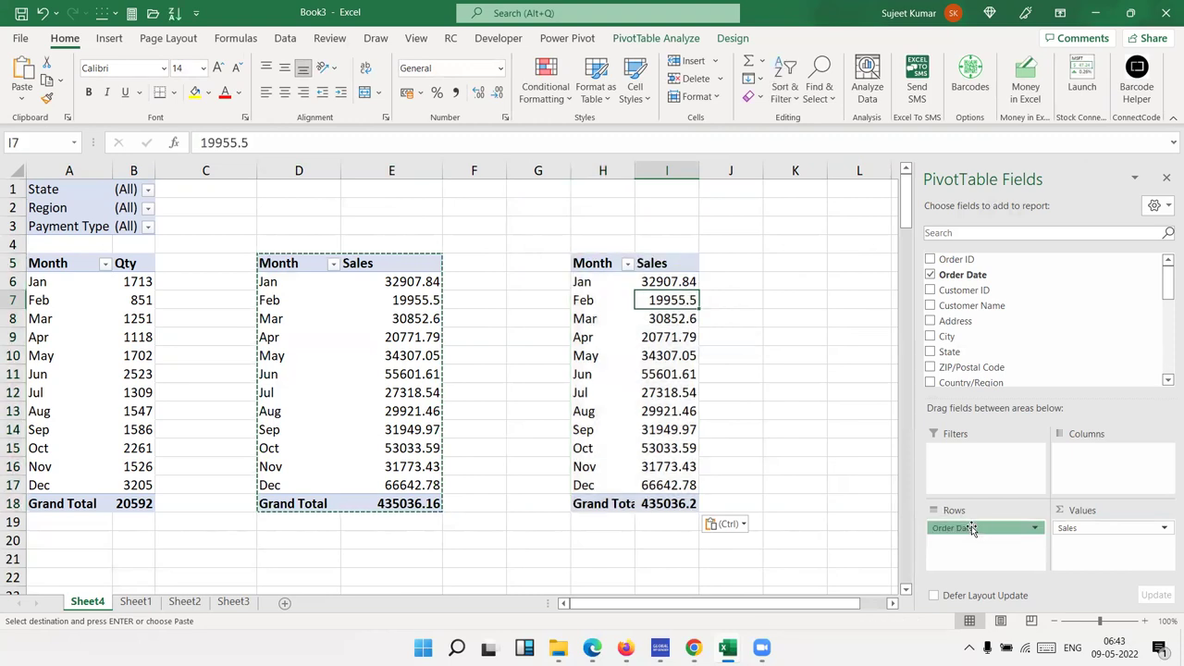
mouse_move(972, 527)
left_mouse_down()
mouse_move(1029, 357)
mouse_move(979, 534)
left_mouse_up()
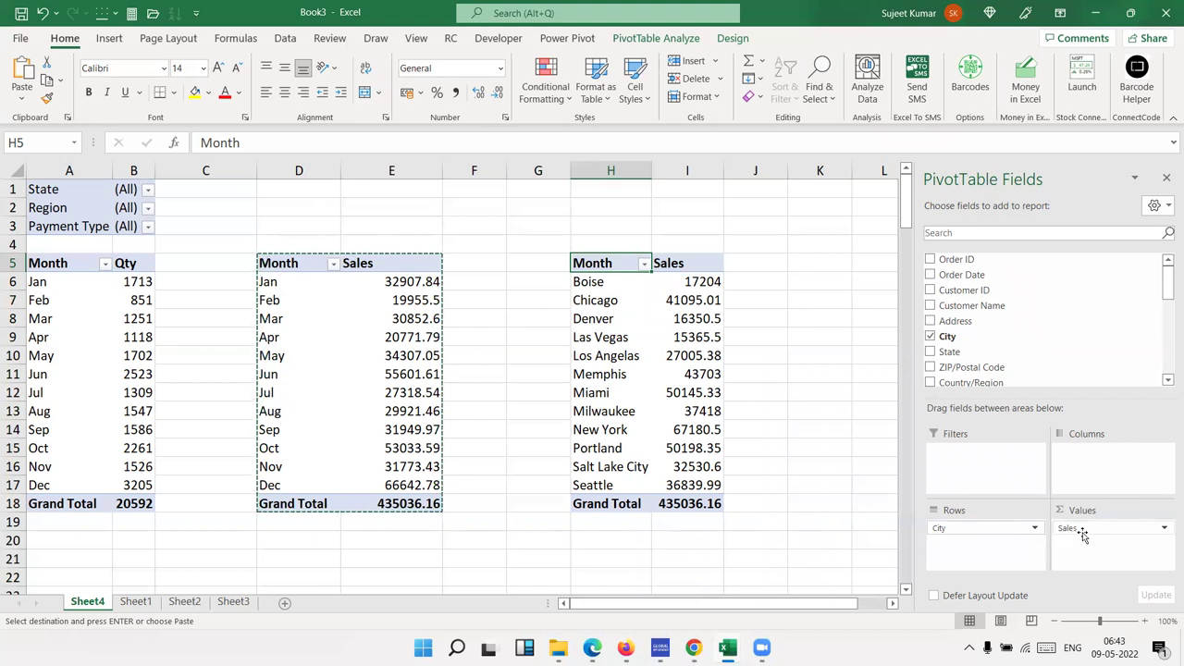
scroll(1036, 338, "down", 3)
left_click_drag(1166, 319, 1167, 365)
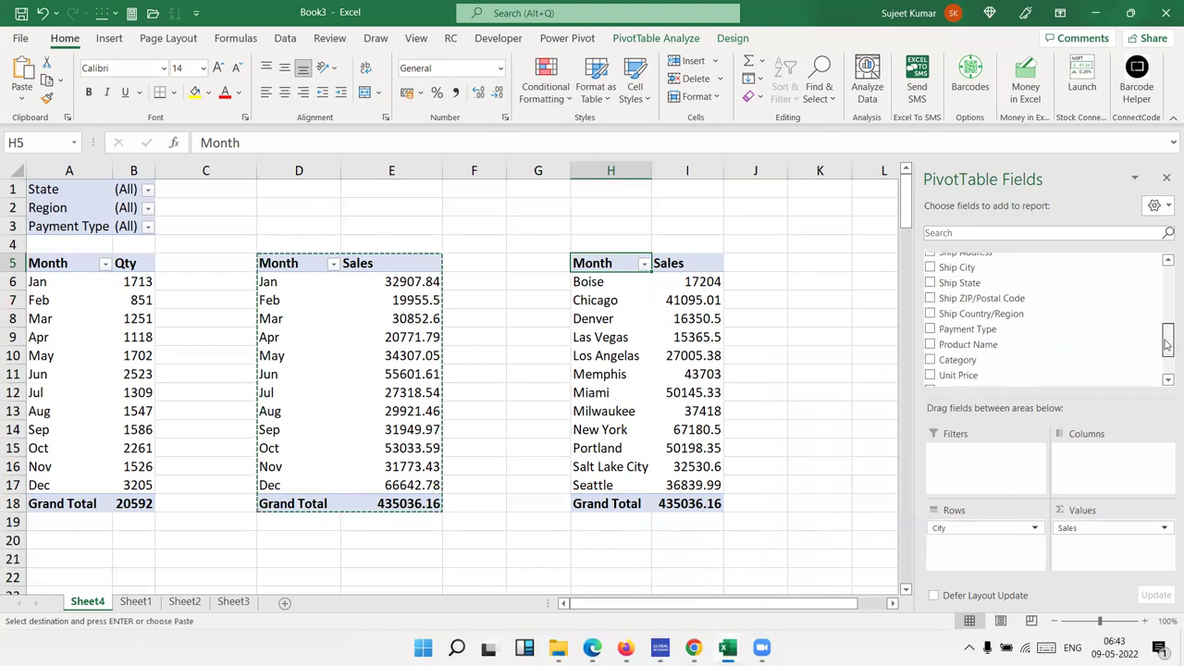
left_click(664, 375)
Step: Copy the city Sales pivot and paste it at K5
left_click(593, 264)
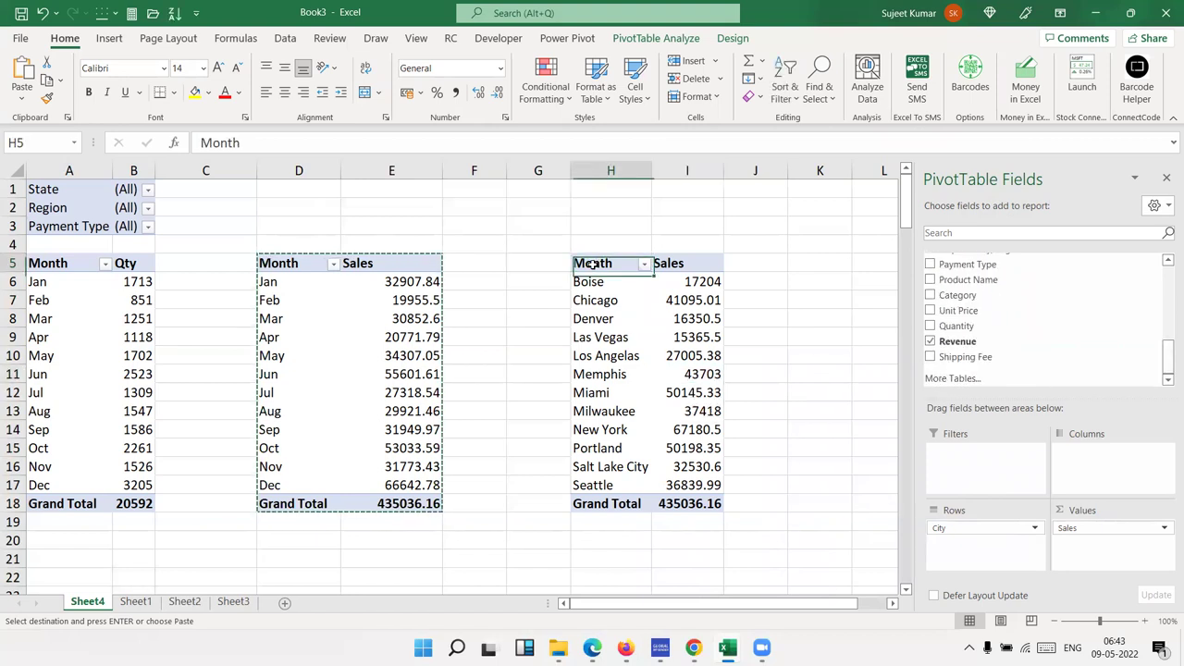
left_click_drag(593, 264, 687, 505)
key("ctrl+c")
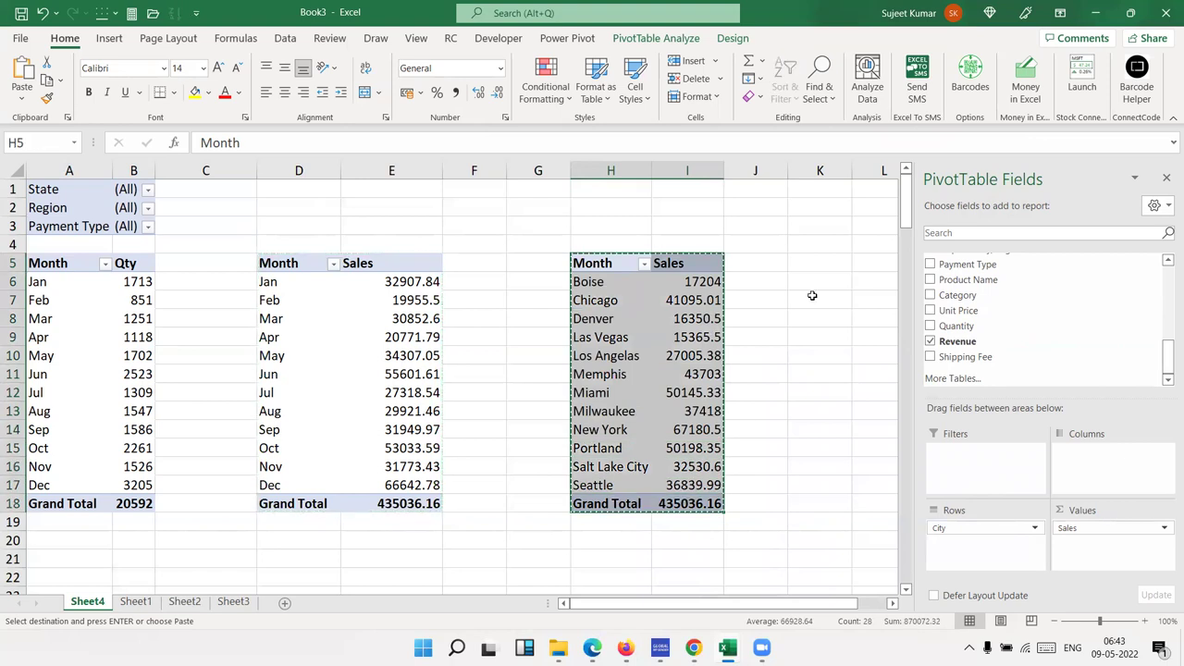
left_click(842, 264)
key("ctrl+v")
Step: Swap City for Quantity in the new pivot's Rows
left_click_drag(812, 299, 877, 301)
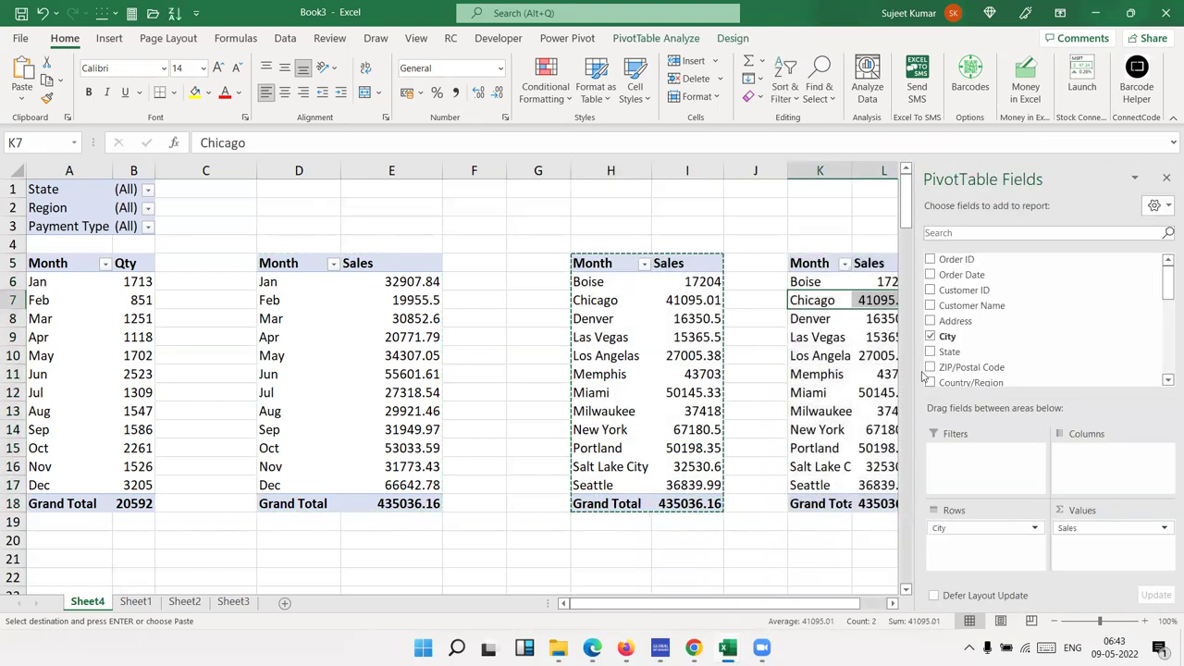
left_click_drag(981, 528, 1031, 333)
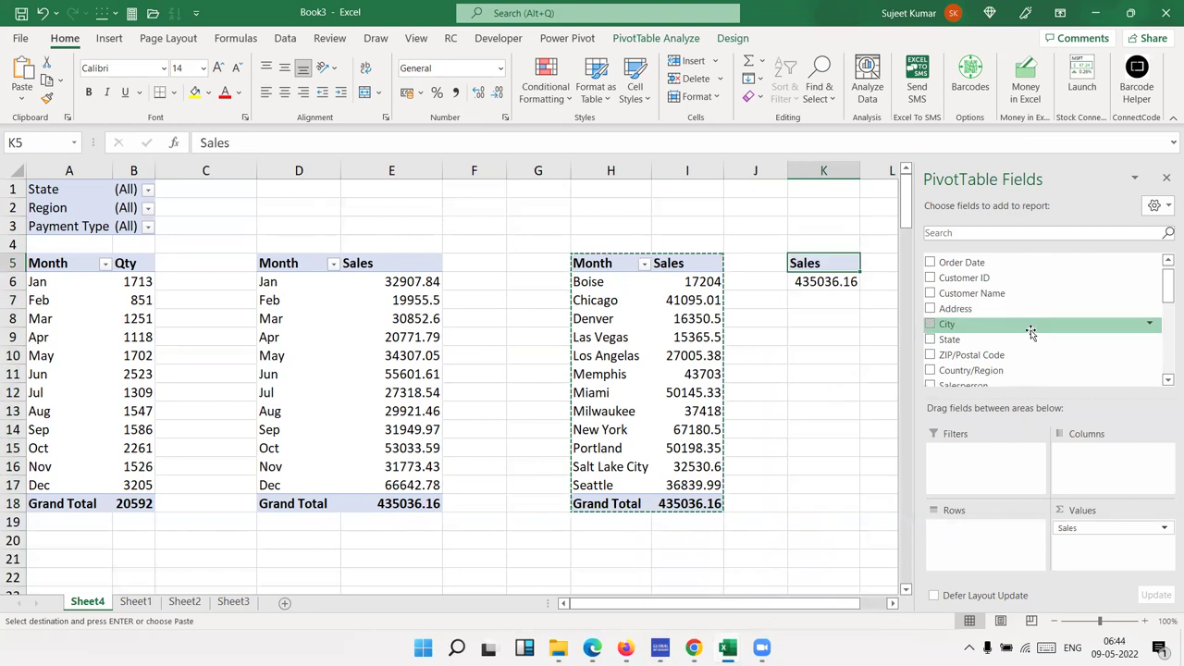
scroll(1030, 331, "down", 5)
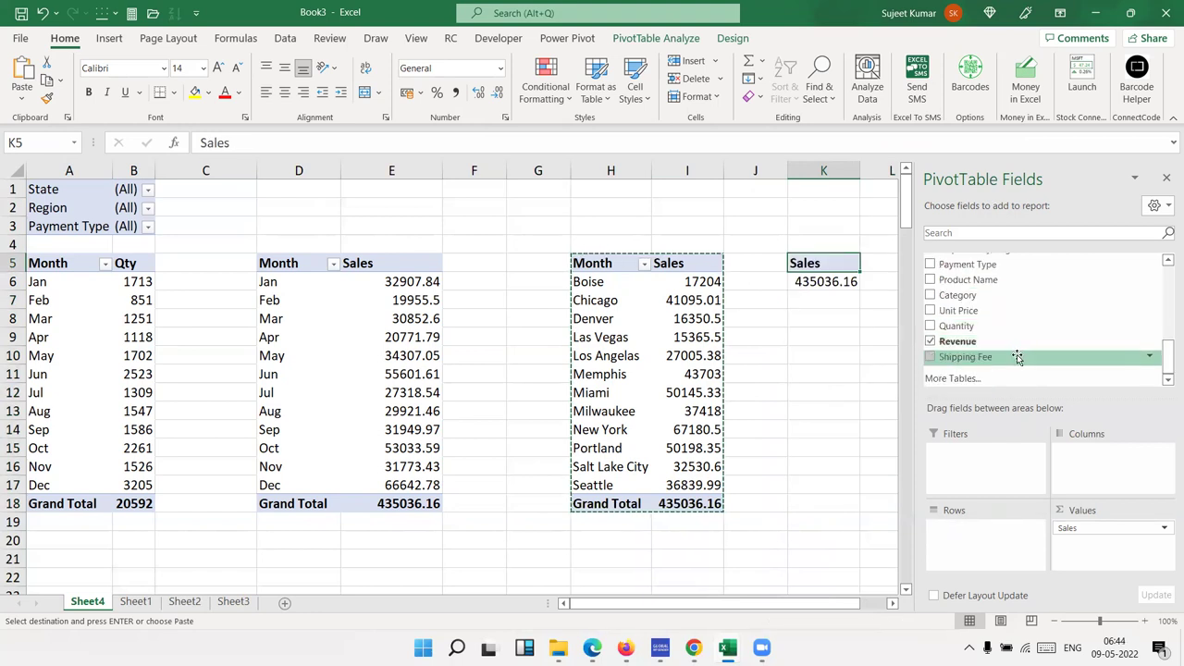
left_click_drag(1002, 327, 990, 542)
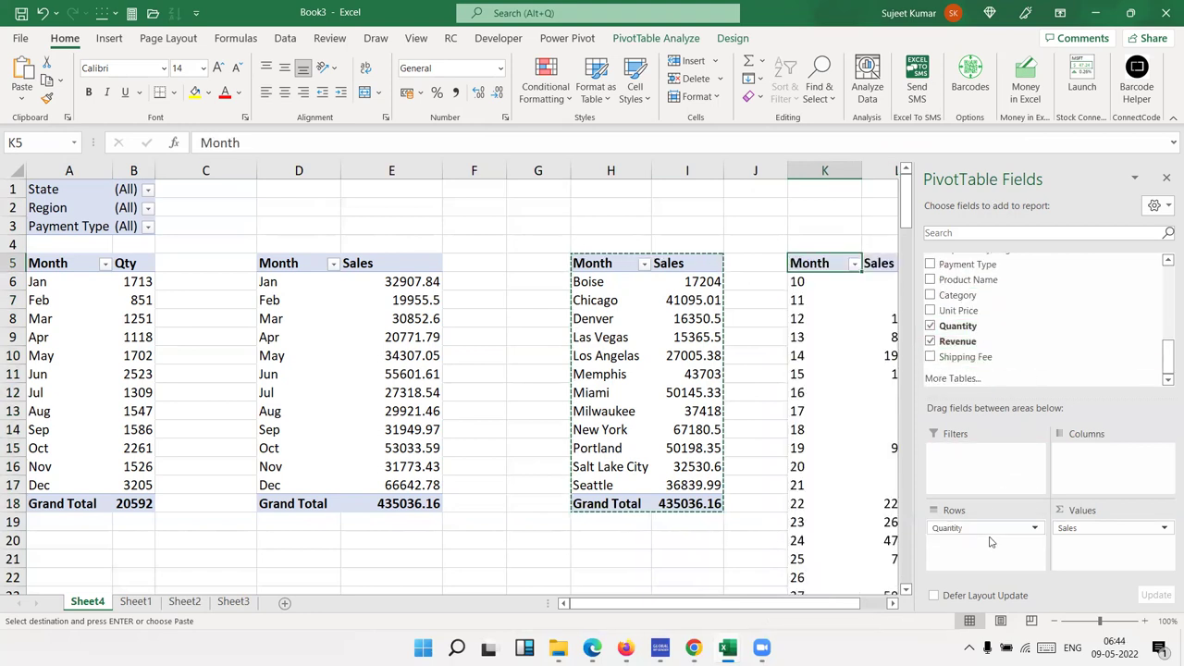
Step: Group the quantity labels from 10 to 100 in steps of 10
left_click(781, 362)
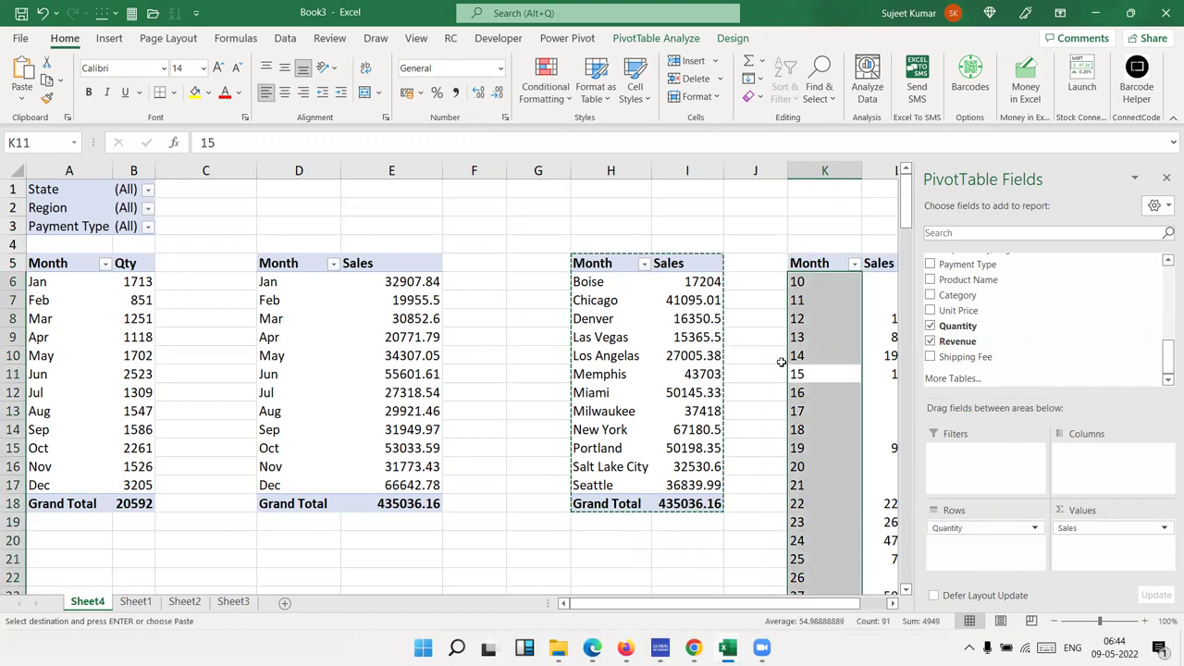
left_click(816, 356)
right_click(817, 356)
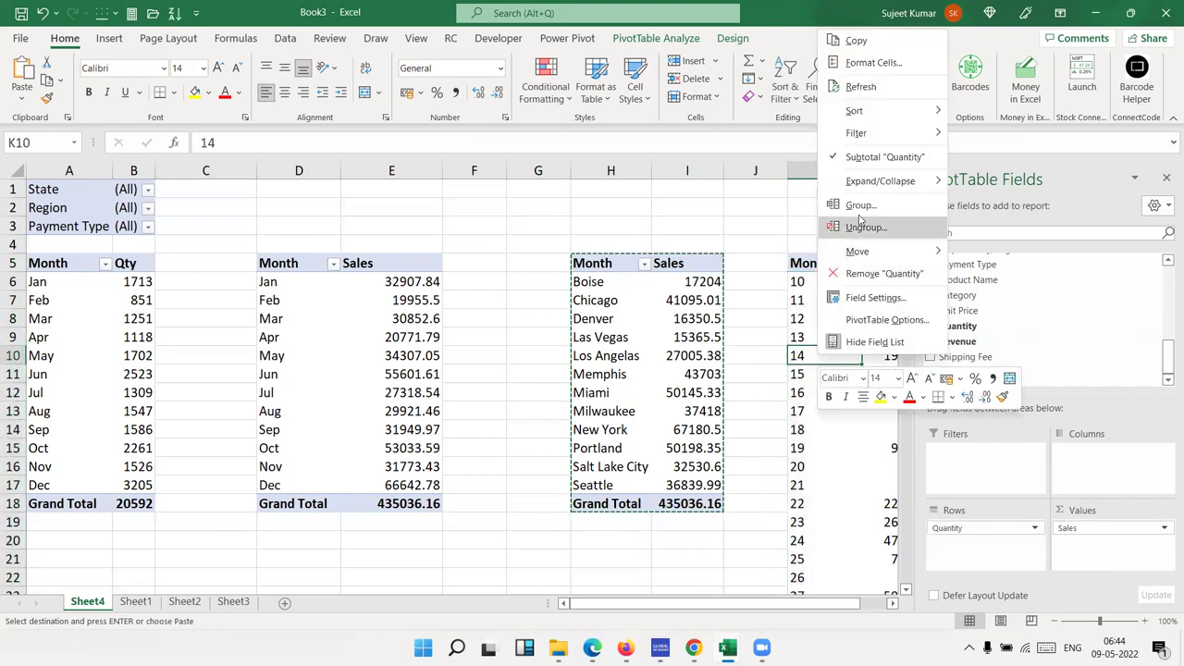
left_click(860, 205)
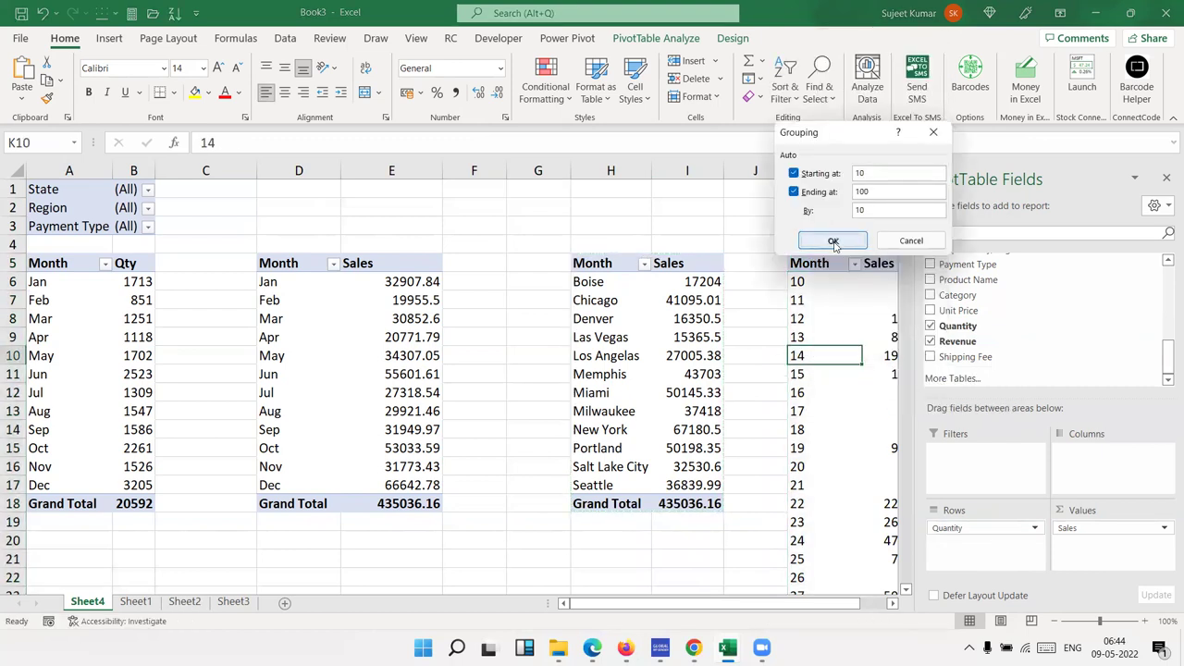
left_click(835, 242)
left_click(800, 505)
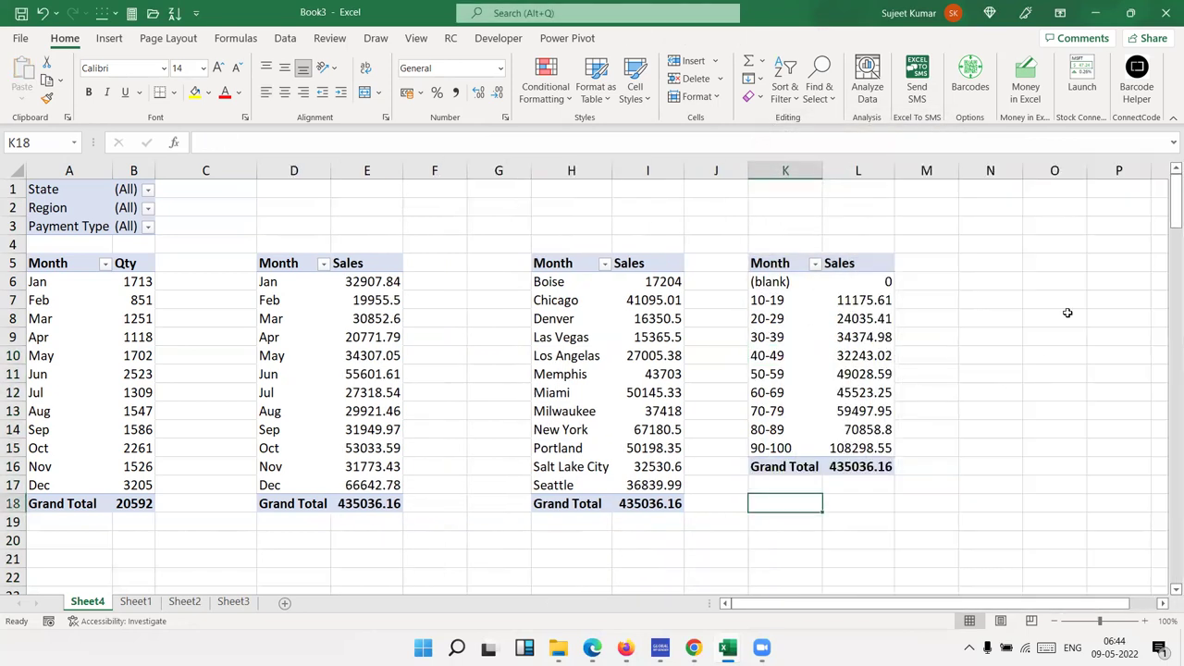
Step: Filter the (blank) entry out of the quantity pivot's row labels
left_click(770, 281)
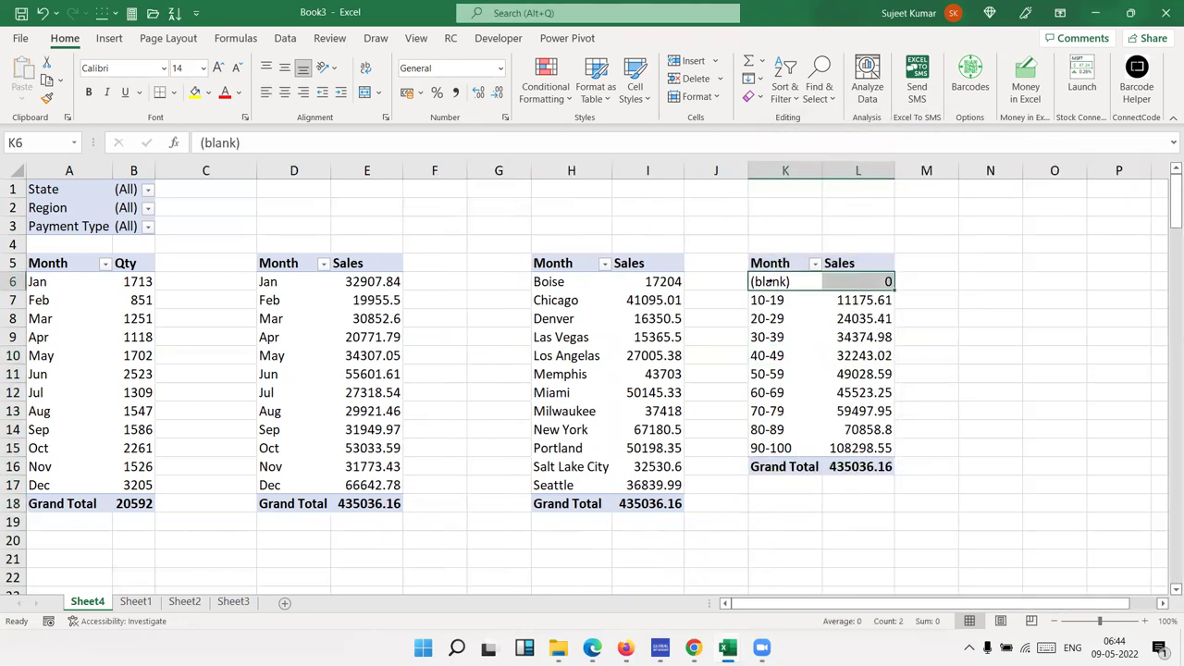
left_click(813, 265)
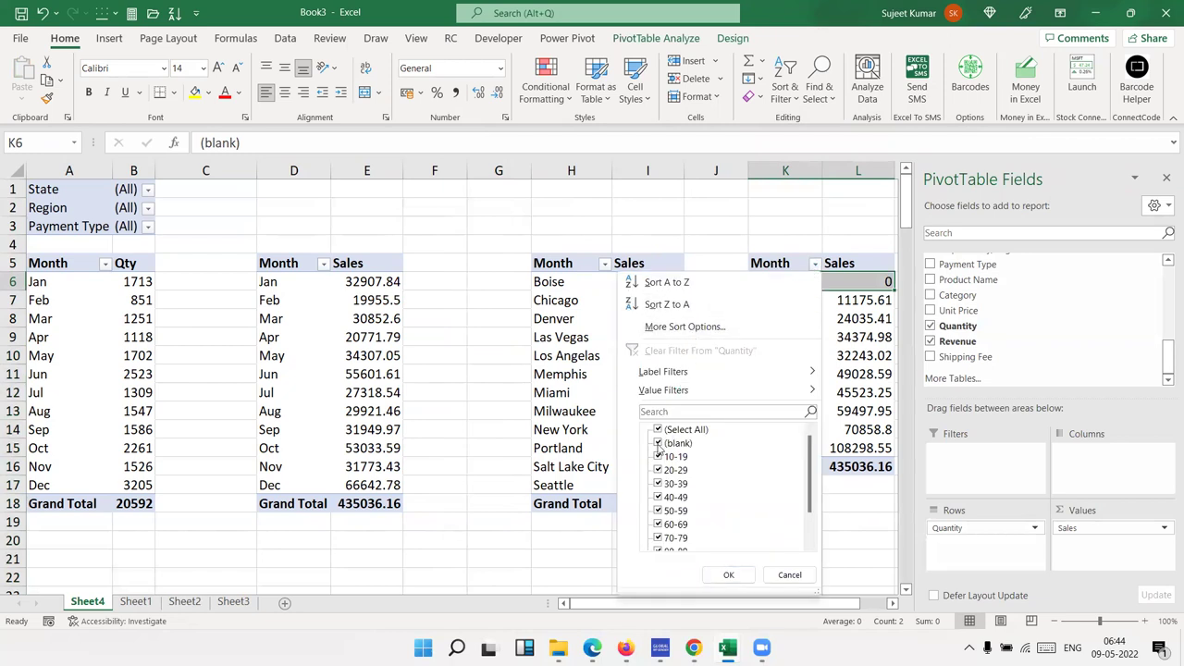
left_click(658, 444)
left_click(728, 575)
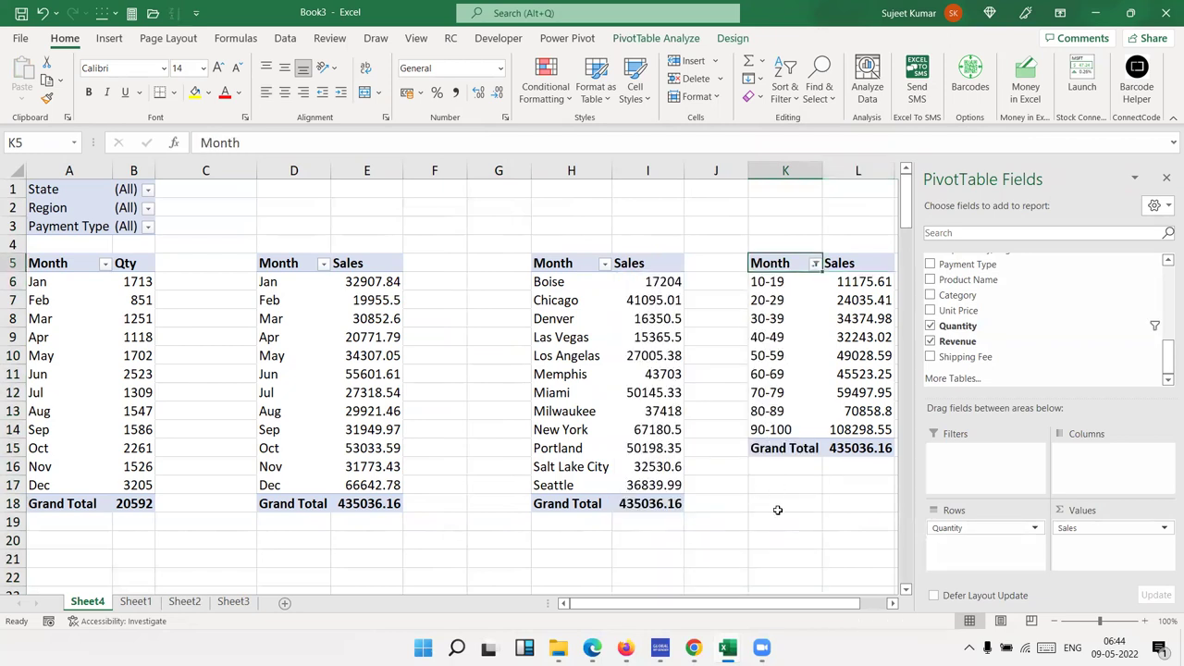
left_click(778, 508)
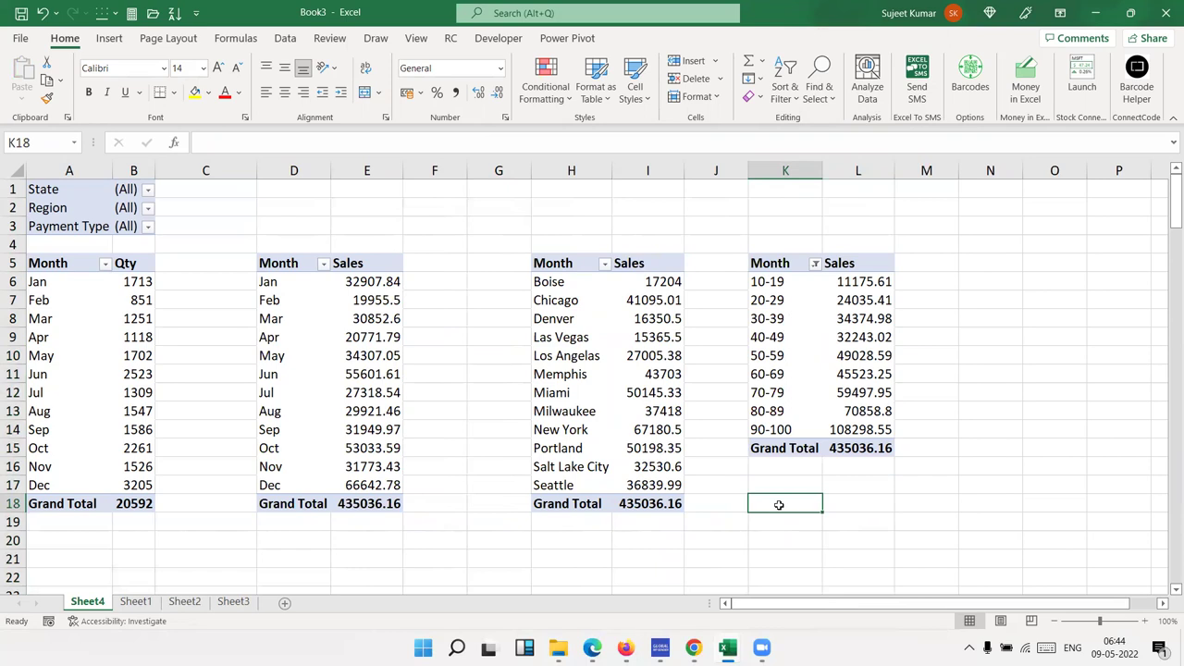
mouse_move(75, 378)
left_mouse_down()
mouse_move(804, 357)
mouse_move(688, 375)
left_mouse_up()
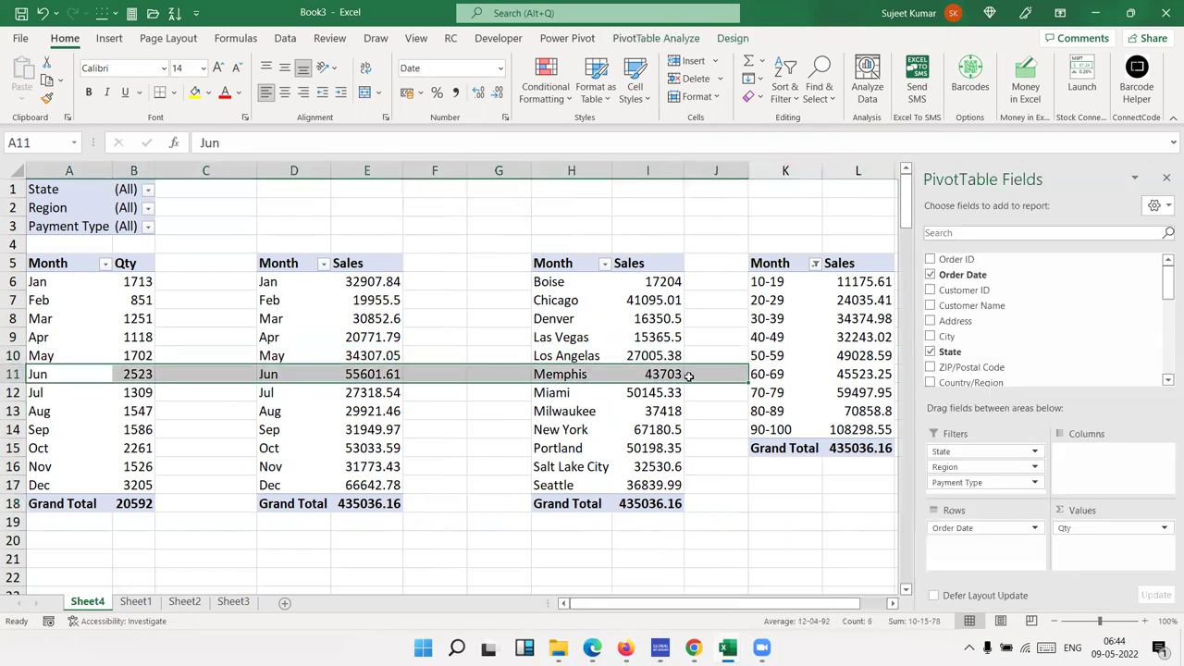
mouse_move(381, 426)
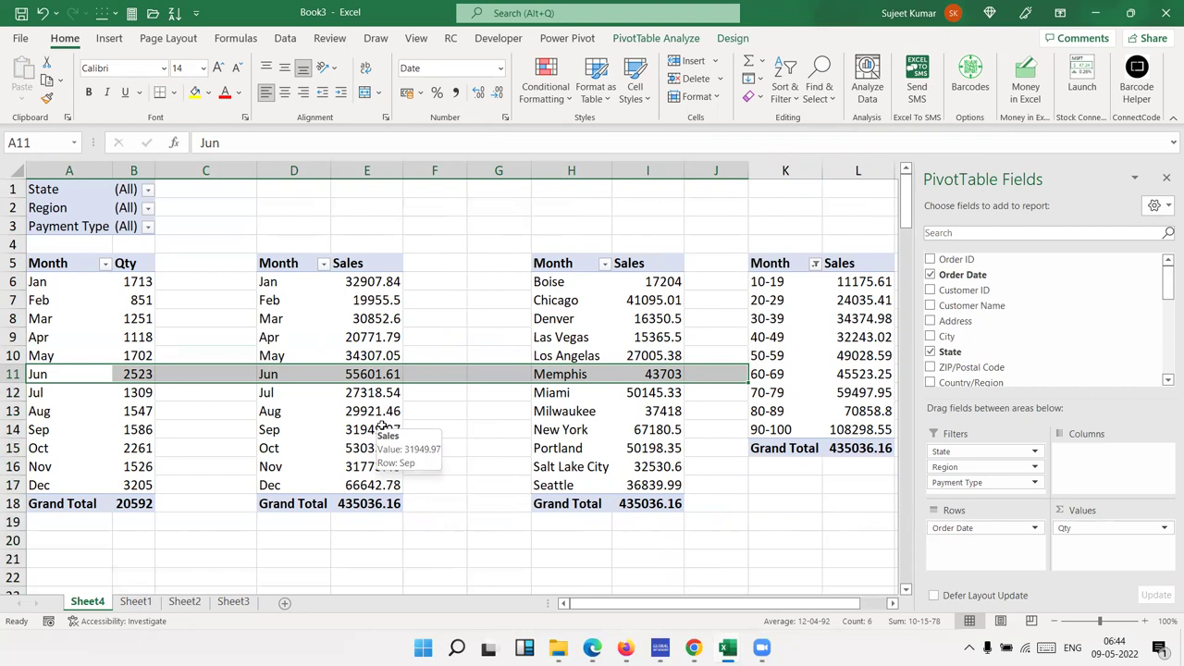
left_click(257, 335)
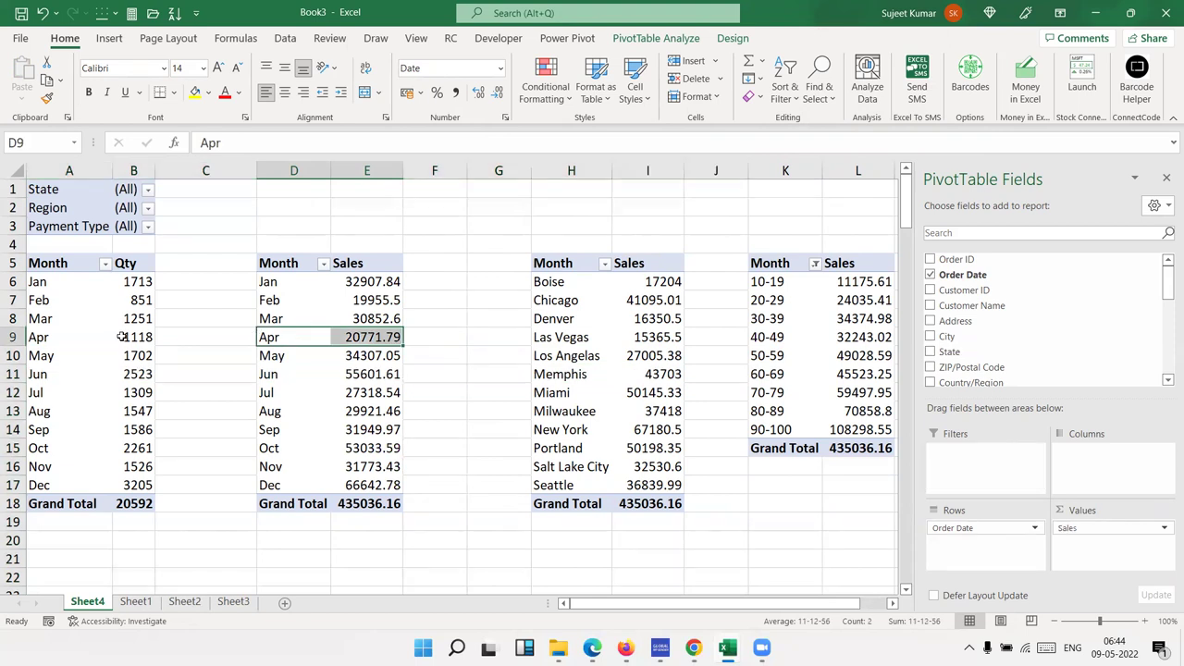
left_click(122, 336)
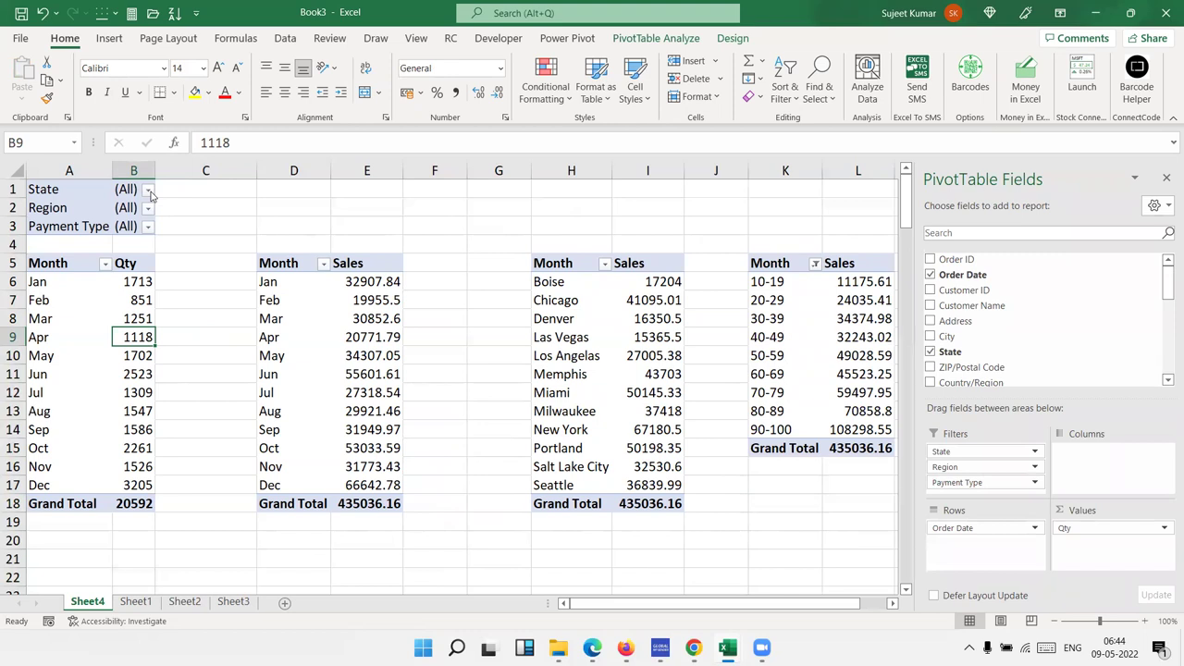
mouse_move(145, 280)
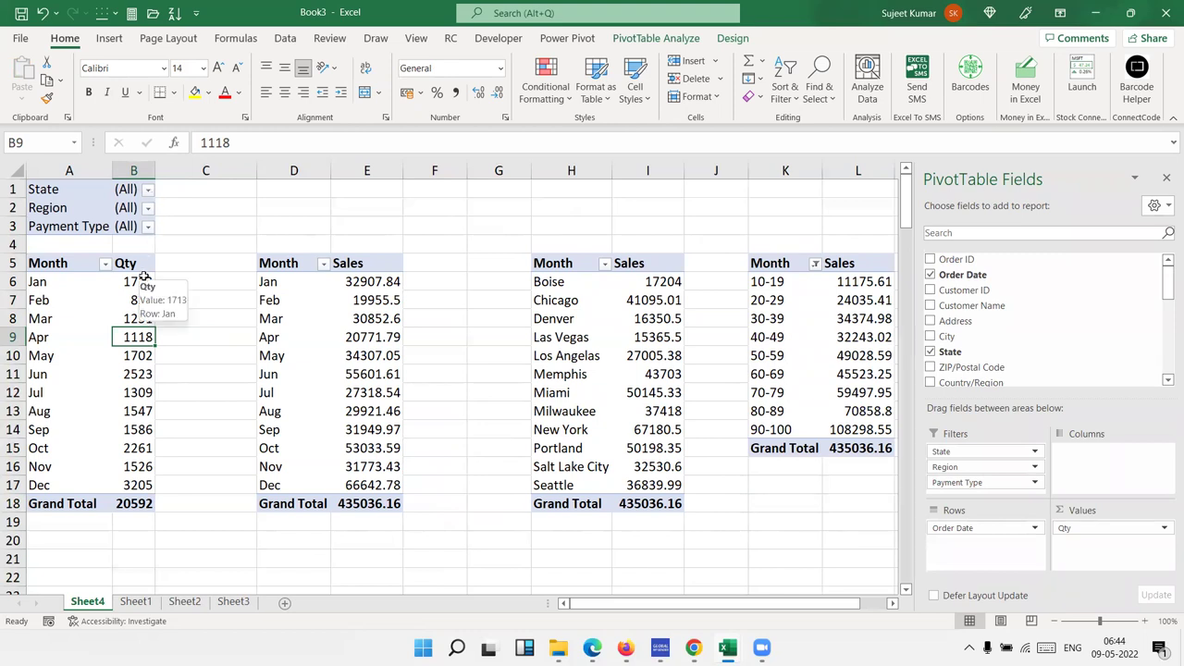
left_click(148, 208)
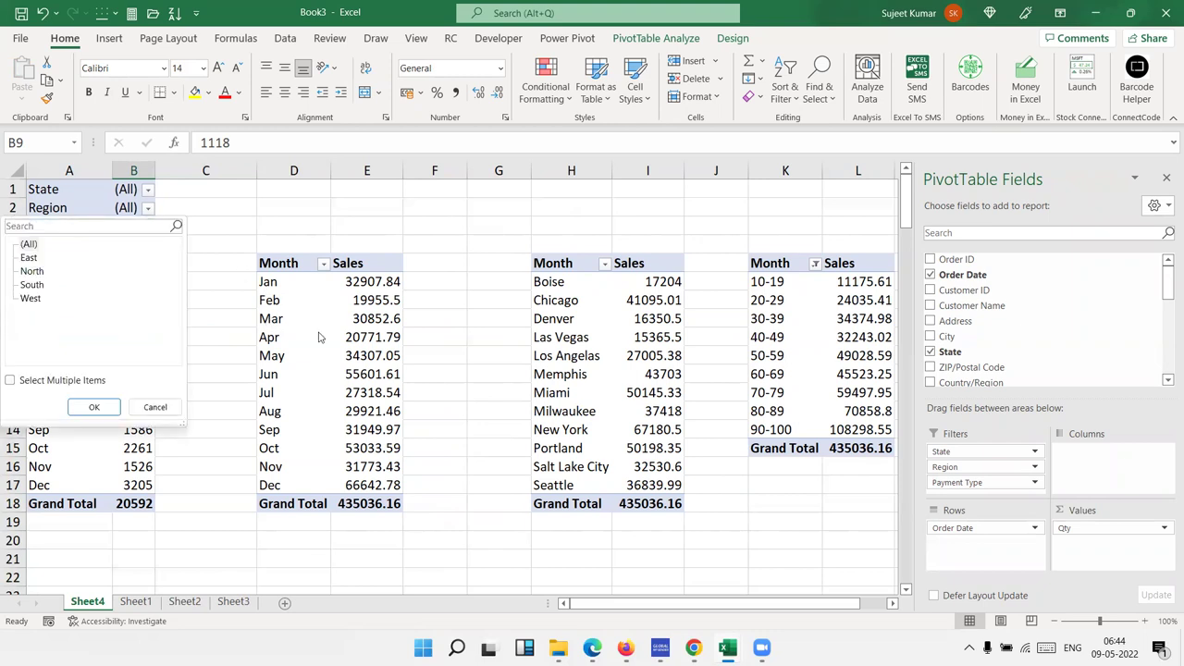
key("Escape")
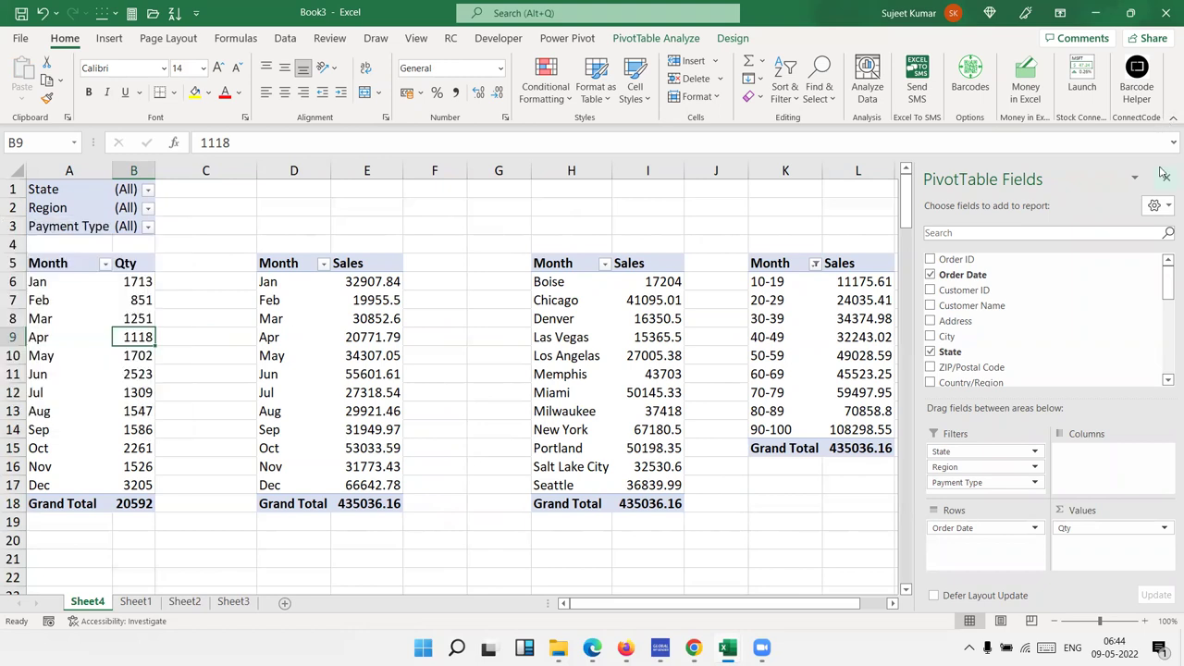
left_click(1165, 176)
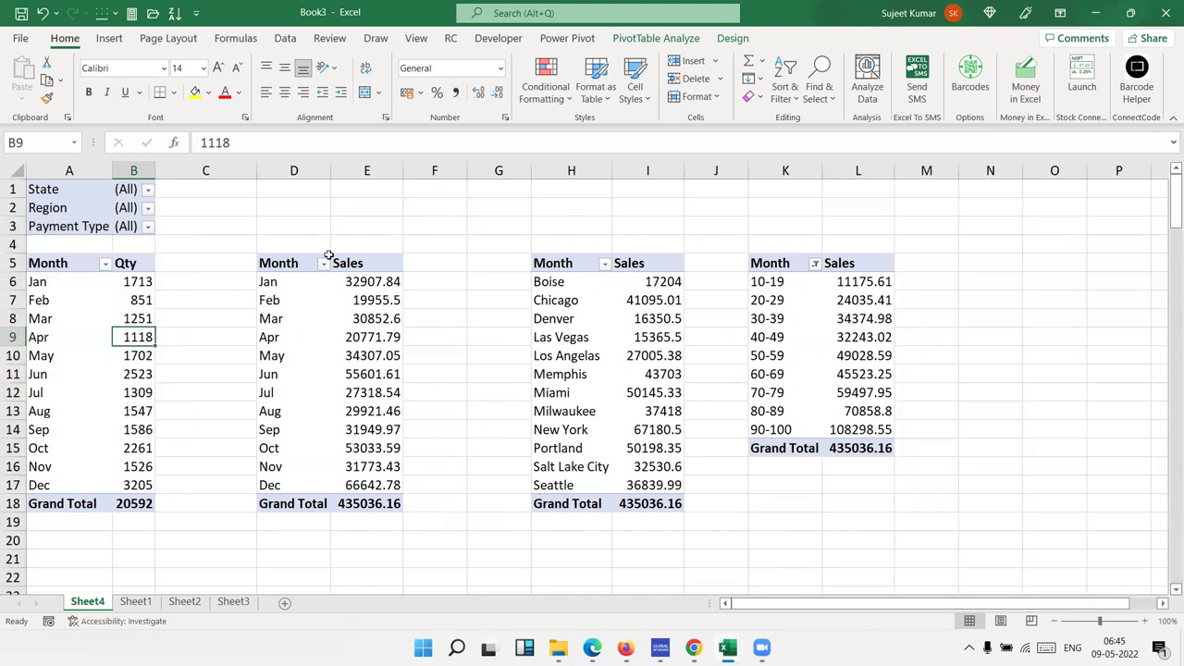
left_click(149, 209)
left_click(29, 259)
left_click(93, 407)
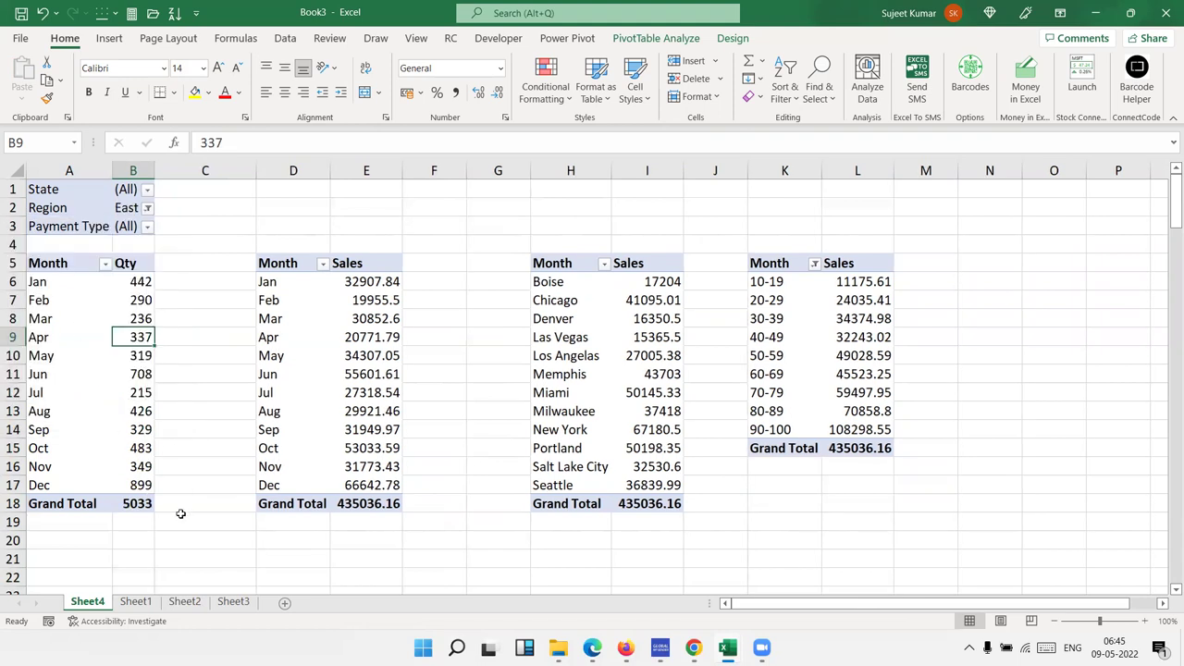
left_click_drag(180, 513, 48, 274)
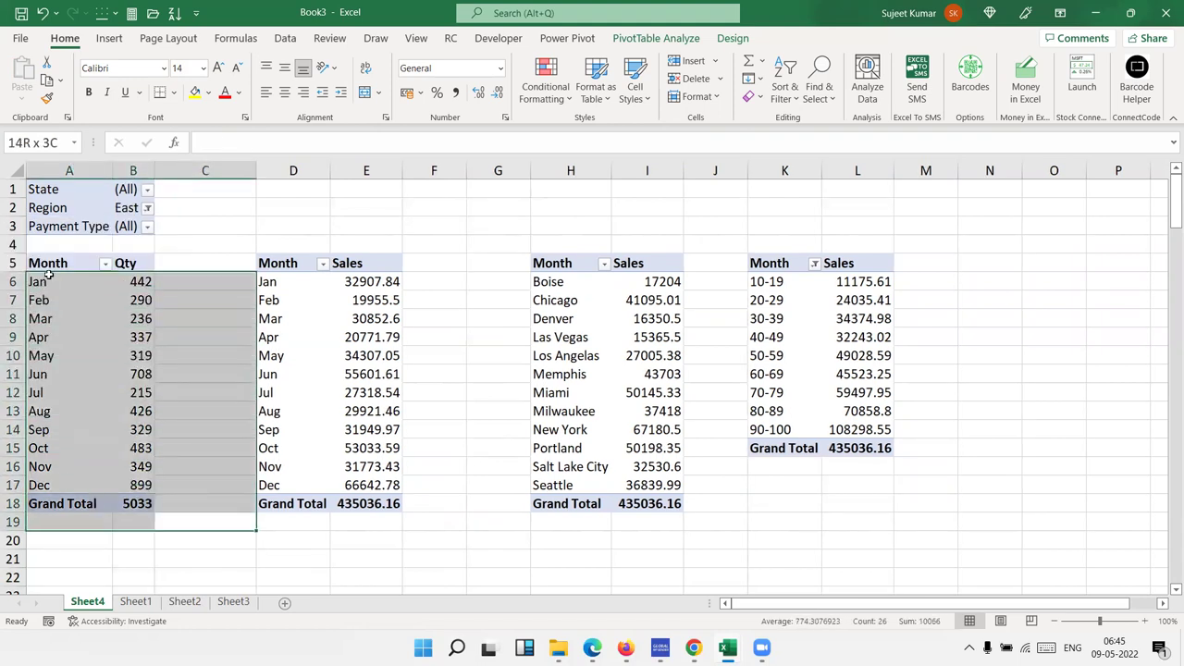
left_click_drag(395, 392, 779, 372)
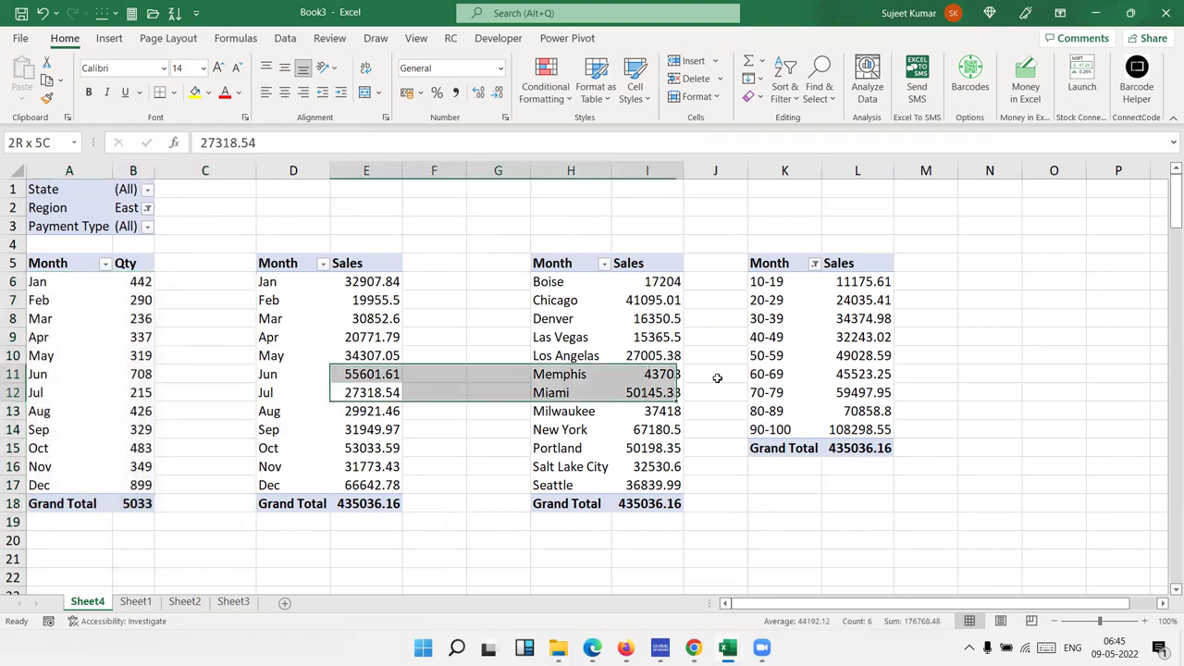
left_click(148, 208)
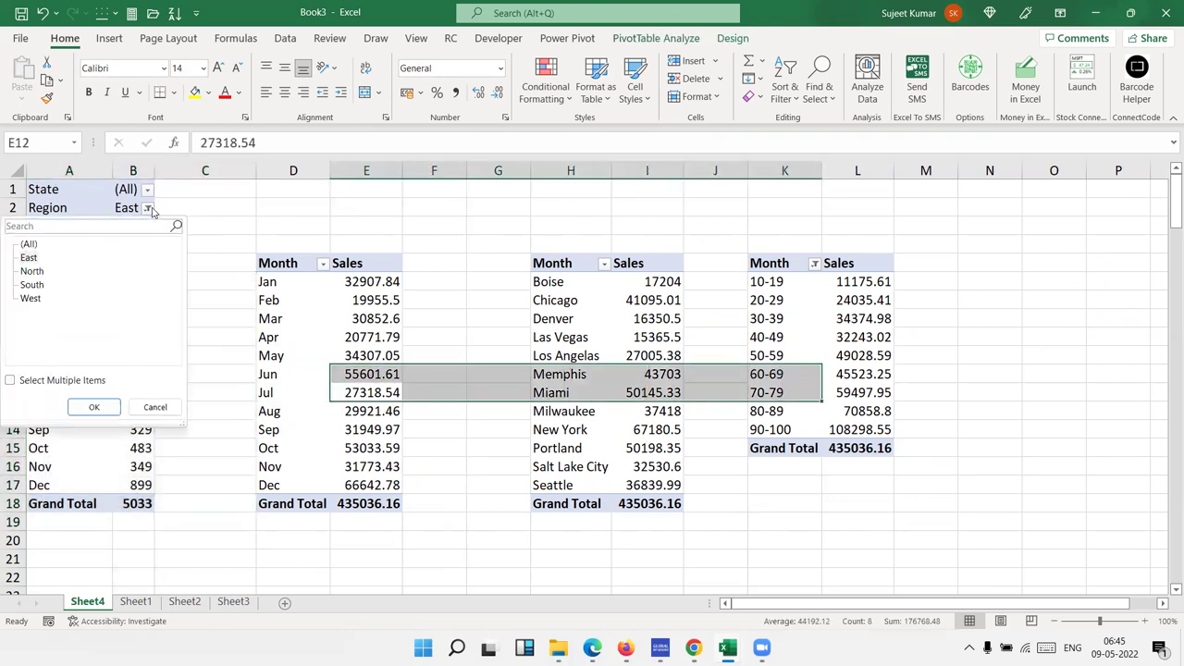
left_click(29, 245)
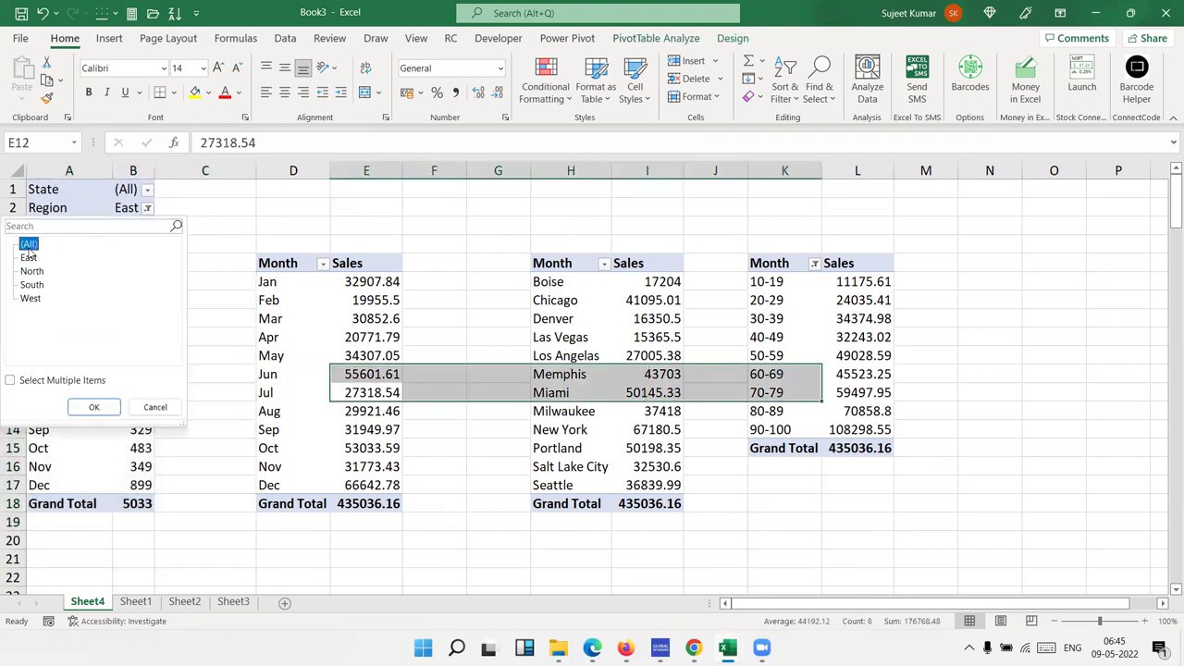
left_click(94, 407)
left_click(118, 371)
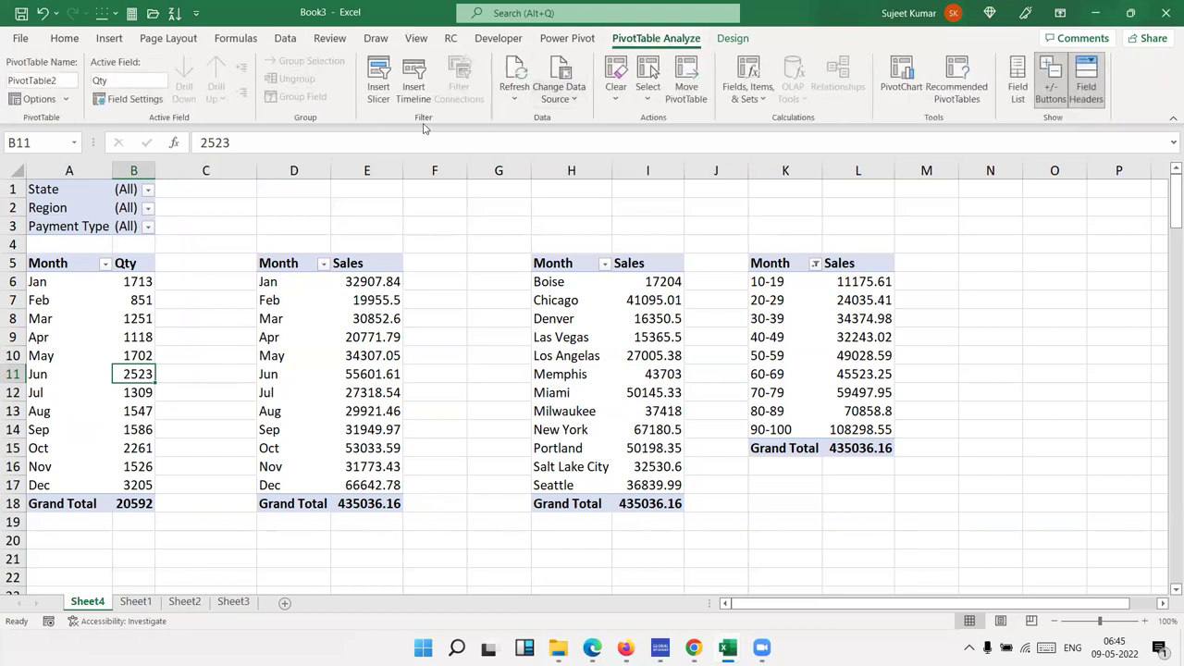
Step: Insert slicers for the State, Region and Payment Type fields of the pivot
left_click(414, 92)
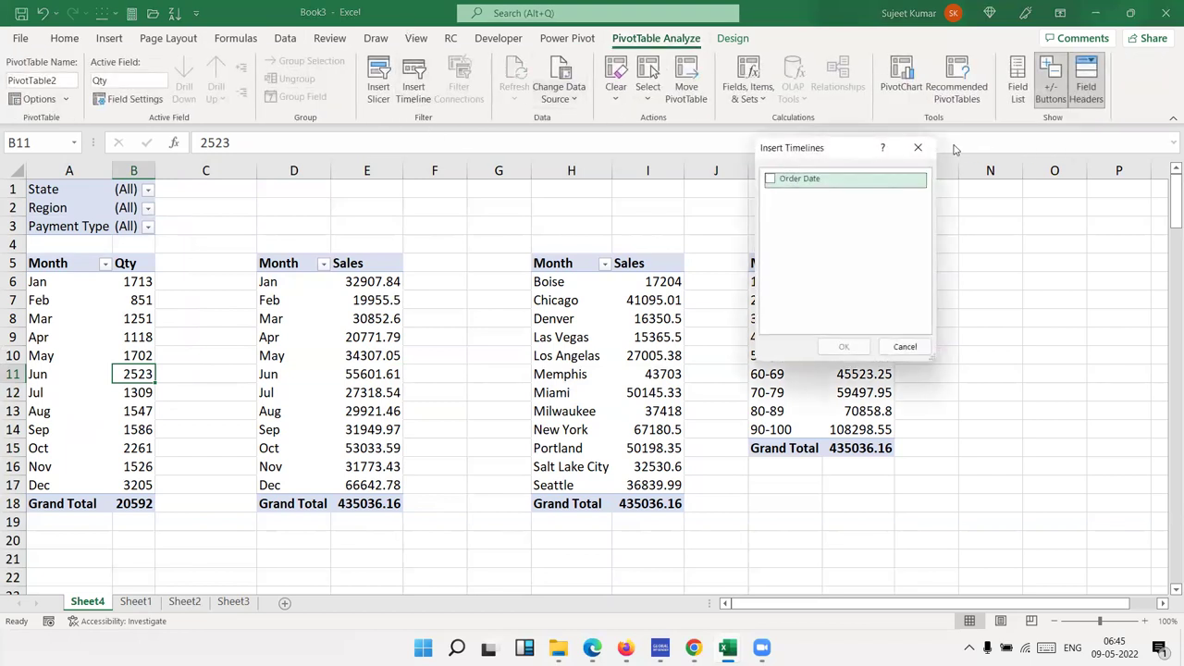
left_click(918, 147)
left_click(378, 88)
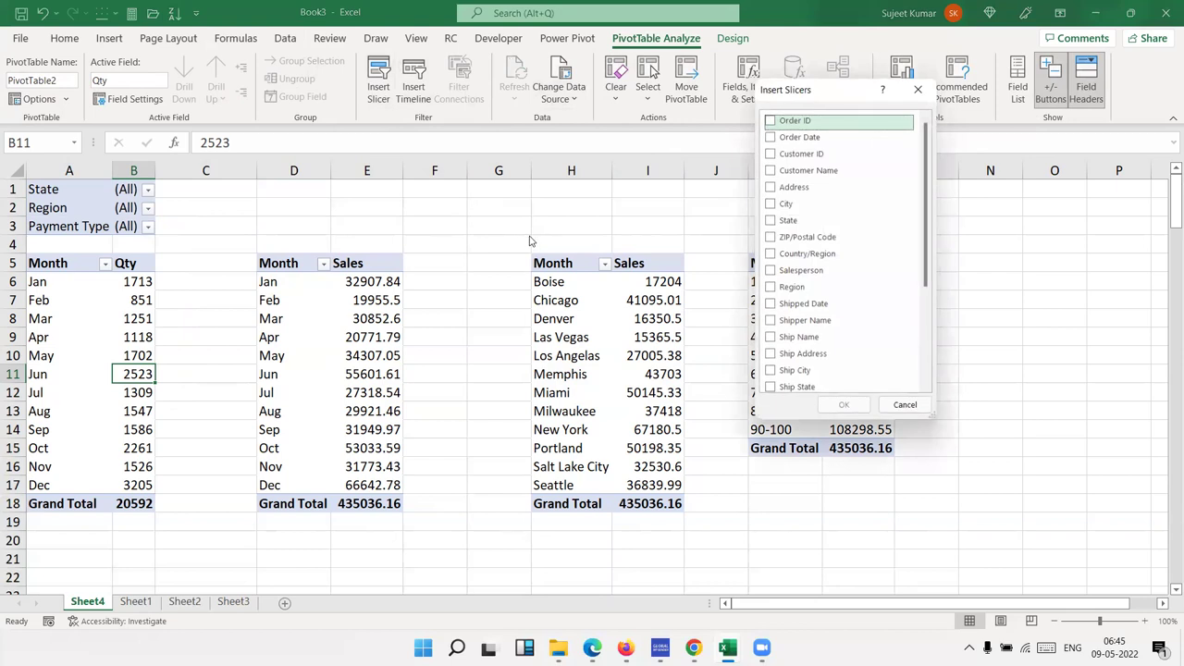
left_click_drag(788, 96, 454, 126)
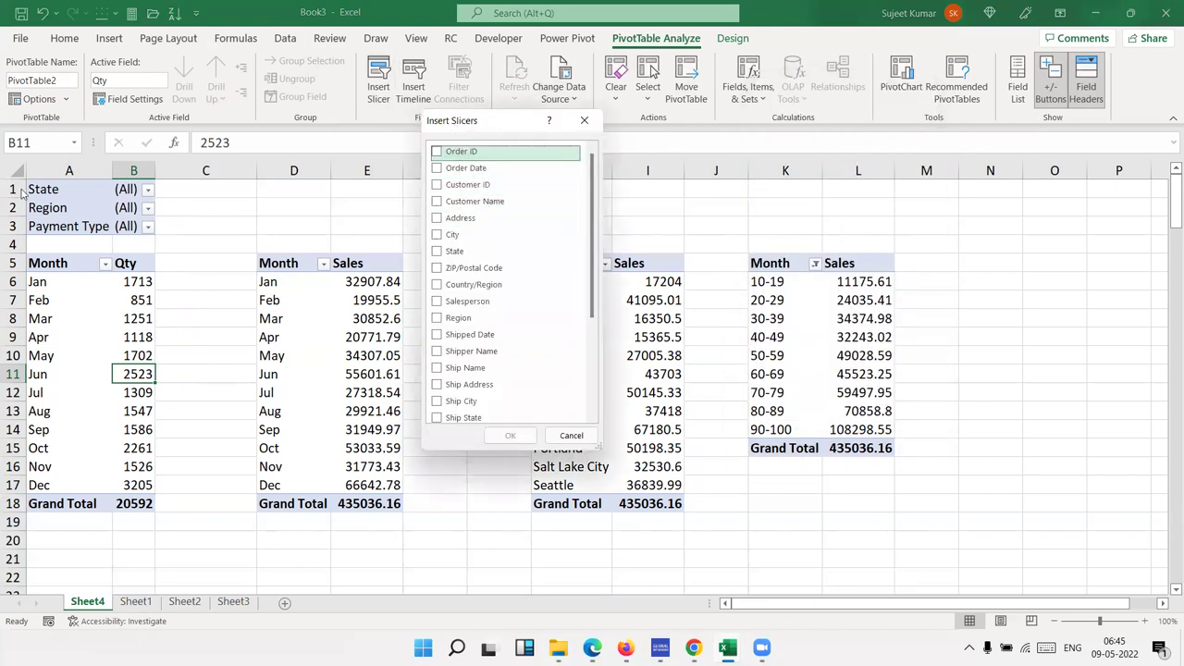
left_click(439, 254)
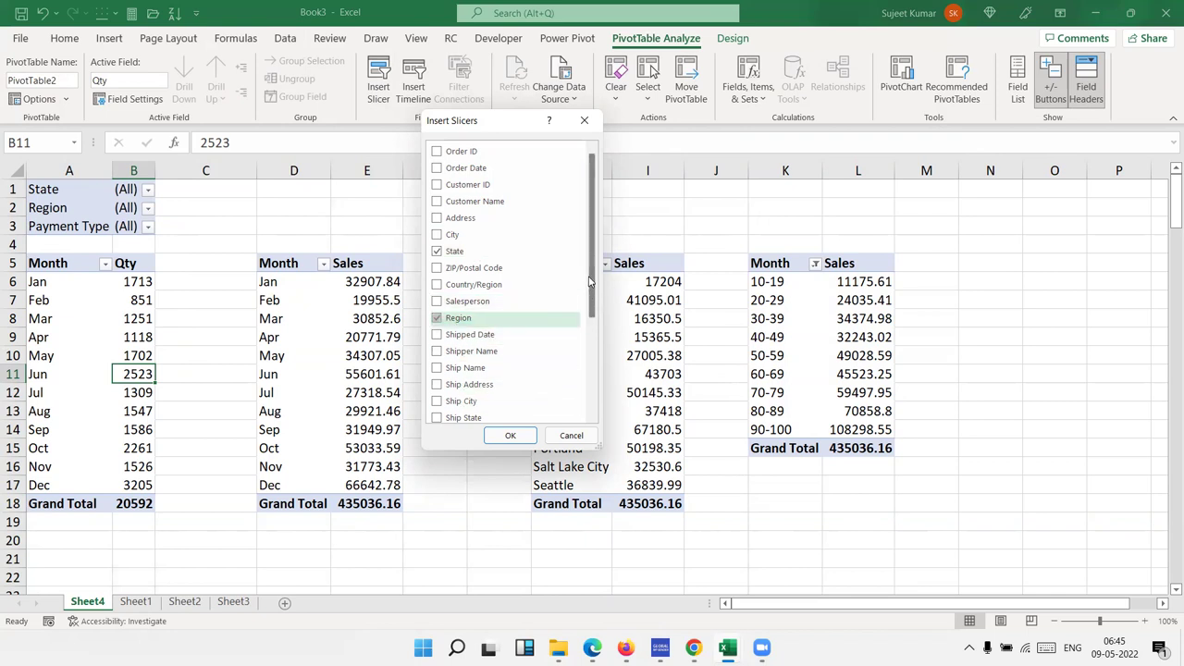
left_click_drag(591, 281, 603, 387)
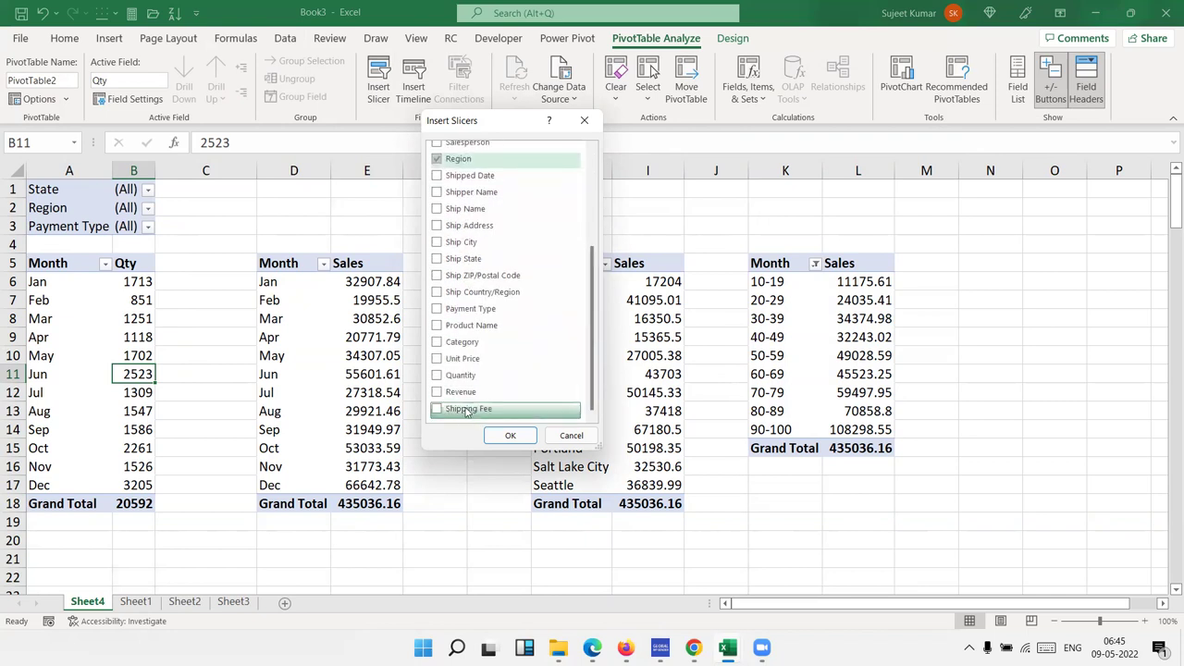
left_click(448, 310)
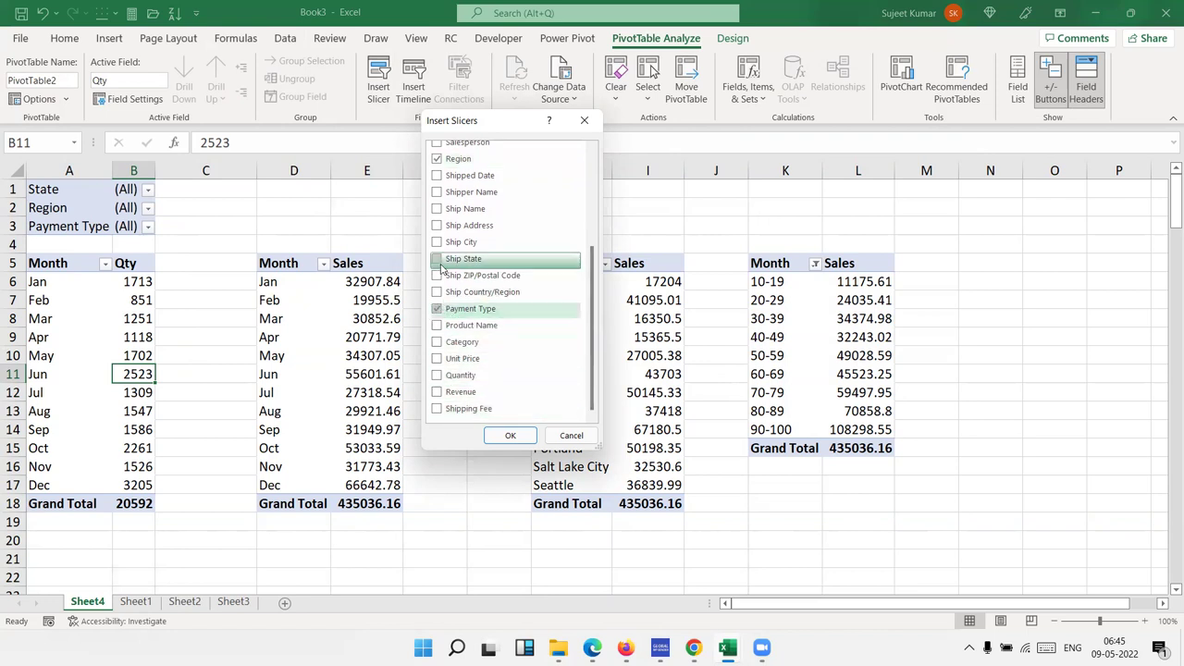
left_click(510, 436)
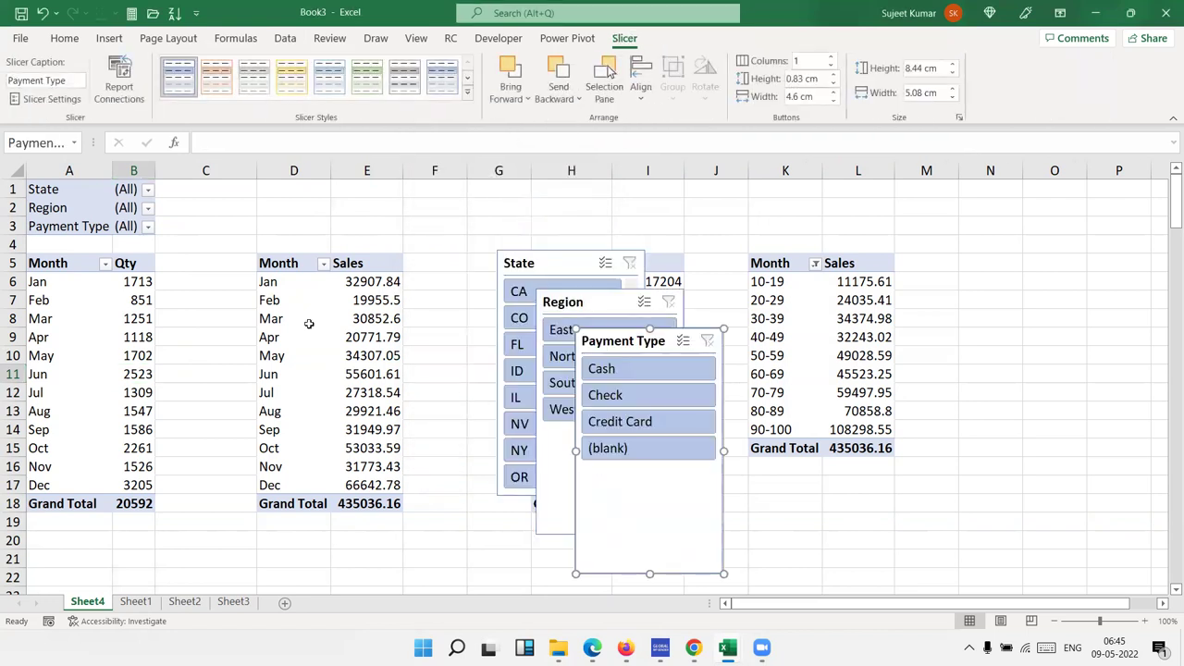
Step: Move the State slicer right of the tables and shrink Payment Type beside it
mouse_move(570, 264)
left_mouse_down()
mouse_move(876, 236)
mouse_move(980, 196)
left_mouse_up()
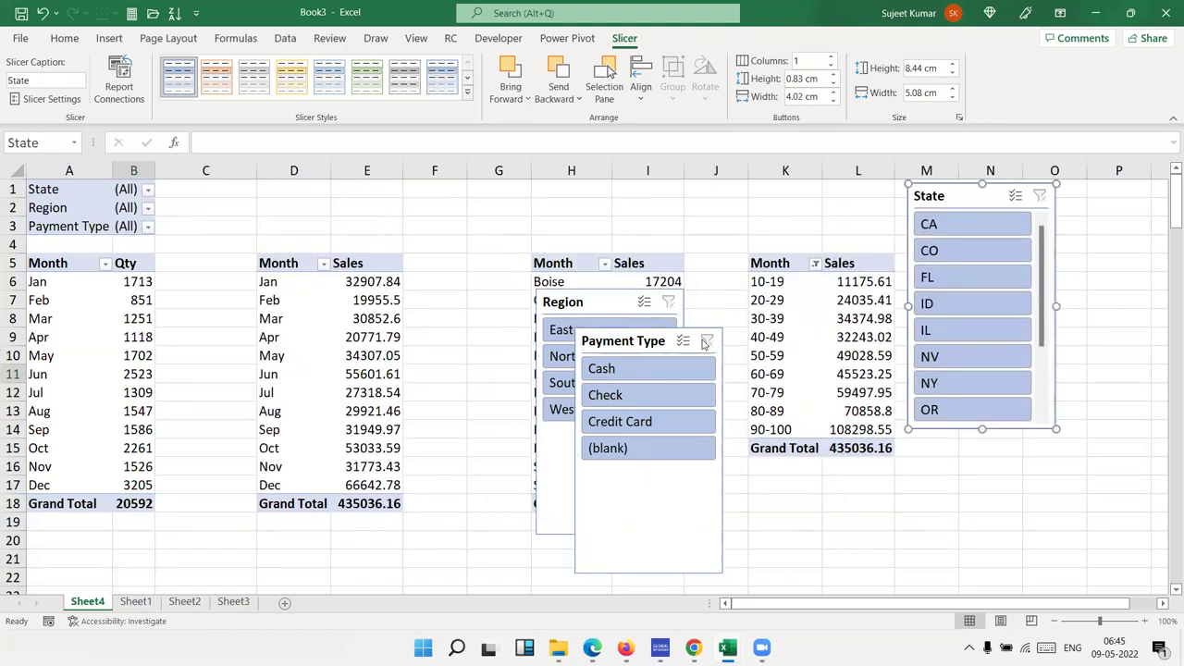
left_click_drag(640, 345, 744, 386)
left_click_drag(602, 355, 1076, 301)
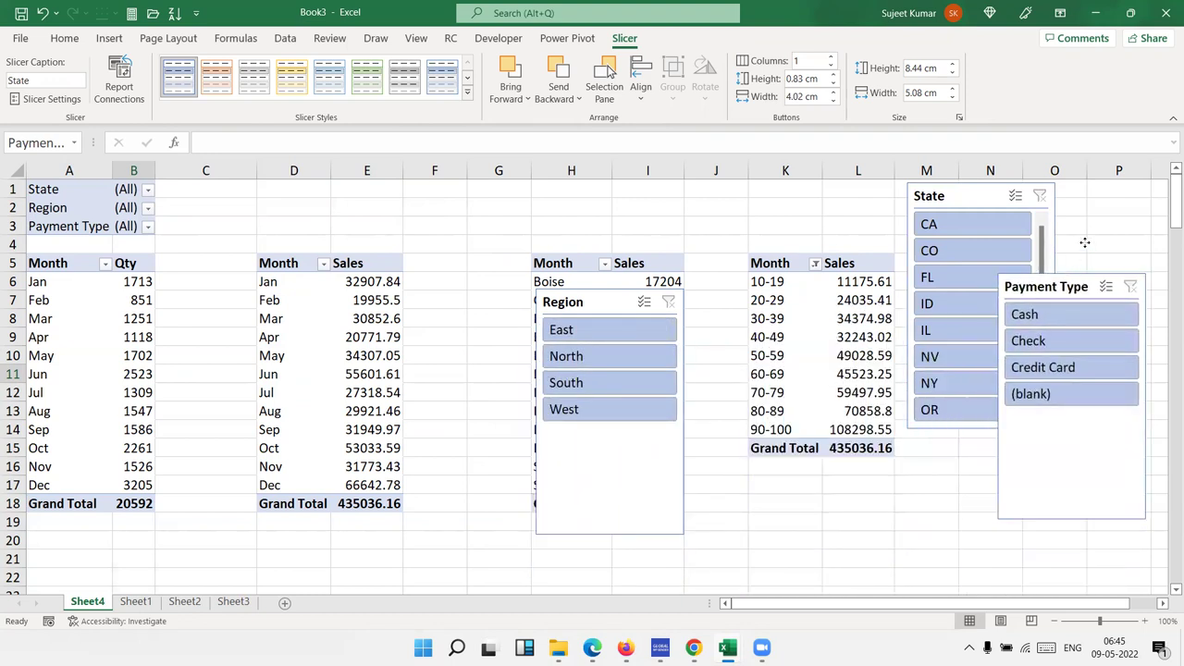
left_click_drag(1085, 242, 1116, 222)
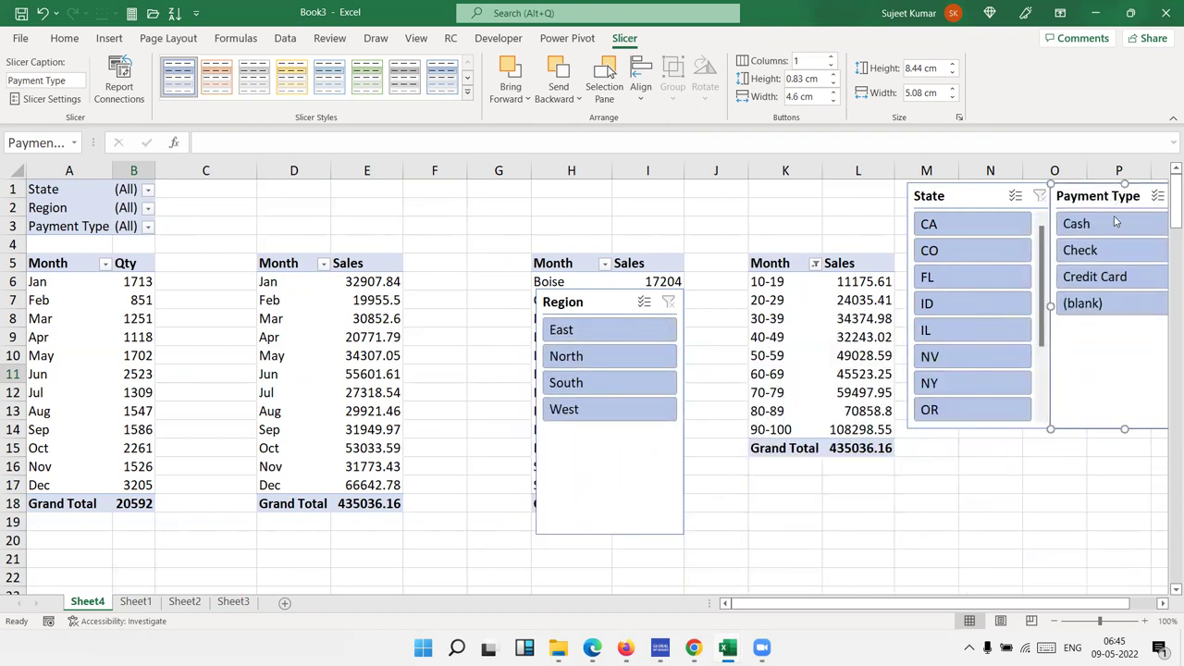
left_click_drag(1051, 305, 1088, 303)
left_click_drag(1116, 198, 1080, 194)
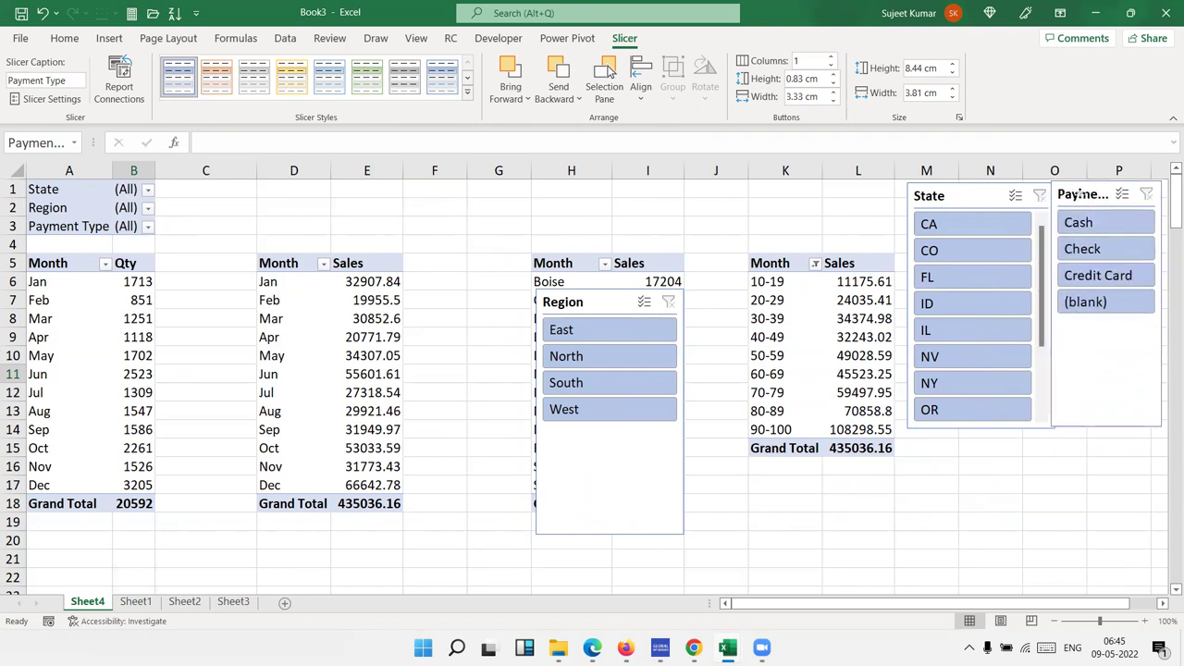
left_click_drag(1108, 426, 1097, 334)
left_click(1095, 377)
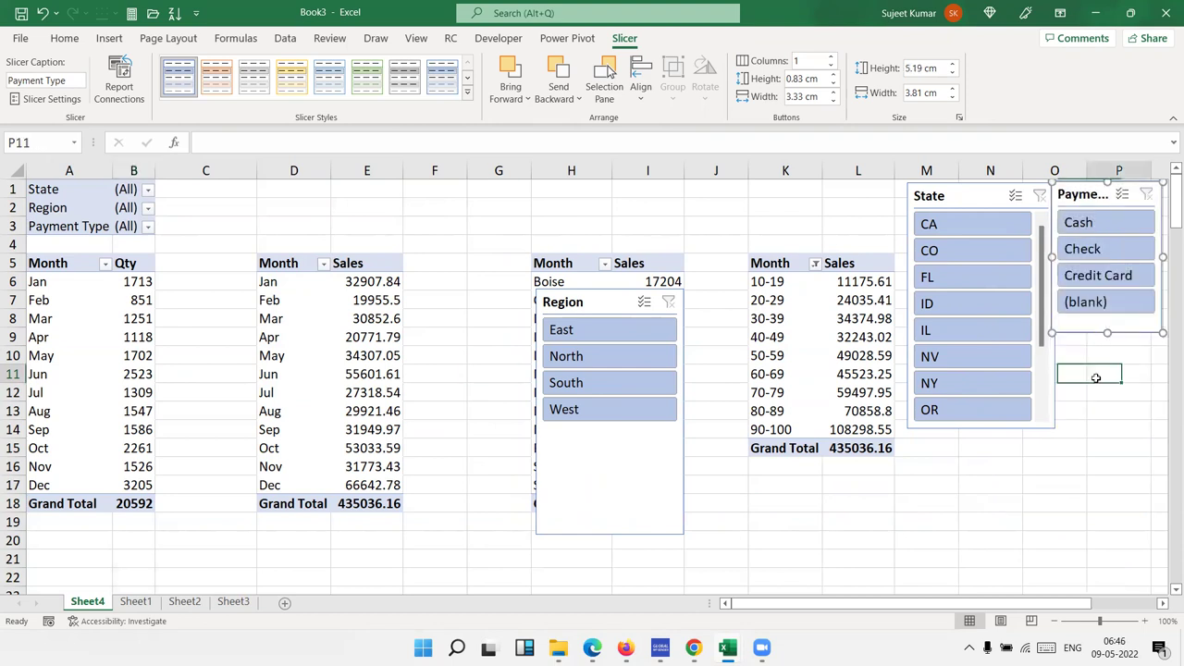
Step: Shrink the Region slicer and place it under the Payment Type slicer
left_click(613, 531)
left_click_drag(611, 534, 605, 433)
left_click_drag(662, 358, 637, 358)
left_click_drag(560, 315, 1078, 351)
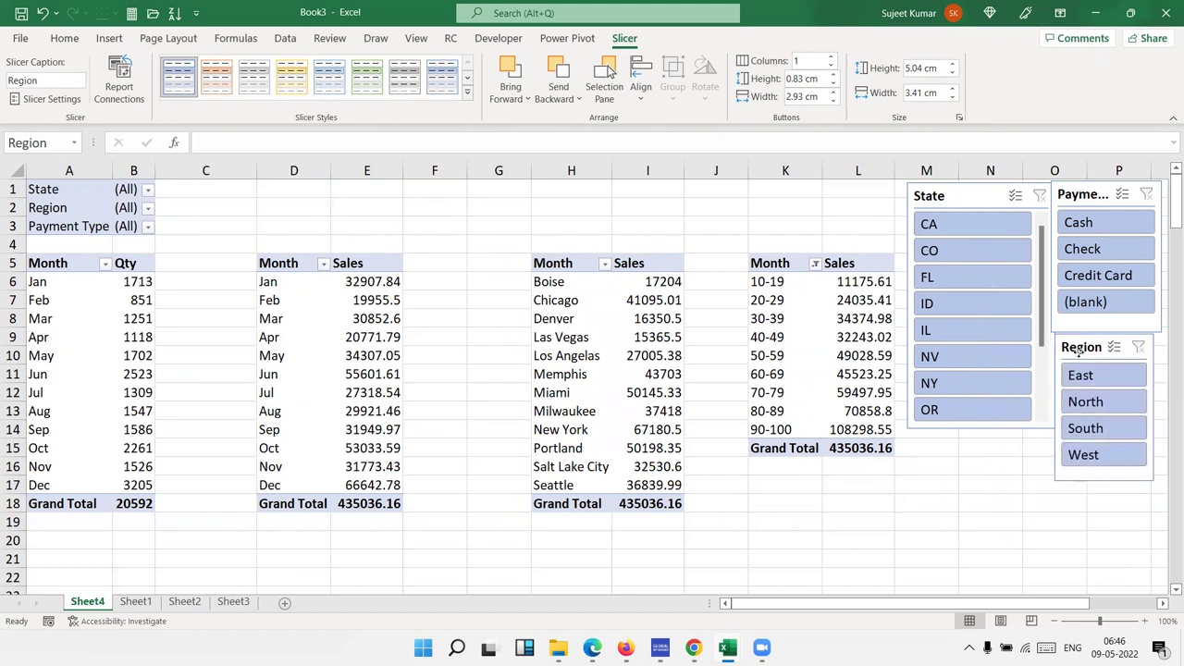
left_click(944, 198)
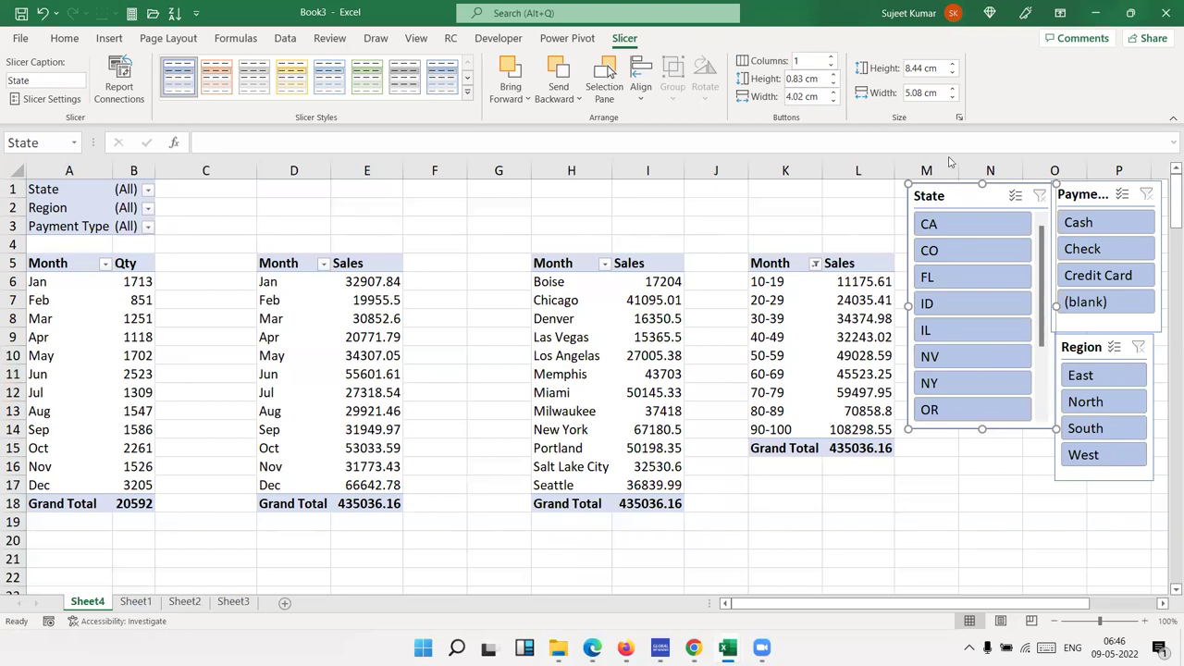
Step: Set the State slicer to 2 columns, test CA and CO, then clear the filter
left_click(830, 56)
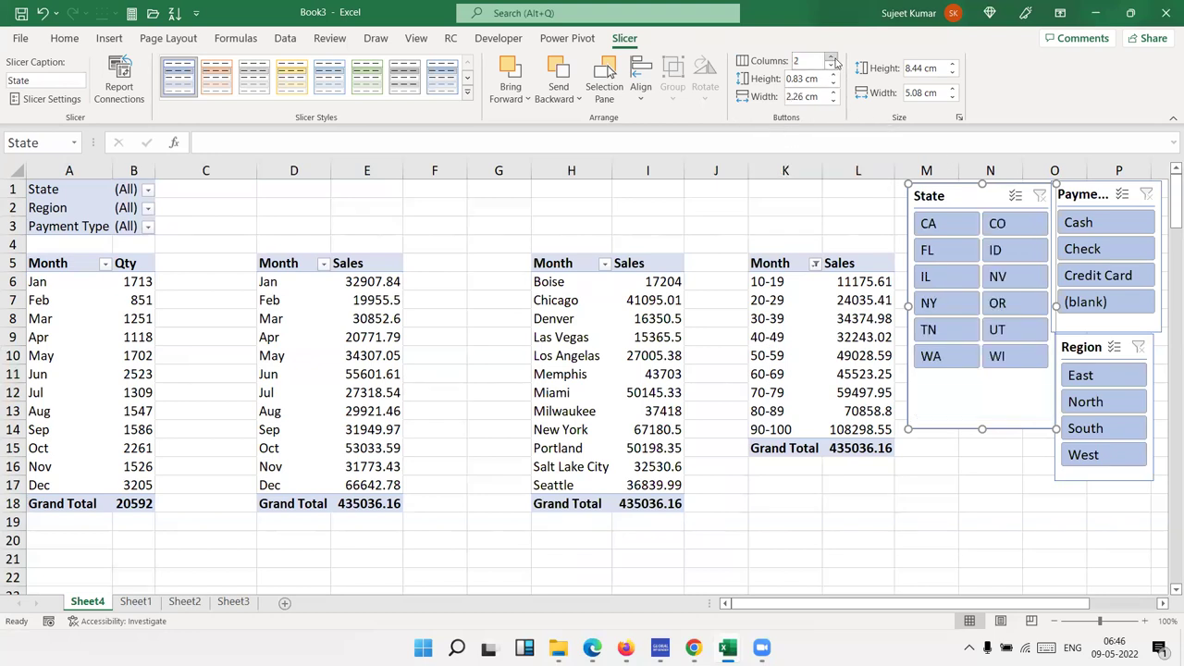
left_click_drag(982, 425, 982, 380)
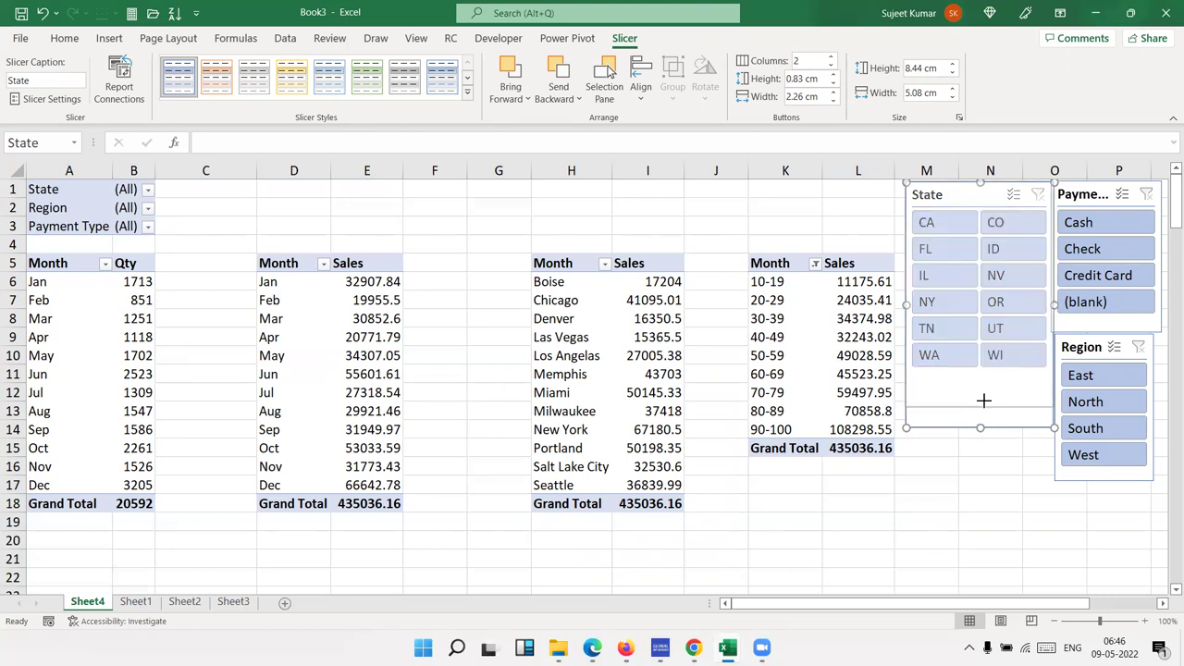
left_click(1007, 450)
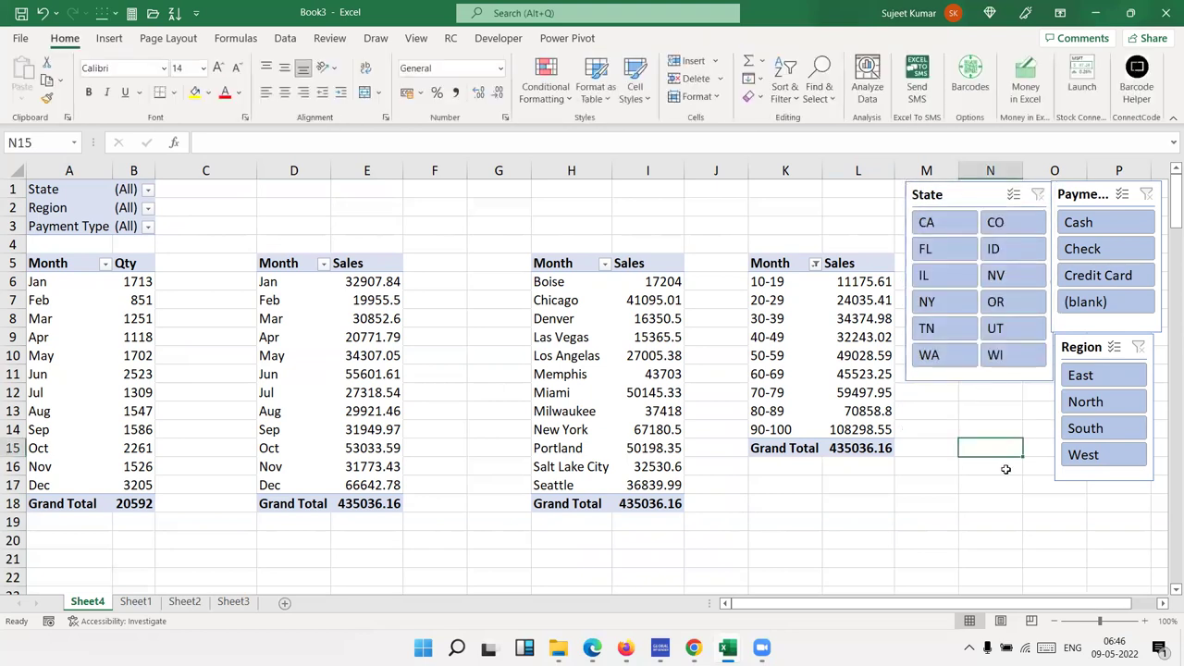
left_click(926, 222)
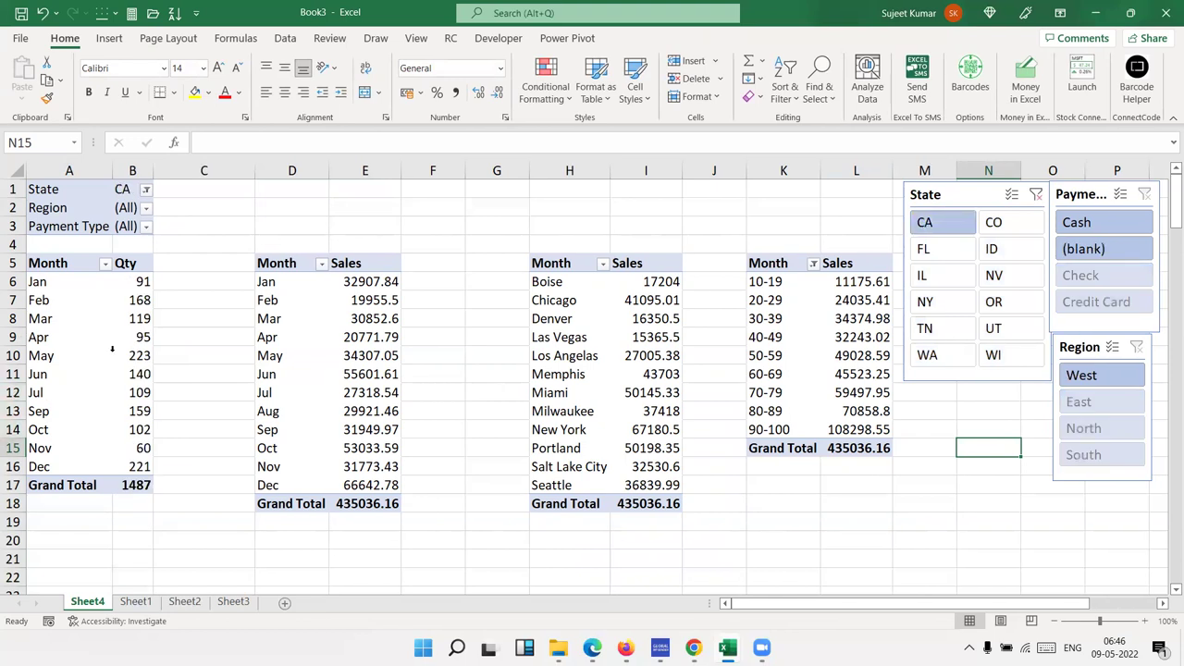
left_click(1003, 229)
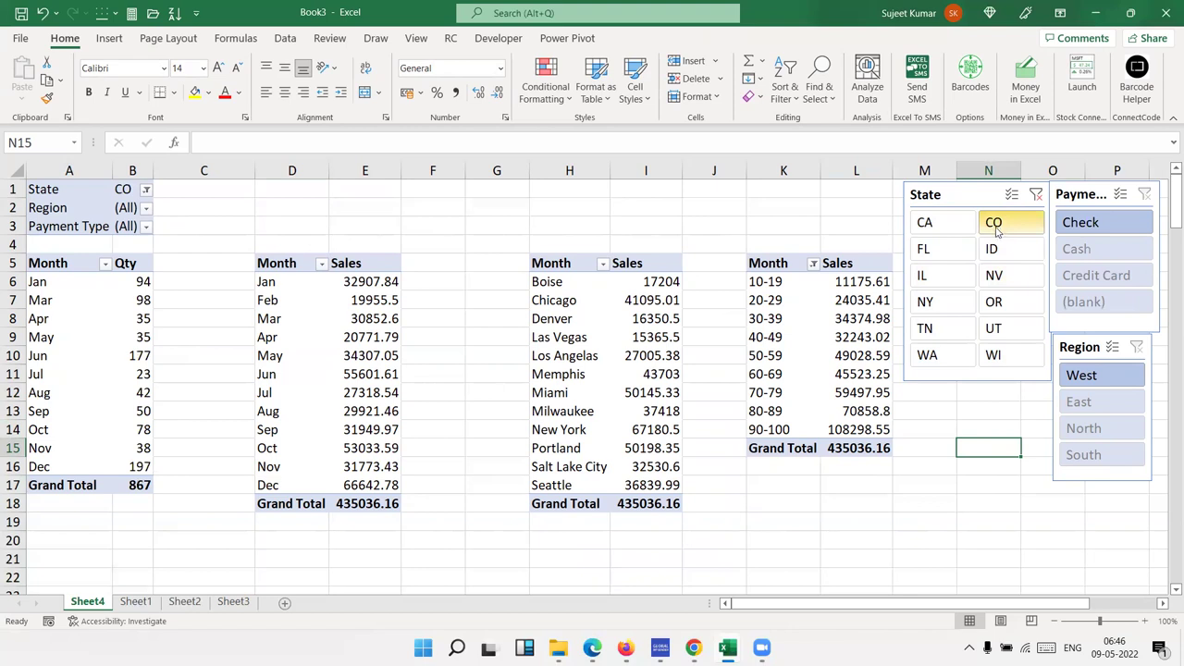
left_click(1037, 195)
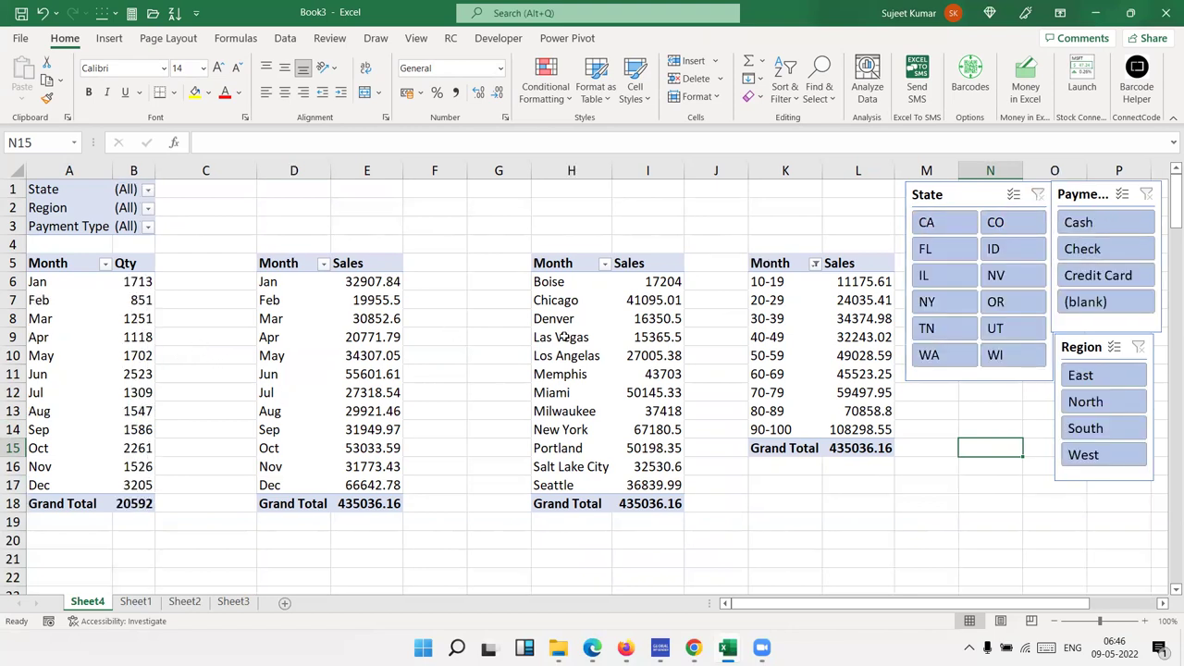
Step: Check the monthly quantity, monthly sales, city and banded pivots by selecting a cell in each
left_click(107, 361)
mouse_move(137, 340)
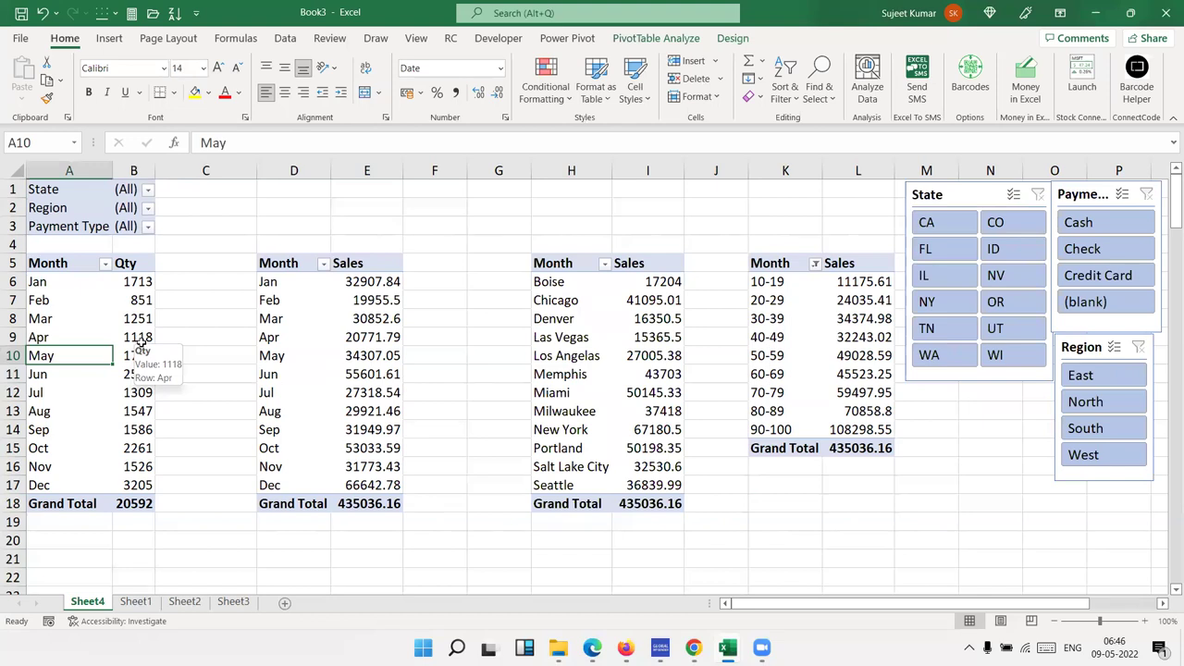
left_click(293, 355)
left_click(619, 359)
left_click(814, 374)
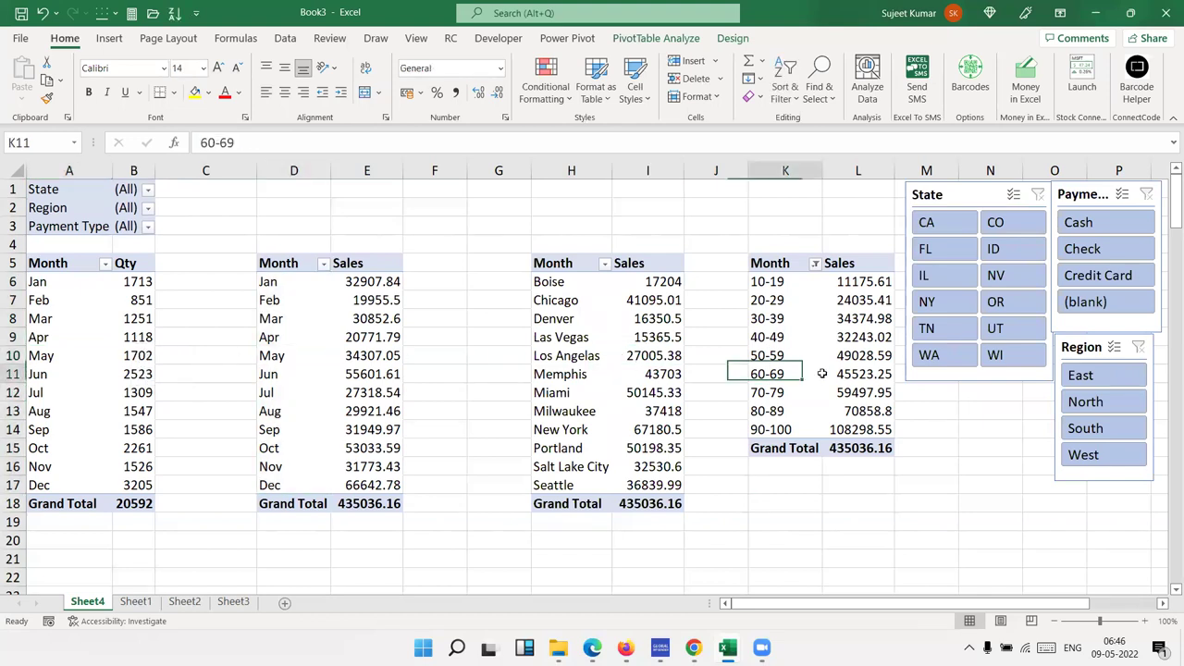
left_click(375, 377)
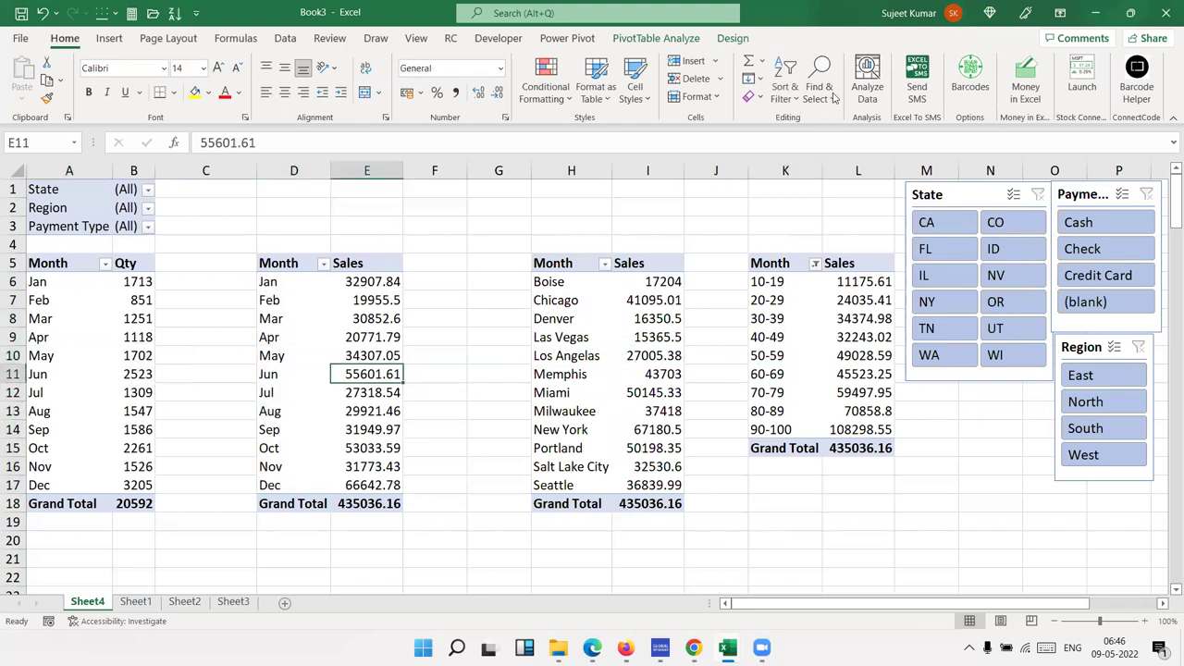
Step: Connect the Payment Type, Region and State slicers to the monthly sales pivot
left_click(682, 38)
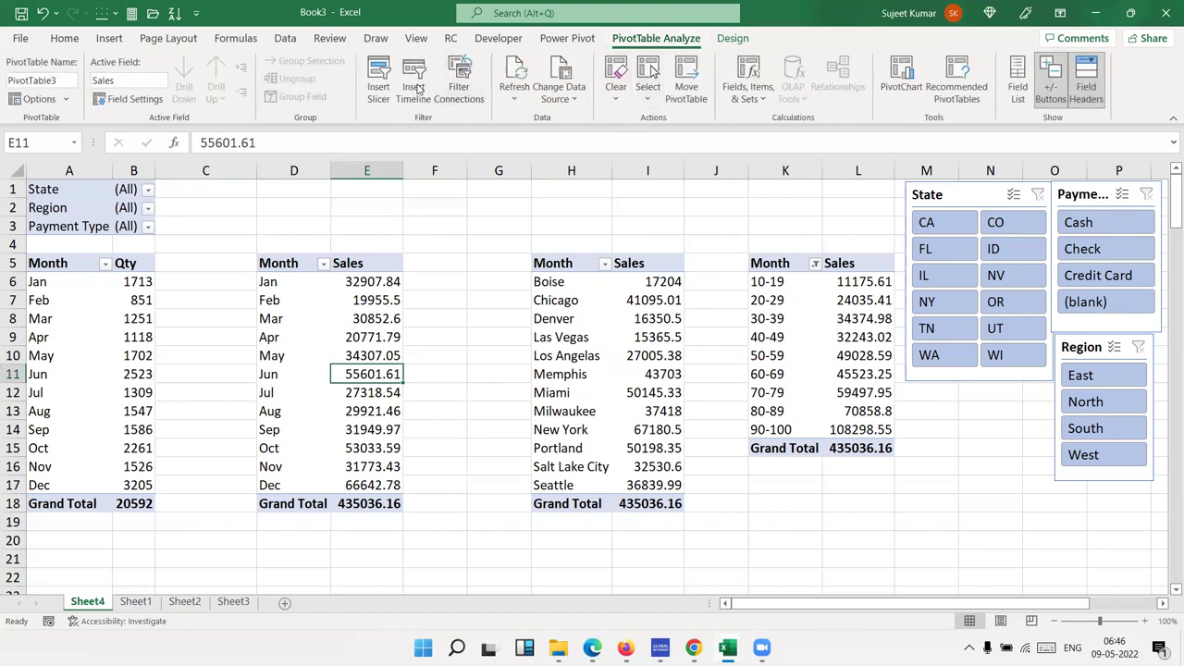
left_click(379, 79)
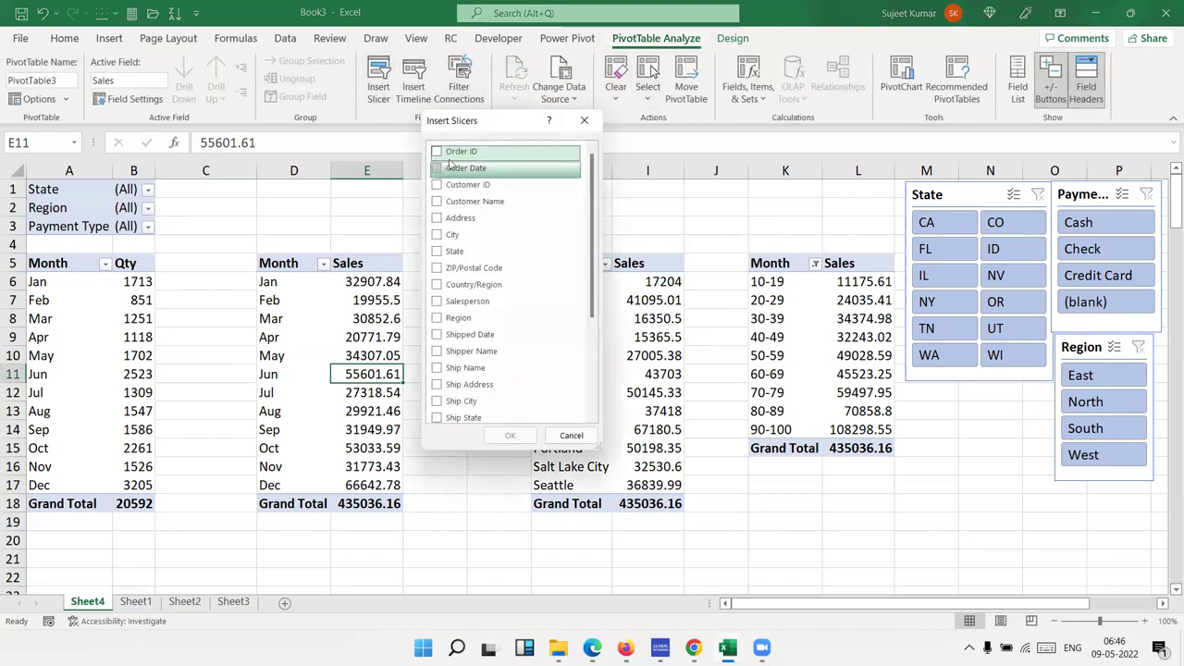
left_click(584, 120)
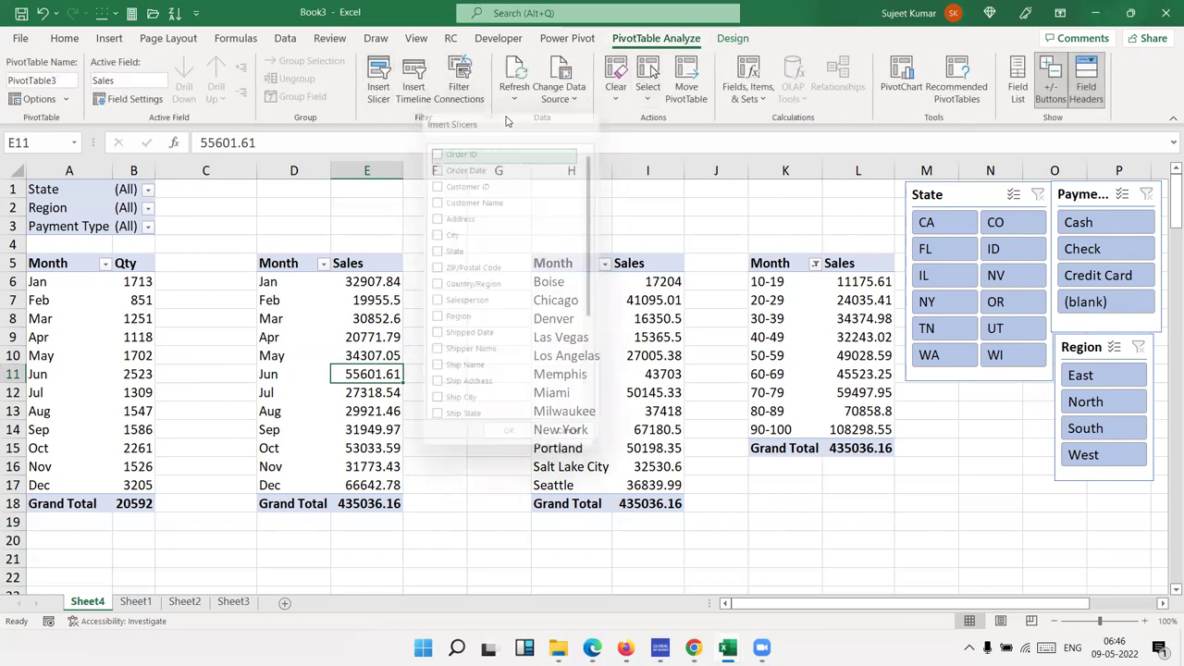
left_click(457, 100)
left_click(403, 272)
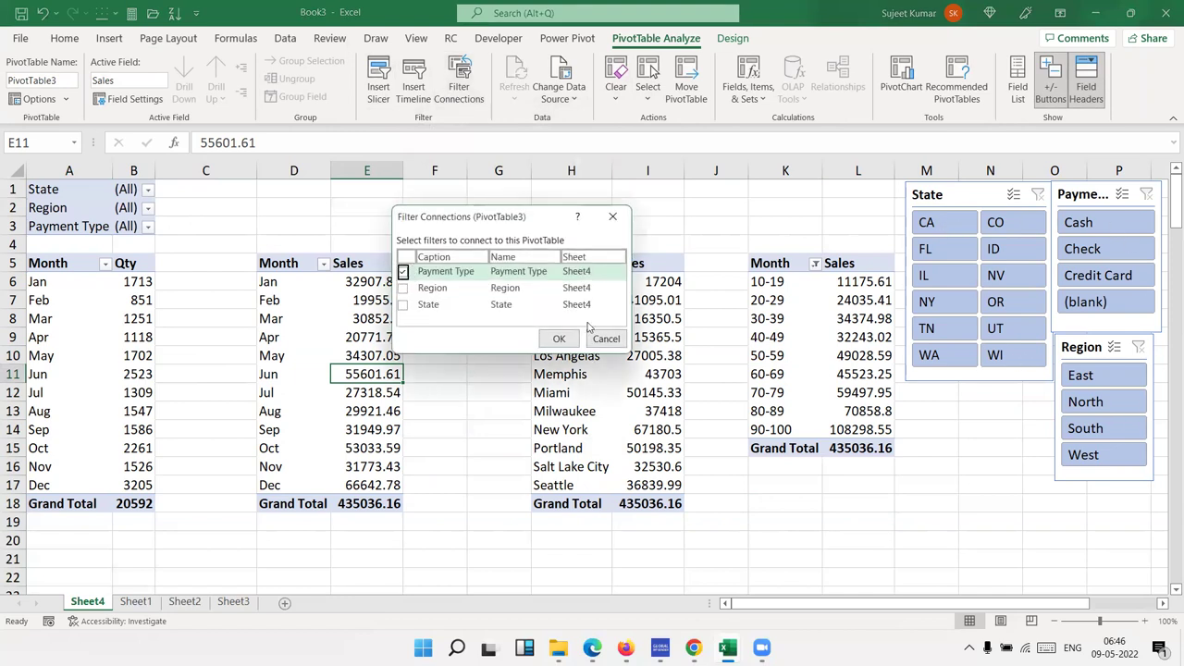
left_click(403, 288)
left_click(403, 304)
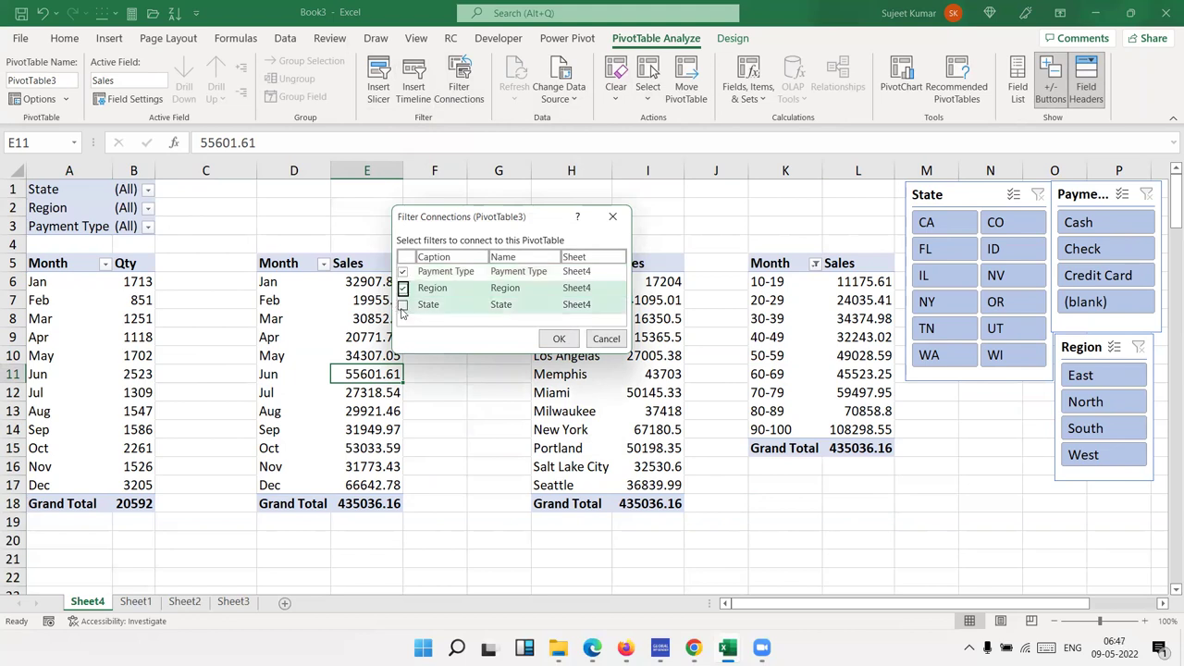
left_click(545, 340)
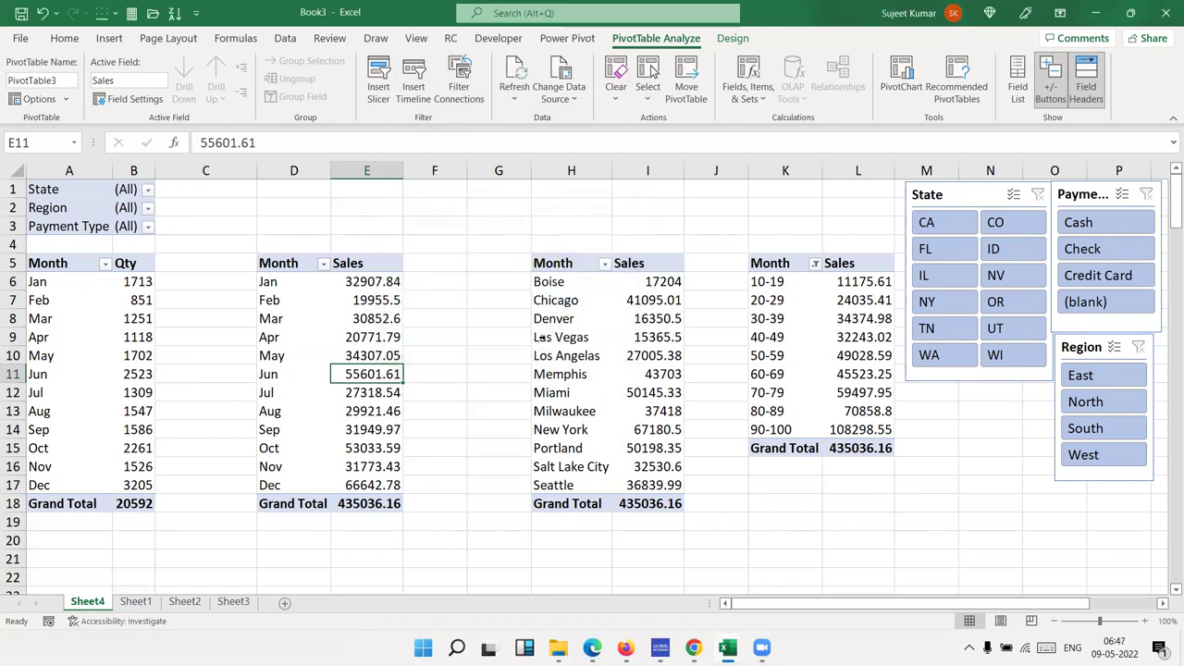
Step: Connect the Payment Type, Region and State slicers to the city sales pivot
left_click(615, 335)
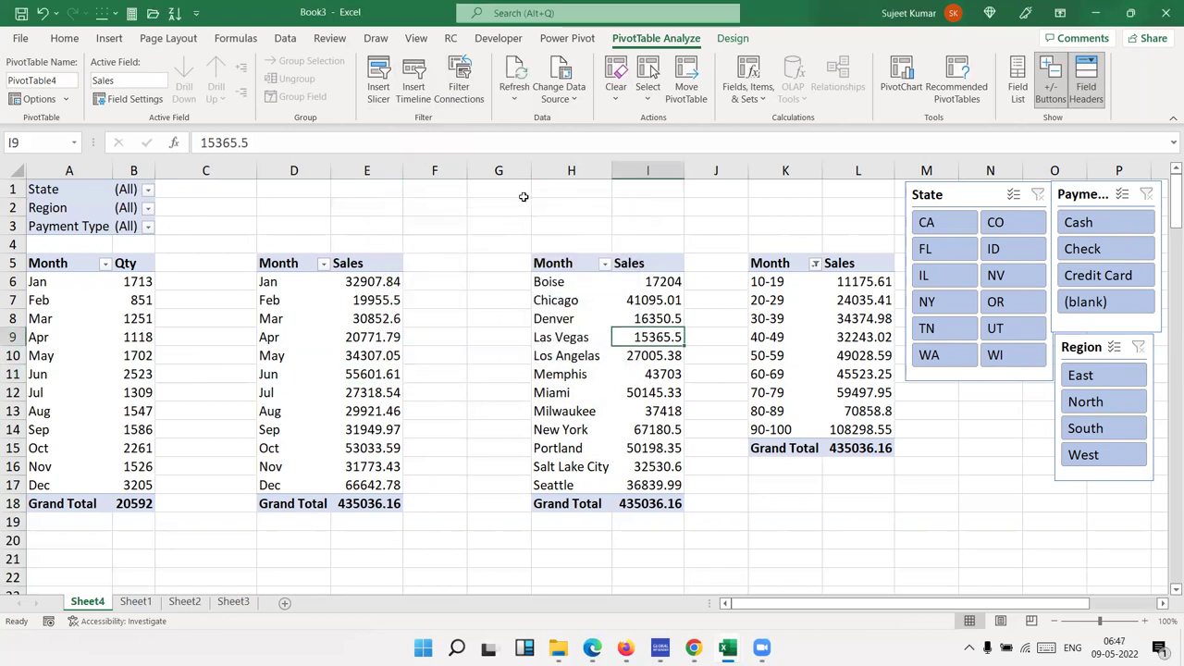
left_click(457, 81)
left_click(404, 271)
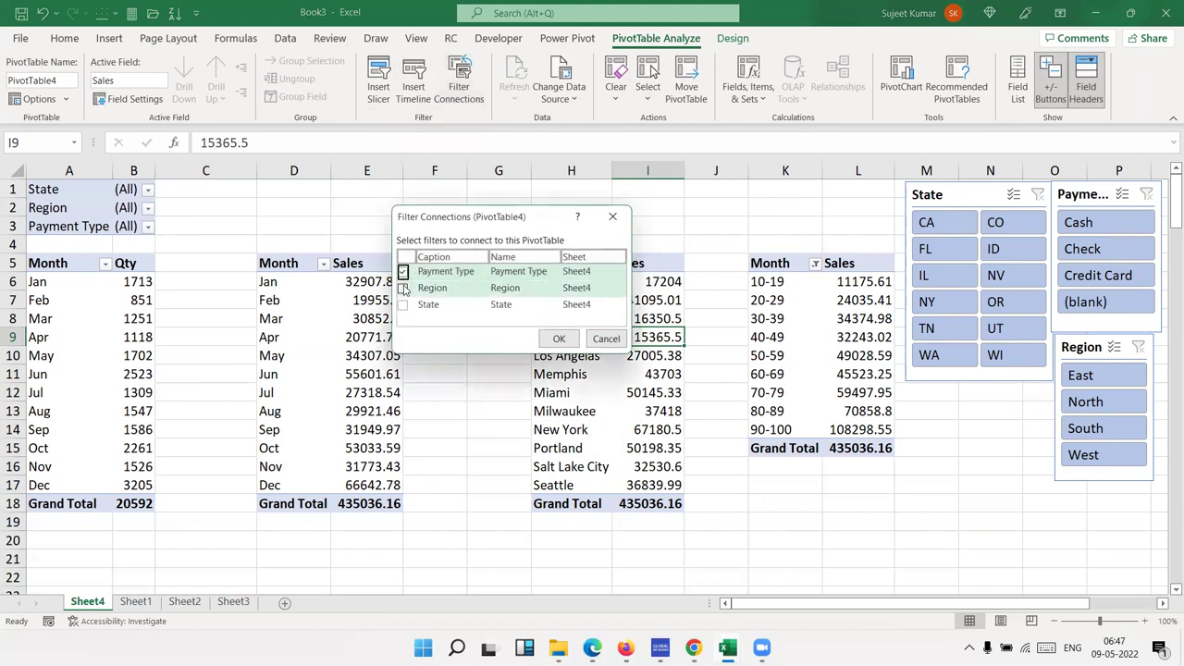
left_click(403, 288)
left_click(403, 305)
left_click(561, 338)
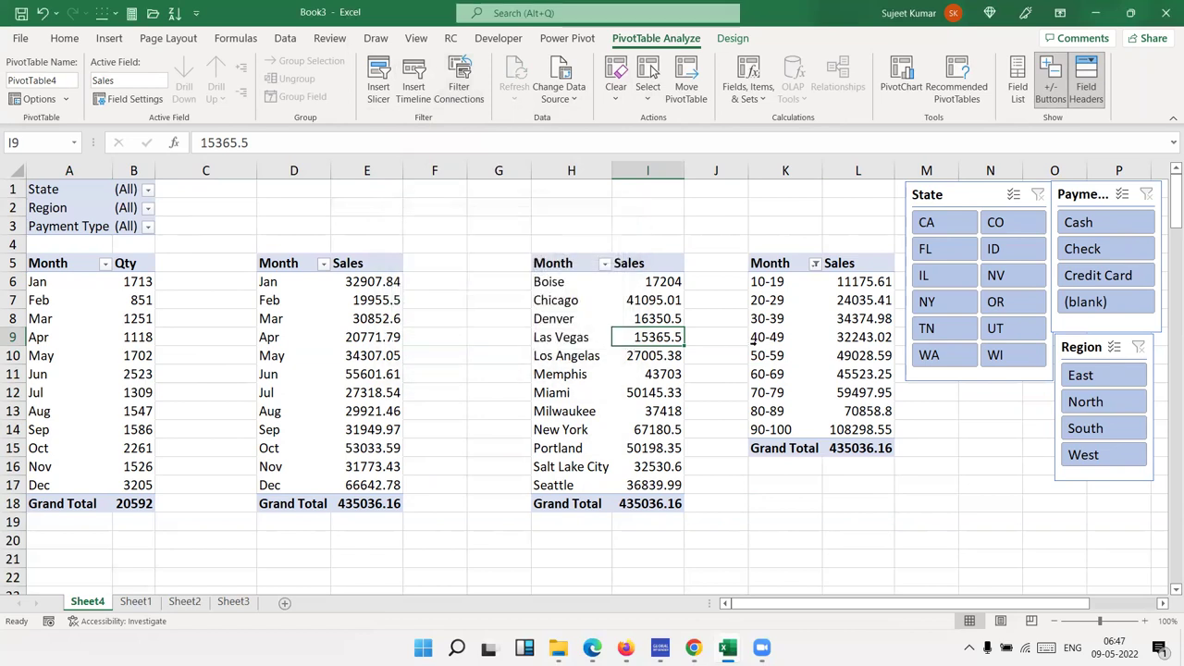
Step: Connect the Payment Type, Region and State slicers to the banded sales pivot
left_click(786, 355)
left_click(463, 103)
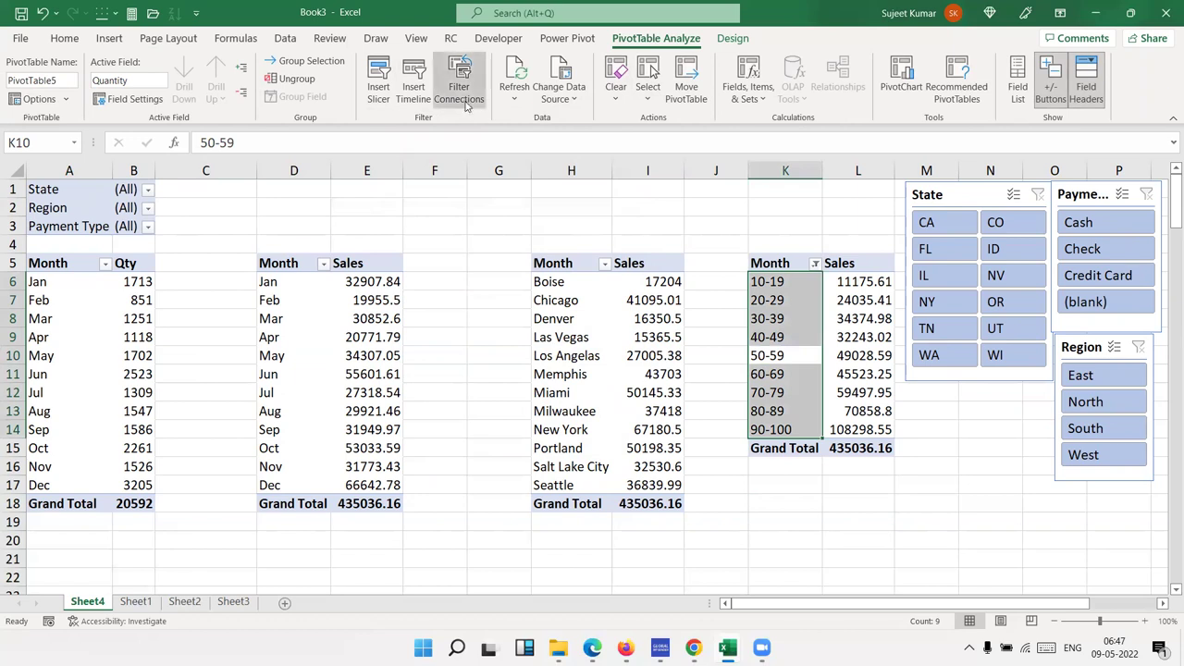
left_click(403, 272)
left_click(404, 288)
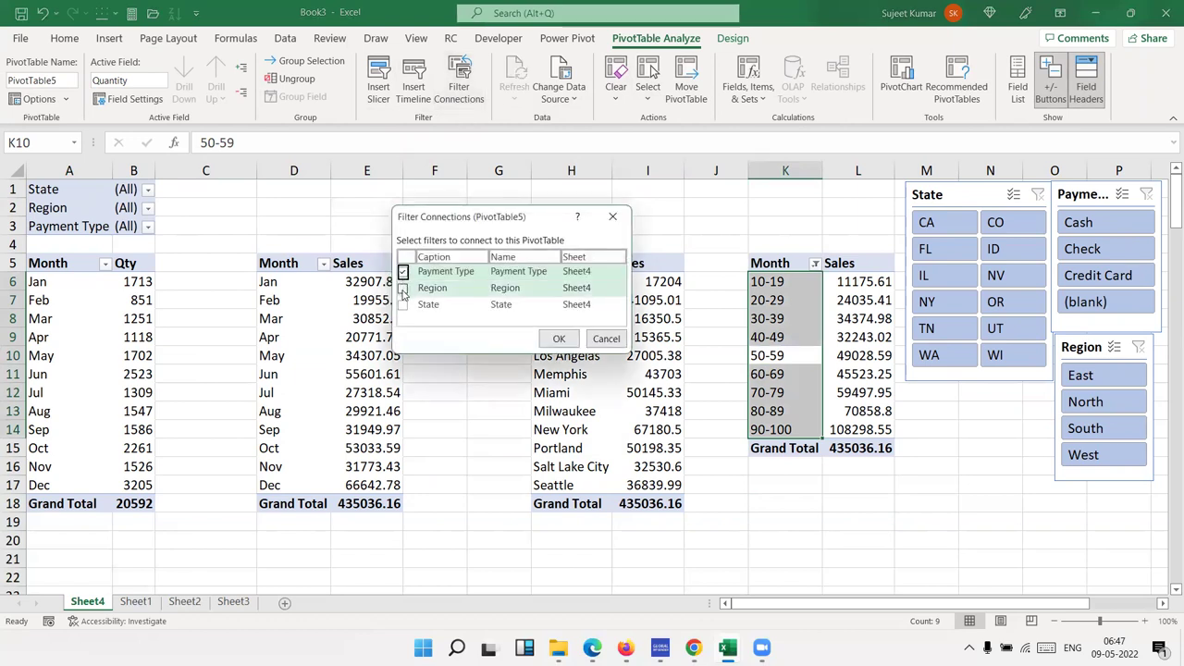
left_click(403, 305)
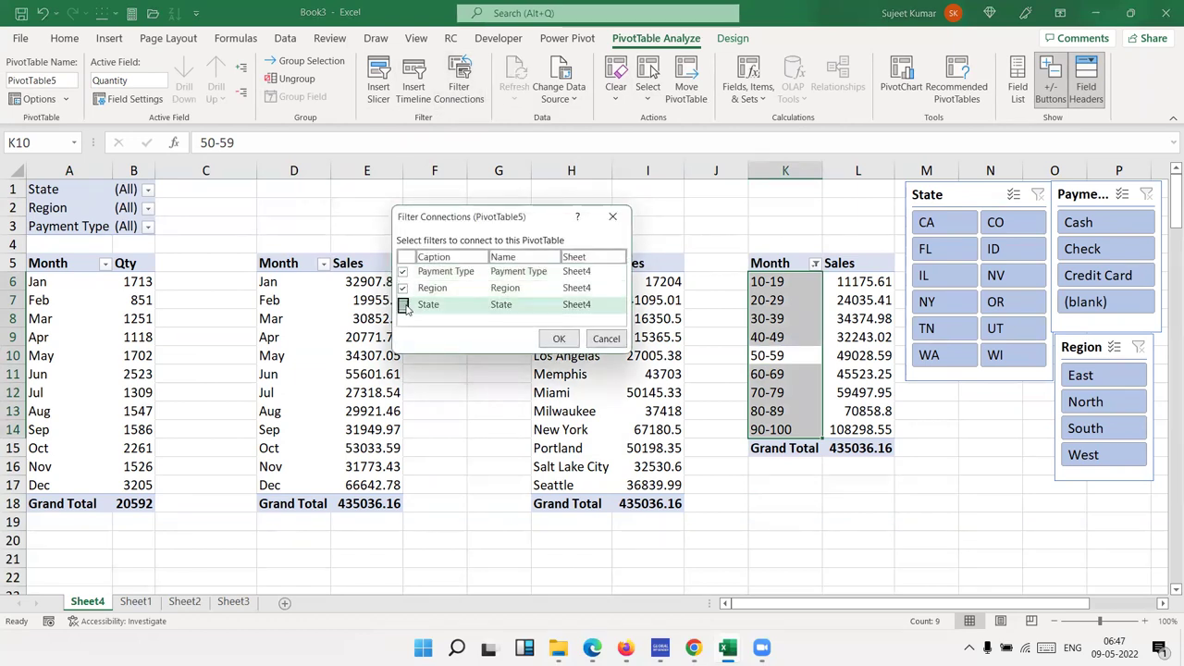
left_click(556, 339)
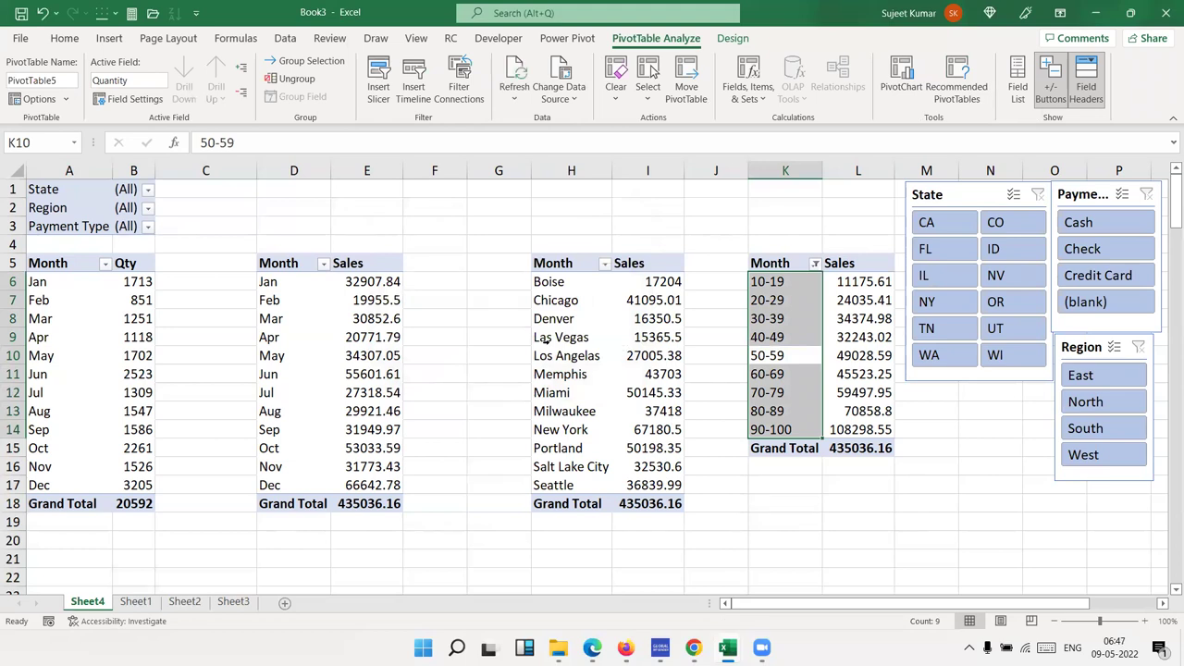
left_click(886, 410)
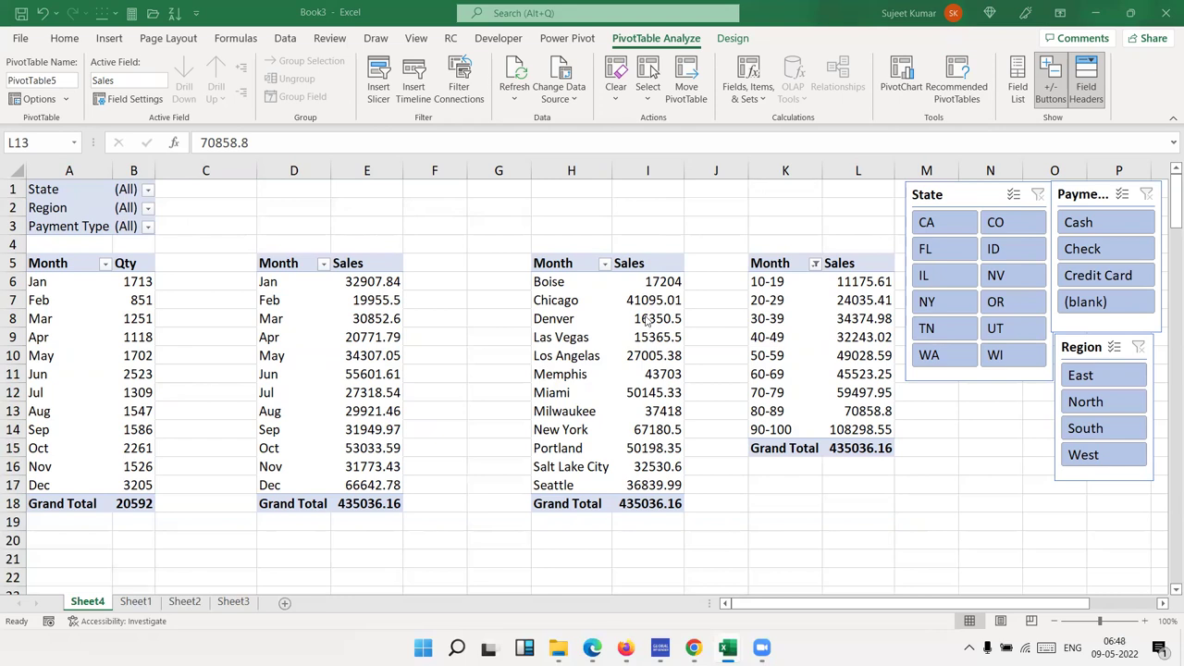
left_click(926, 222)
left_click(958, 225)
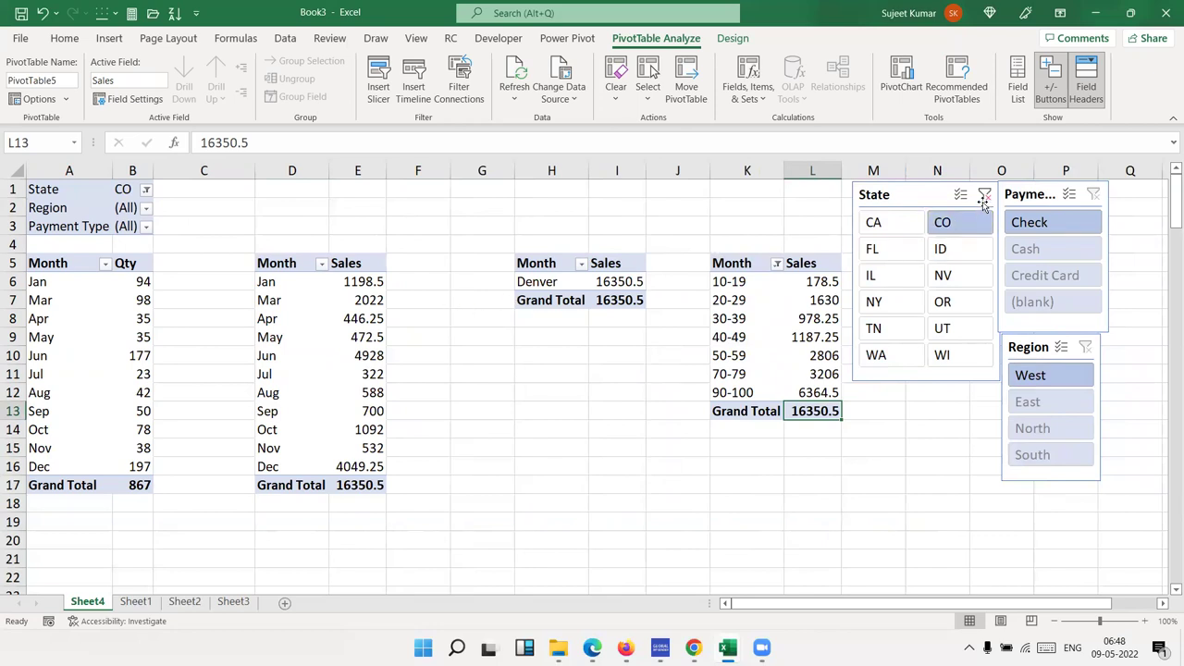
left_click(984, 194)
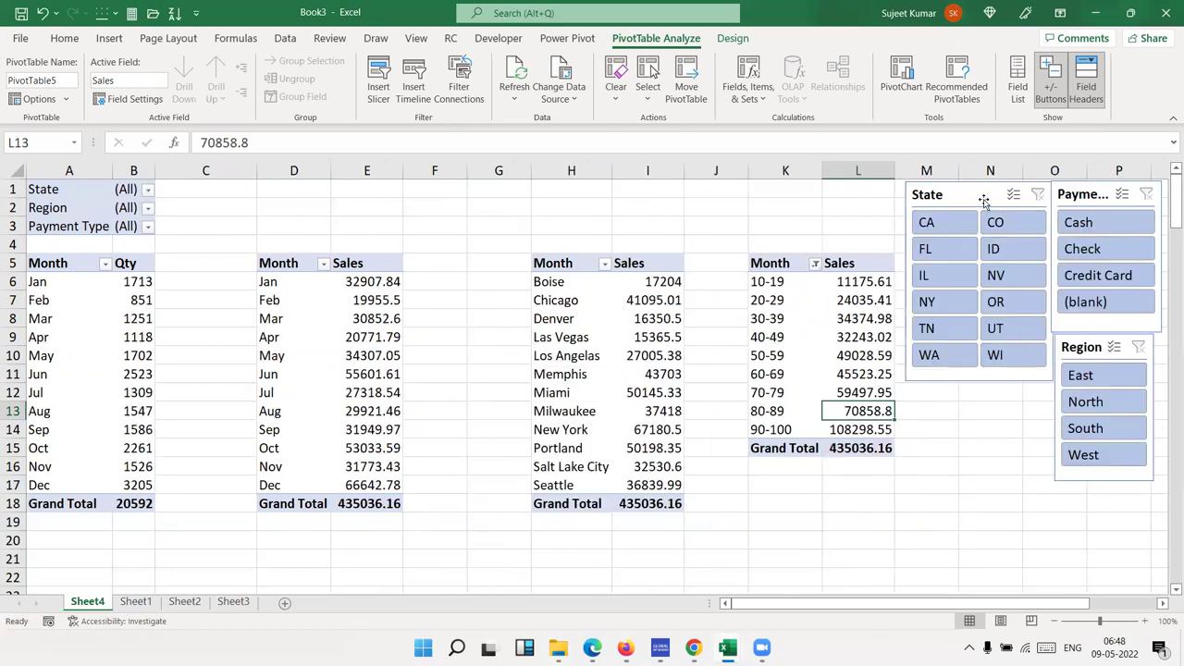
left_click(936, 275)
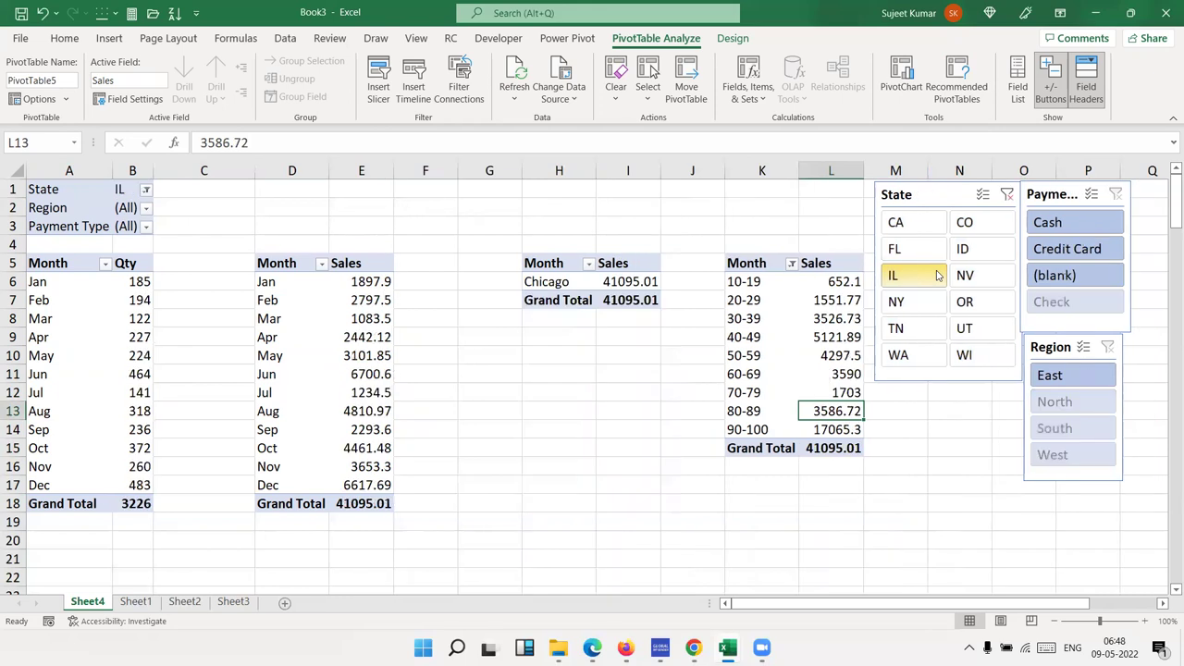
left_click(1007, 196)
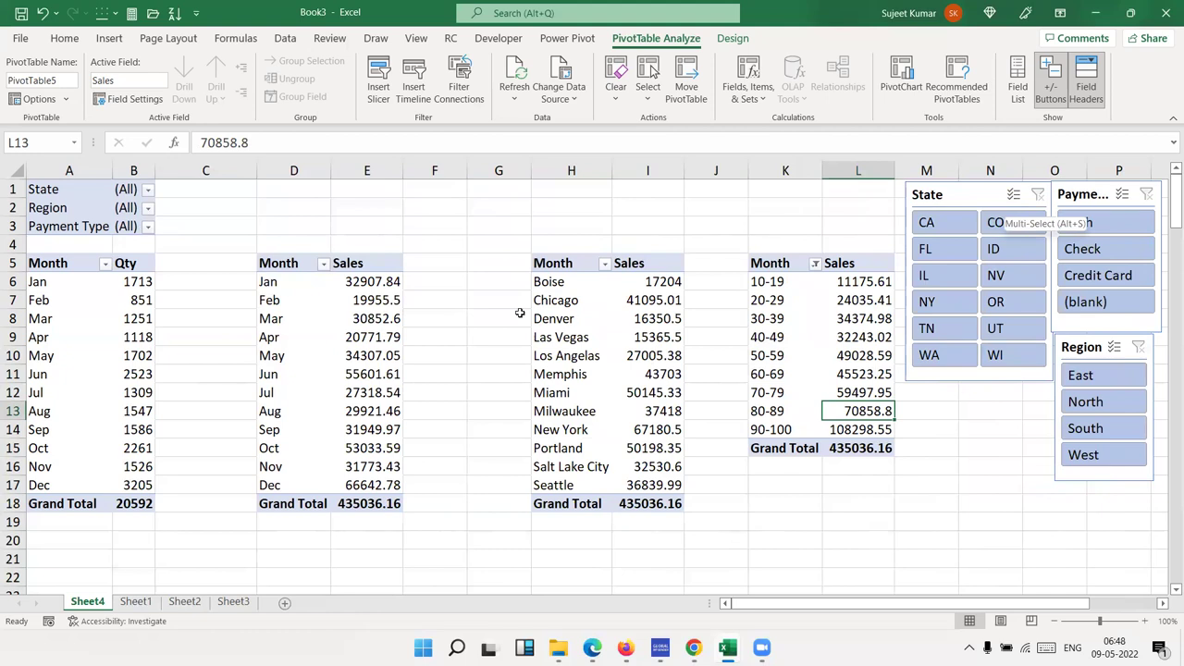
left_click(134, 319)
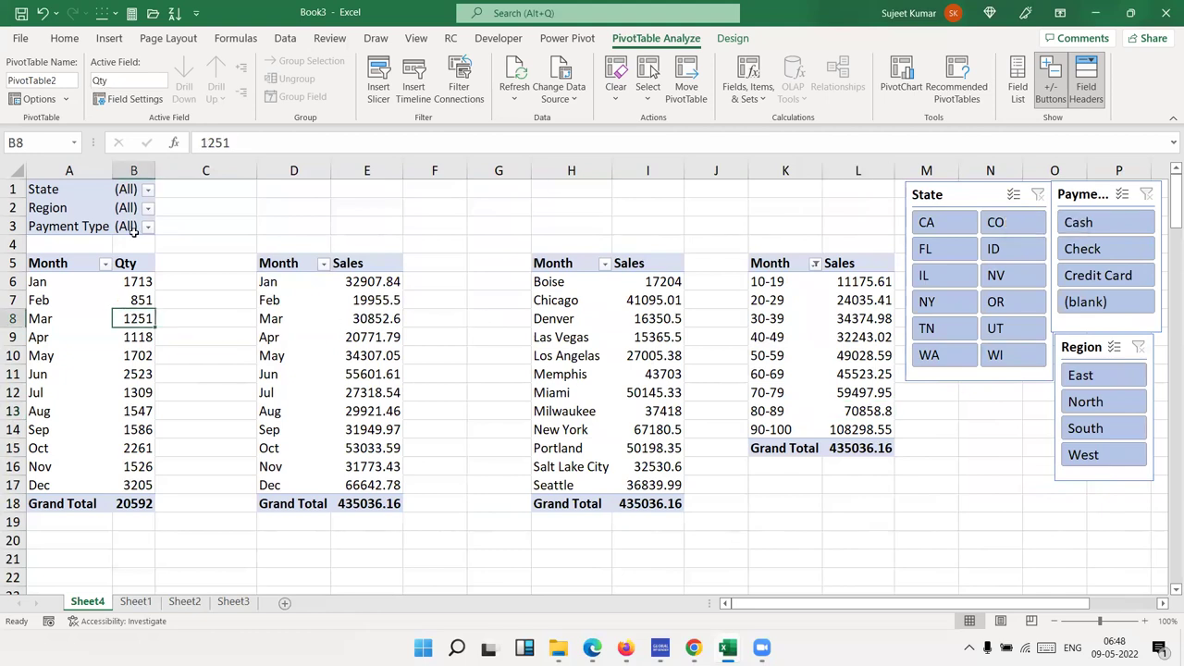
Step: Remove Payment Type and State from the Qty pivot's report filters, then hide the field list
left_click(1020, 92)
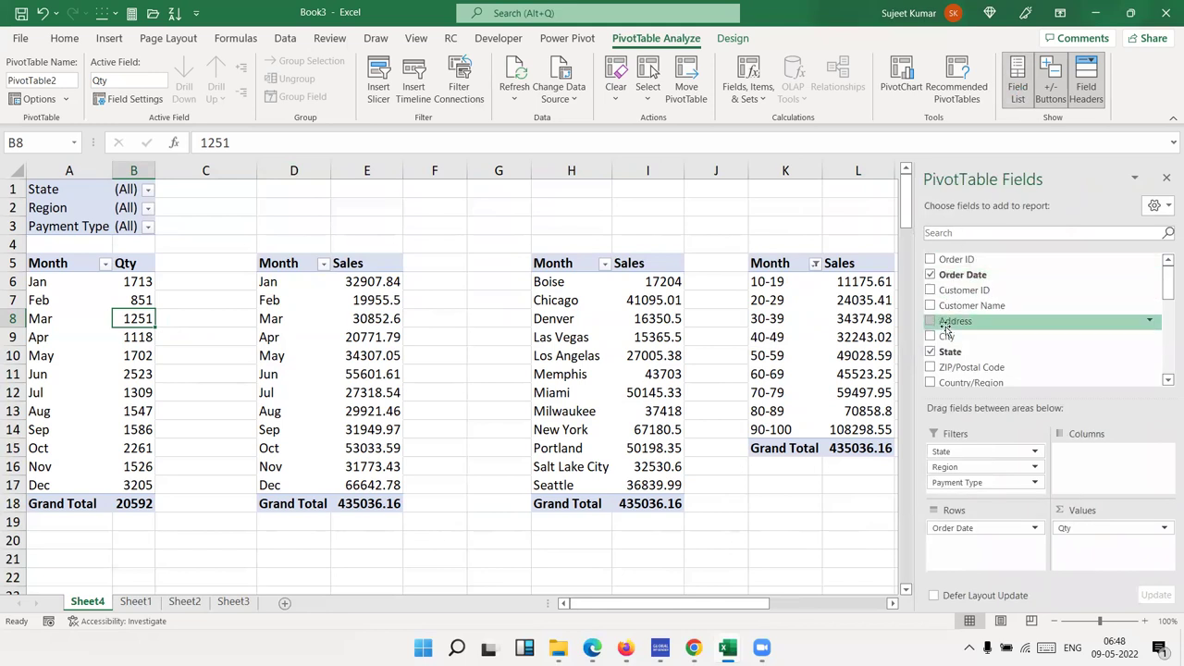
mouse_move(962, 483)
left_mouse_down()
mouse_move(995, 333)
mouse_move(1003, 380)
left_mouse_up()
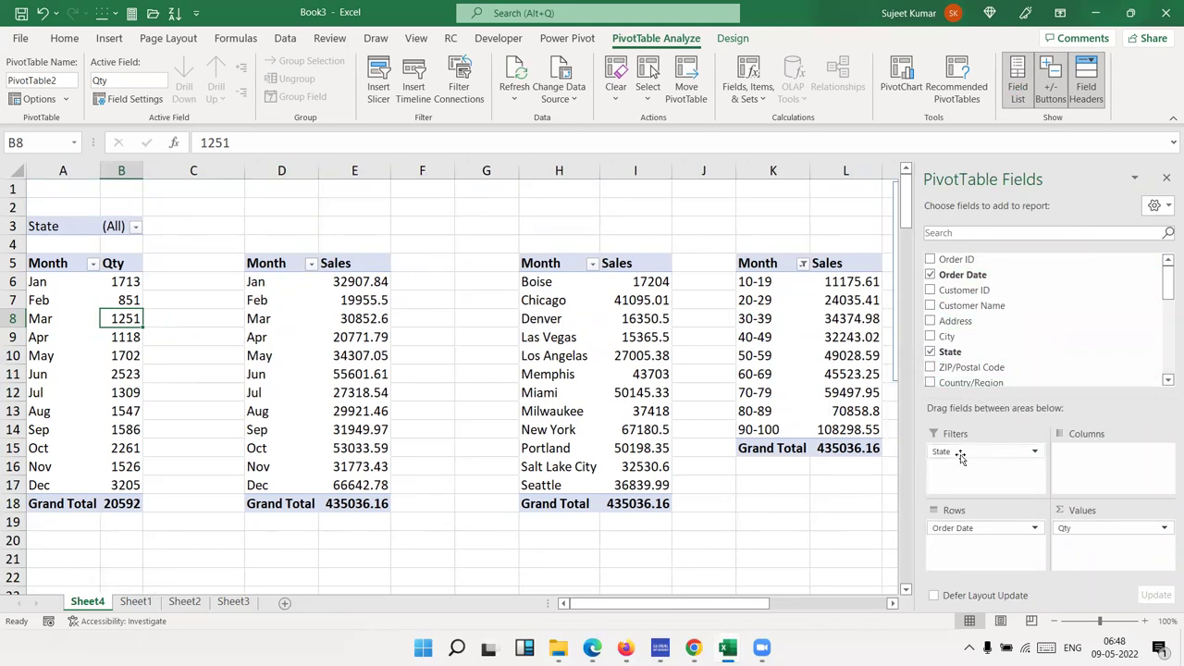
left_click_drag(962, 452, 986, 348)
left_click(1165, 179)
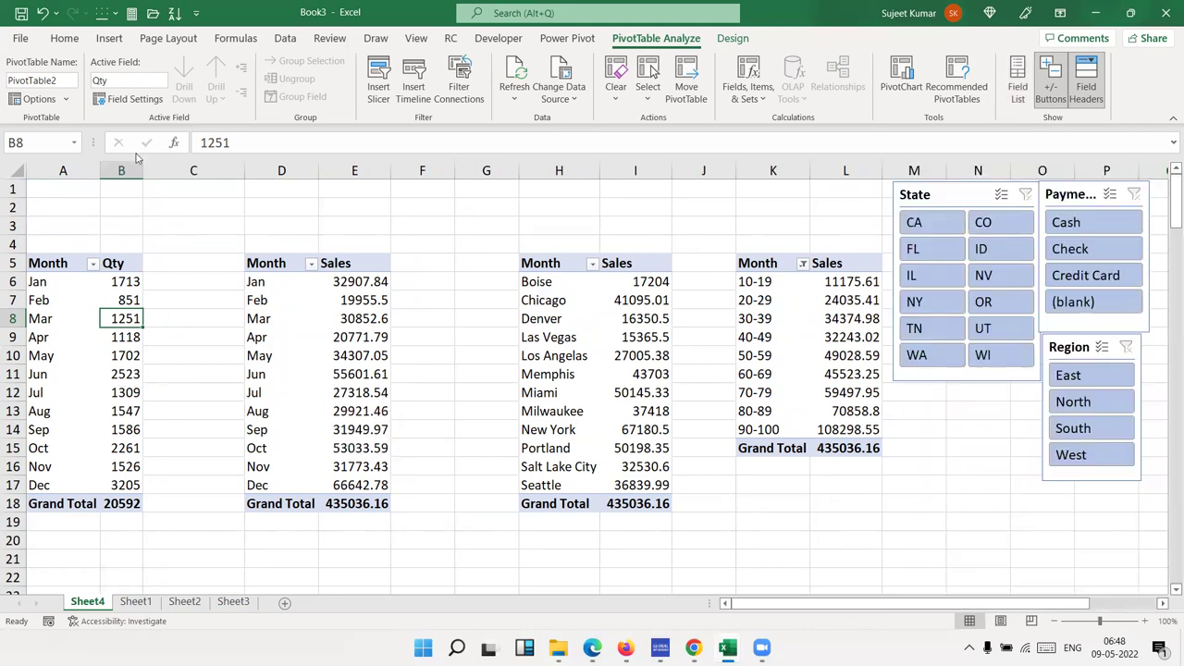
Step: Insert a clustered column chart of monthly Qty, then delete it
left_click(110, 38)
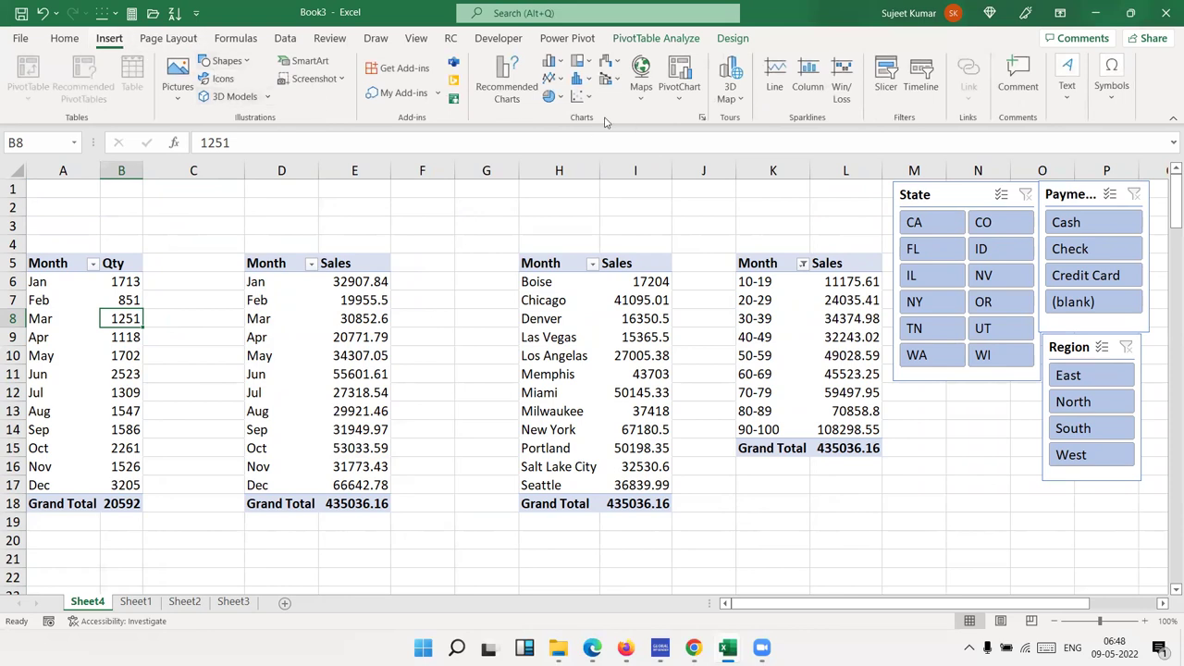
left_click(553, 61)
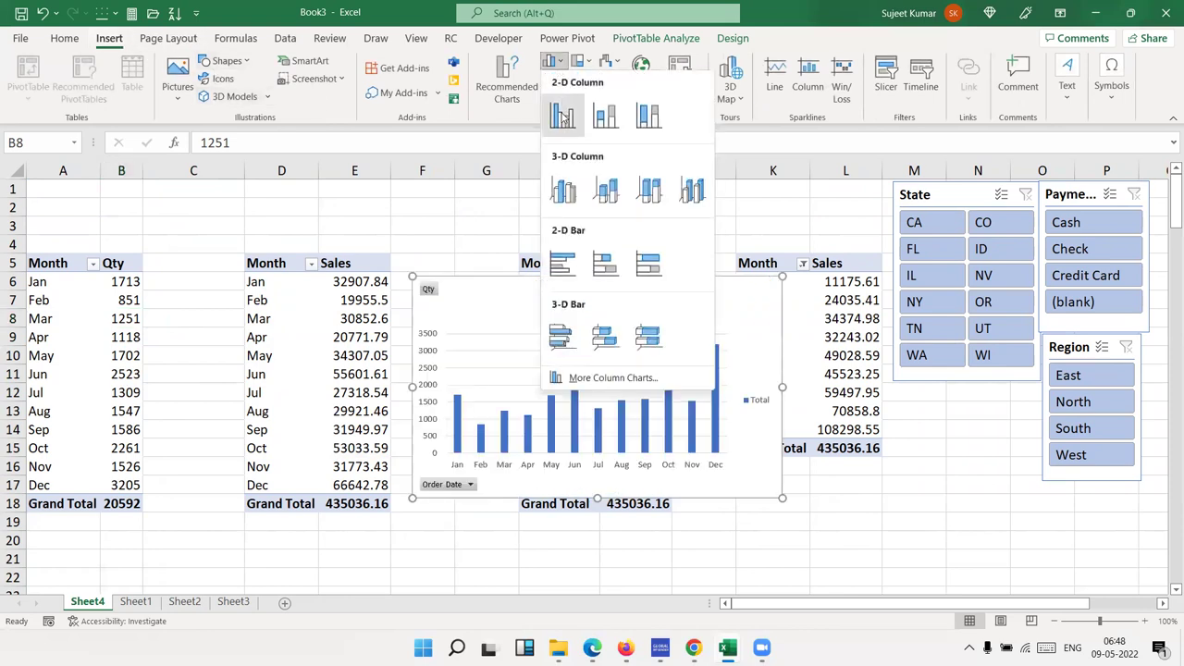
left_click(562, 113)
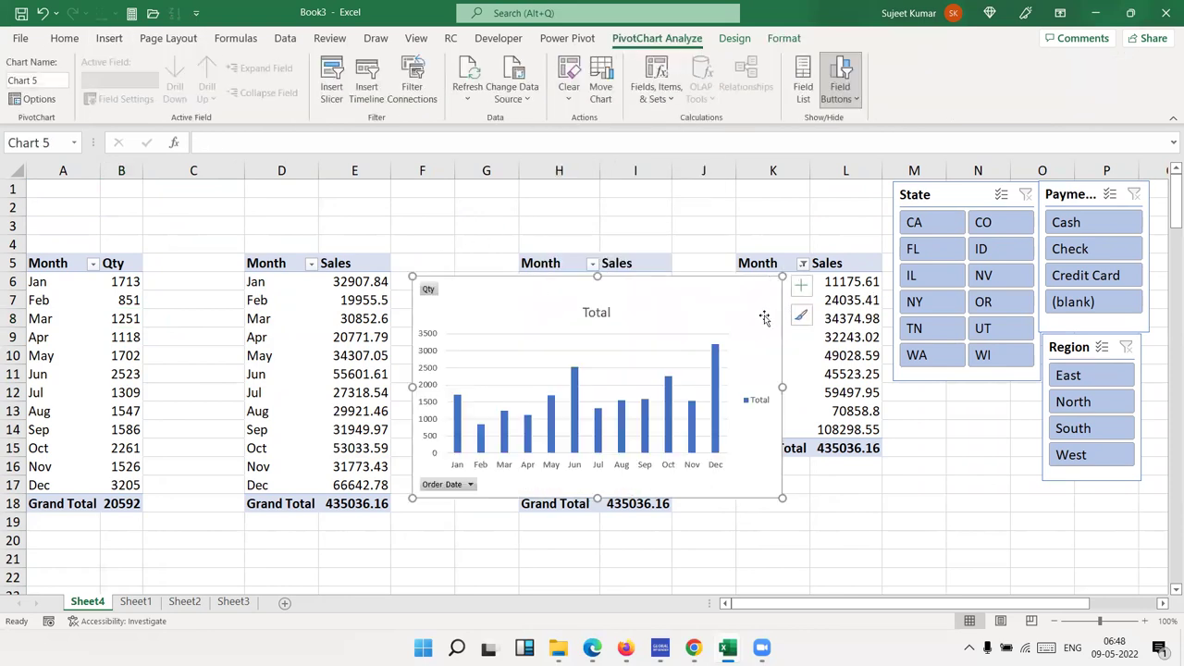
key("Delete")
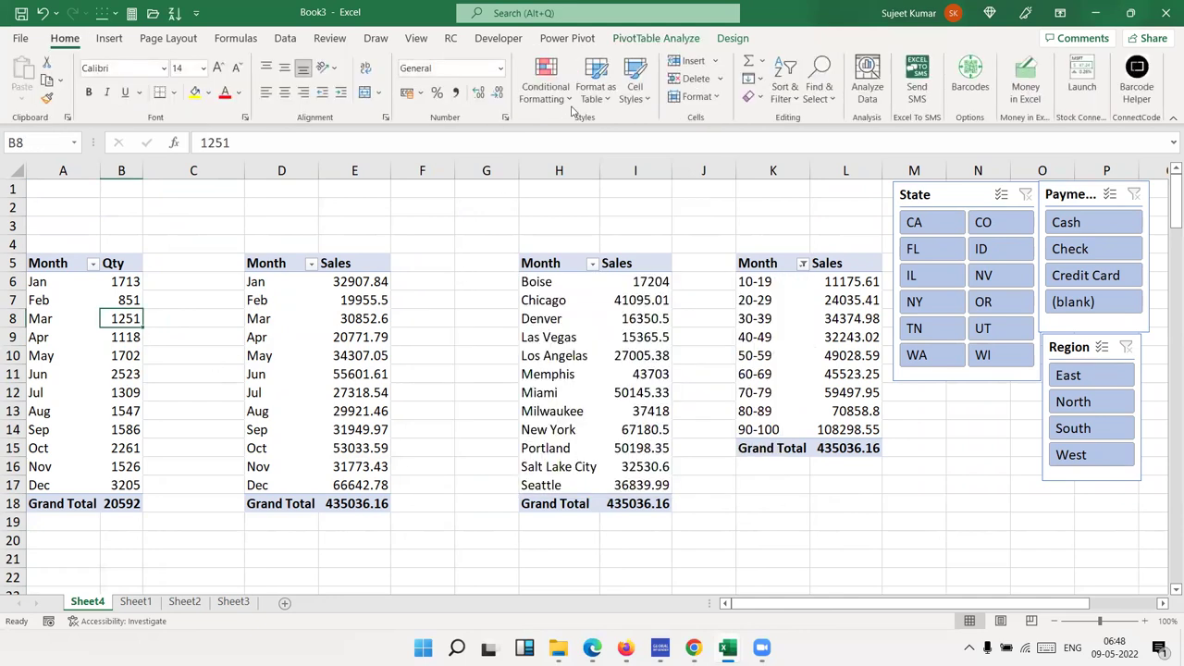
Step: Create a clustered column PivotChart from the Qty pivot, cut it, and switch to Sheet1
left_click(726, 39)
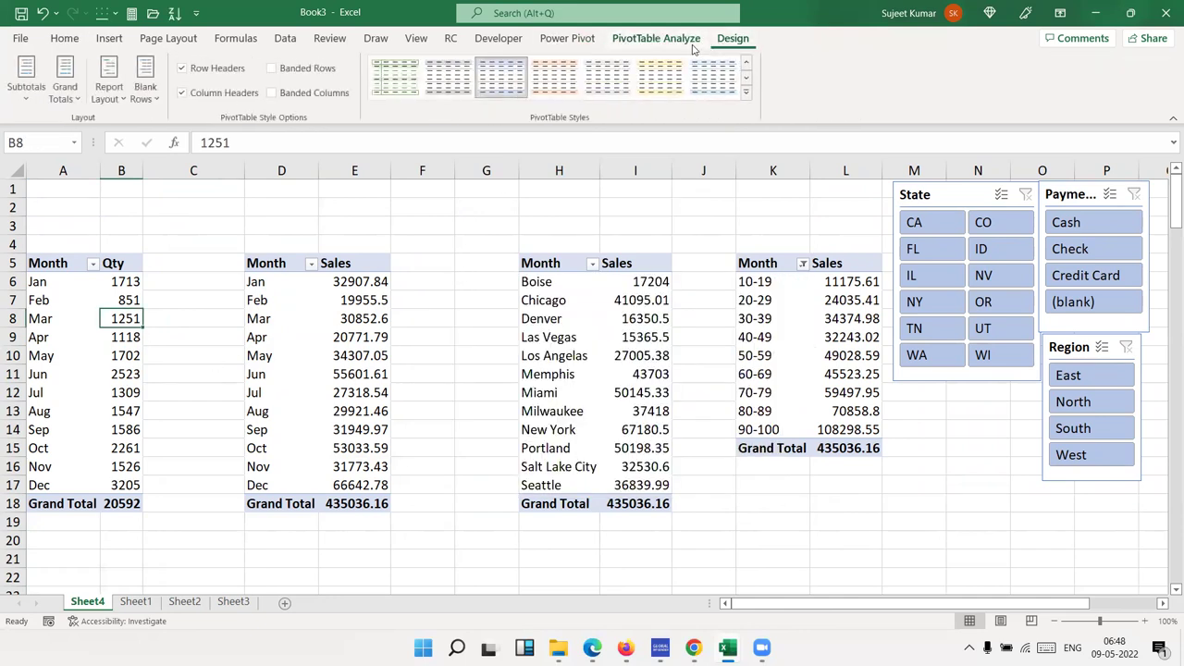
left_click(673, 40)
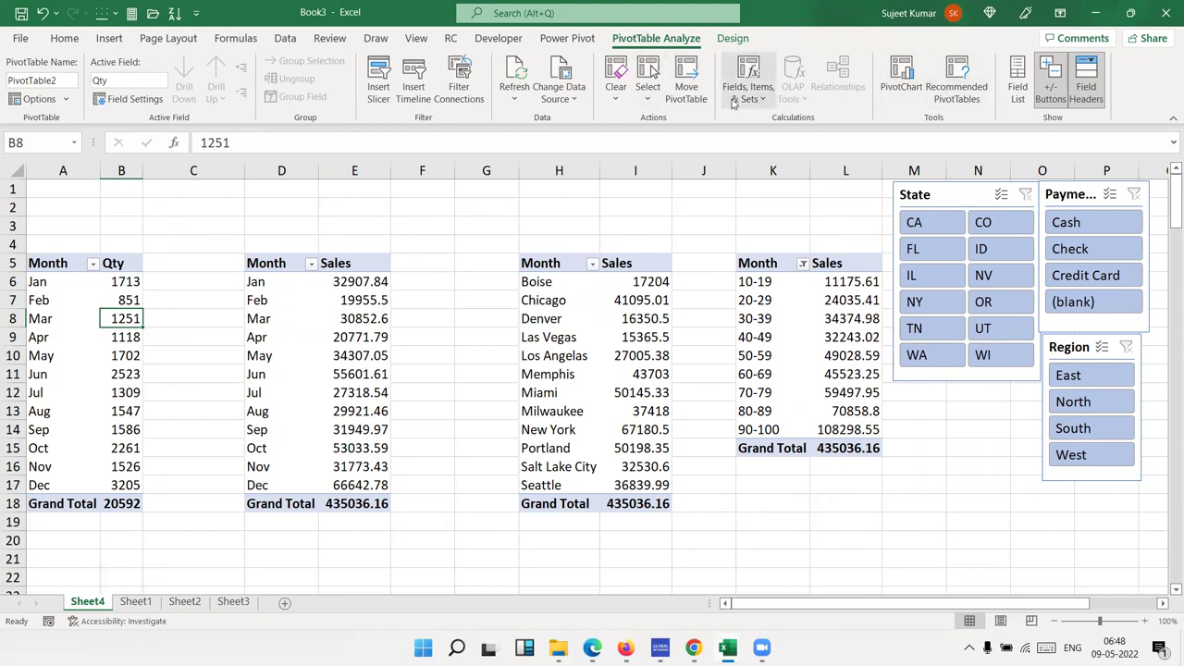
left_click(893, 105)
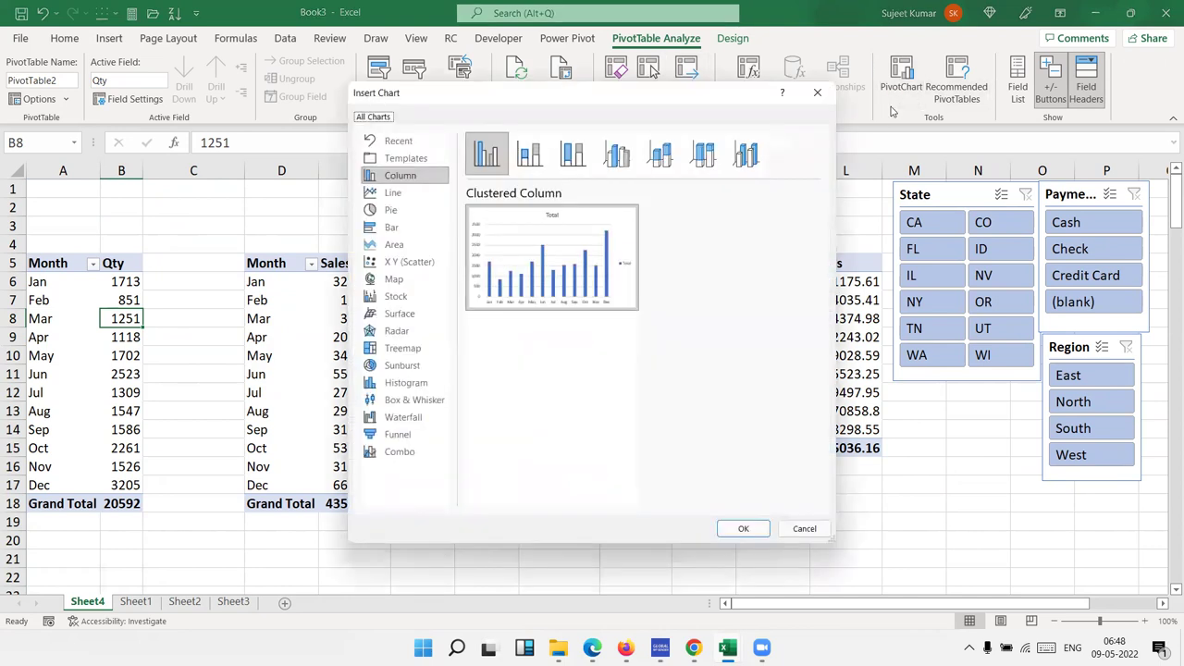
left_click(737, 531)
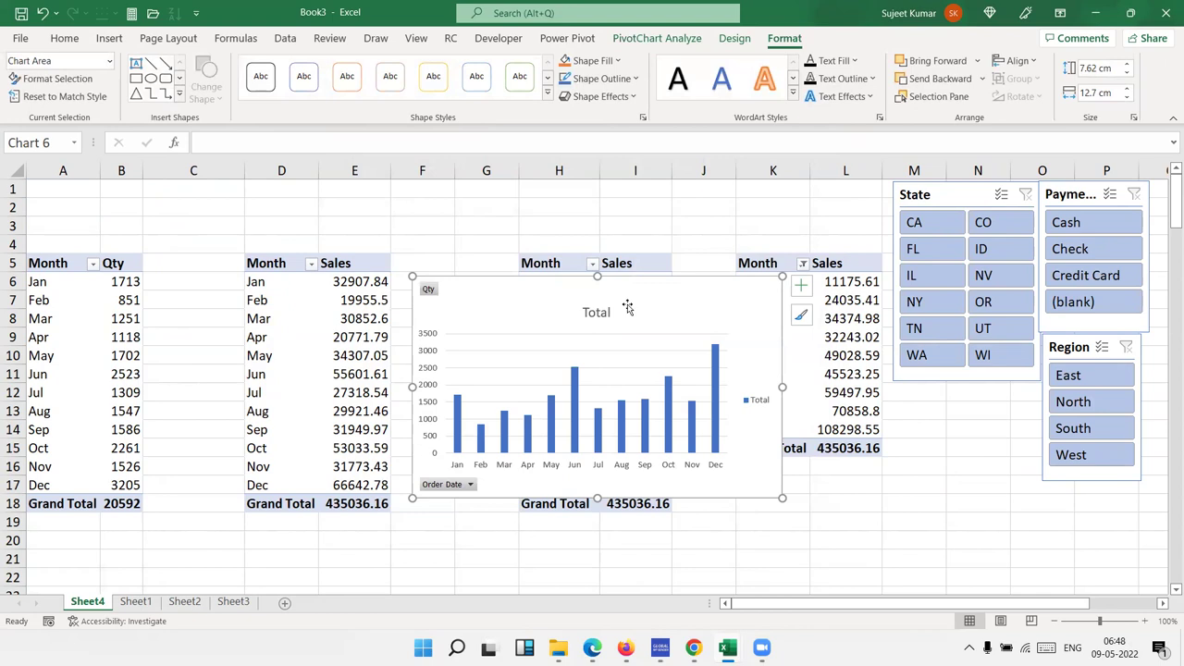
key("Delete")
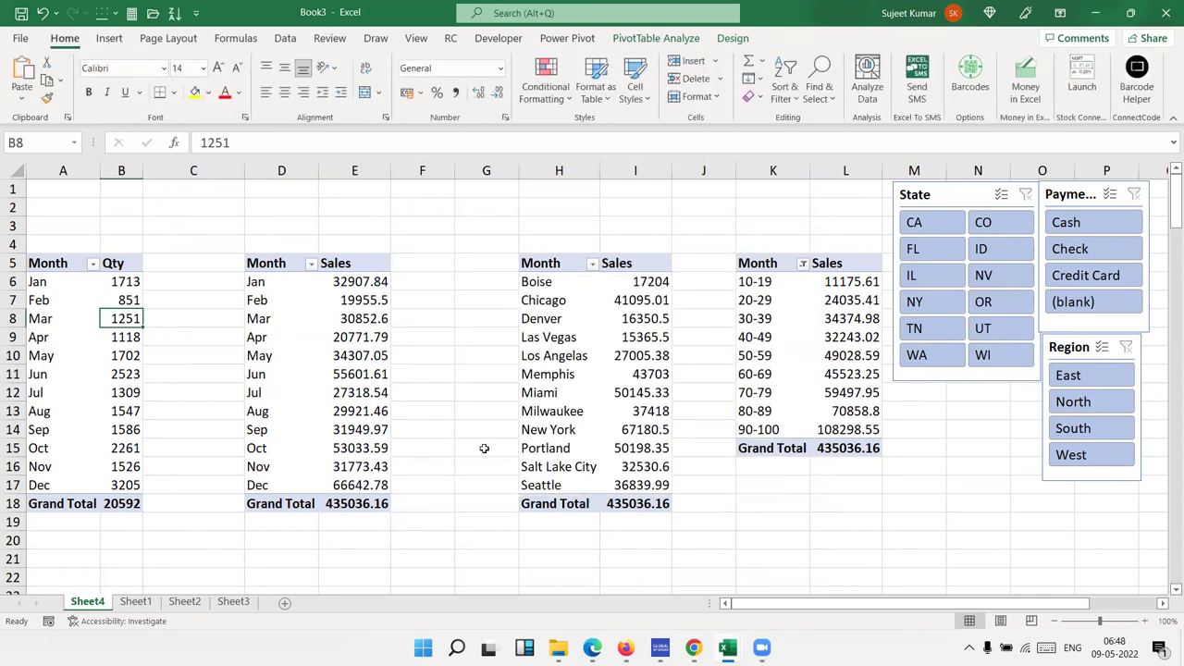
left_click(135, 601)
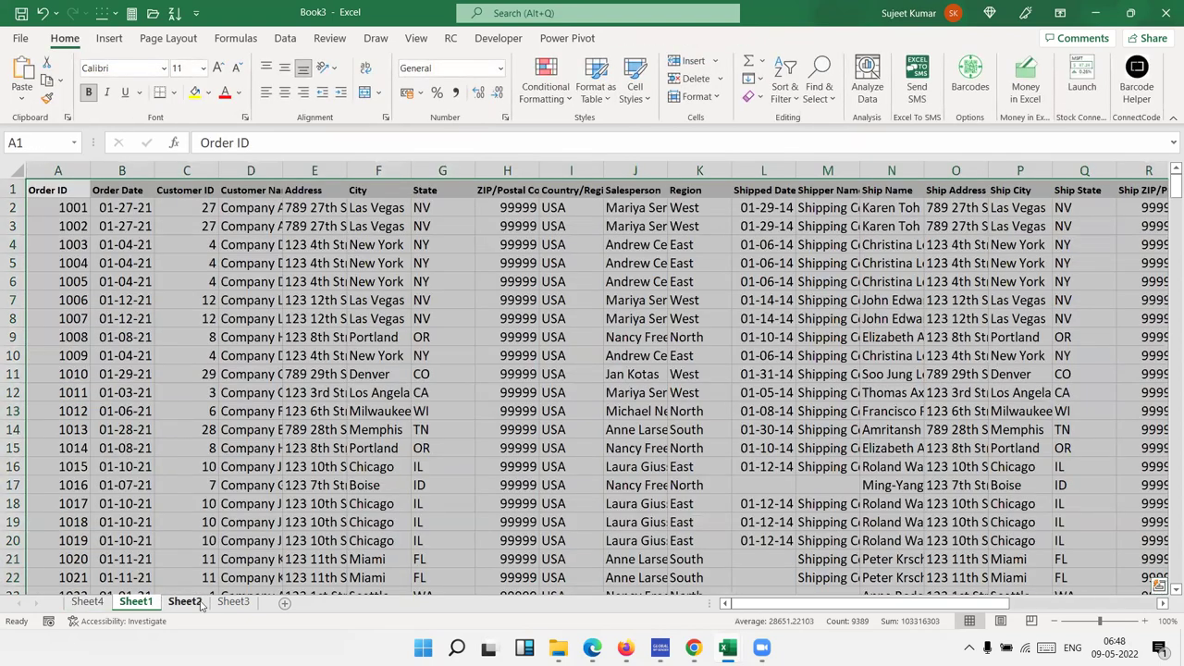
Step: Paste the monthly Qty chart onto Sheet2, enlarge it to about H15 and move it top-left
left_click(185, 602)
key("ctrl+v")
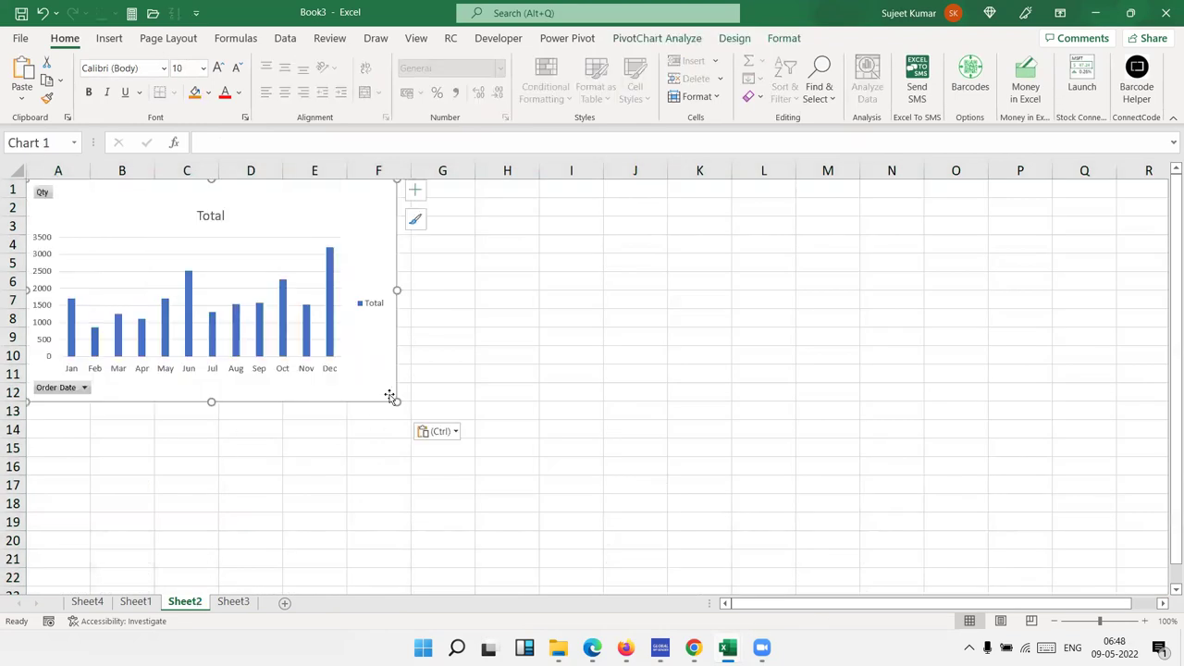
left_click_drag(395, 401, 558, 453)
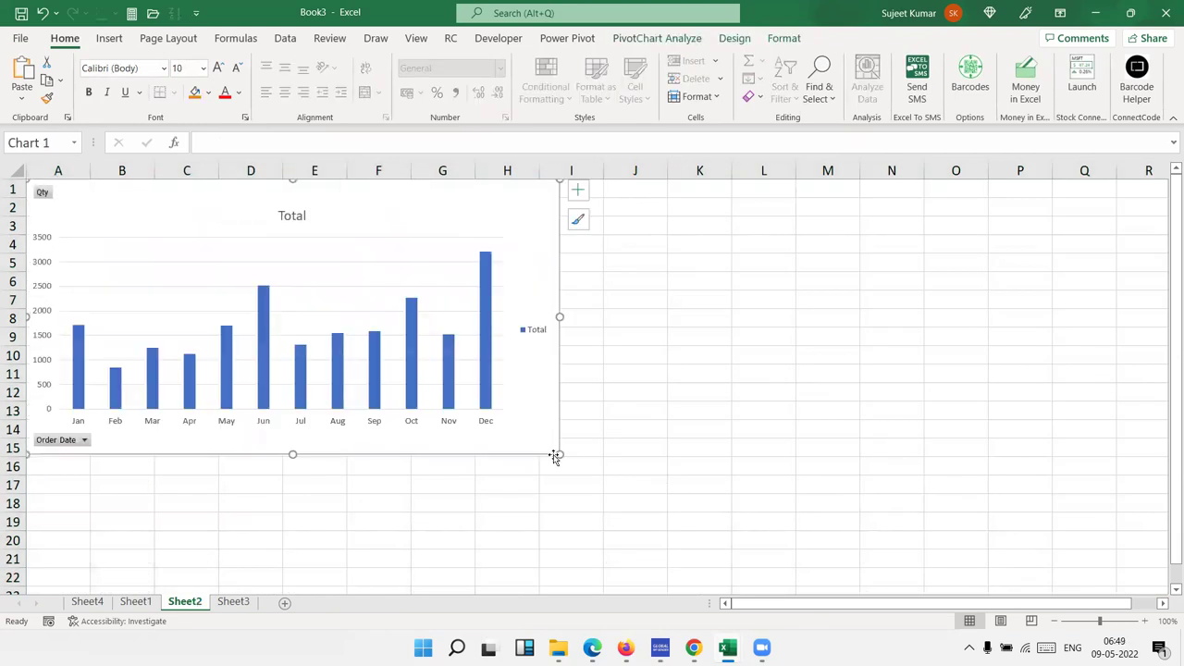
left_click(677, 418)
left_click_drag(437, 220, 423, 217)
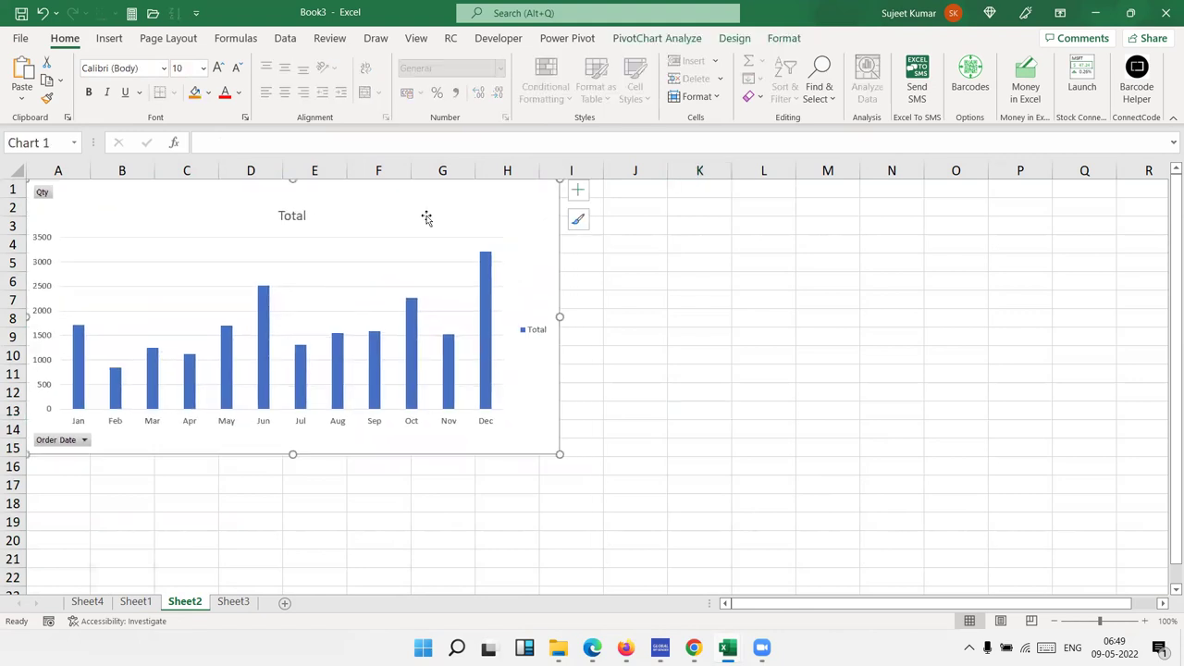
Step: Apply Chart Style 4 (gradient bars with data labels) to the Qty chart, then reselect Sheet4's Sales pivot
left_click(736, 39)
left_click(394, 85)
left_click(720, 337)
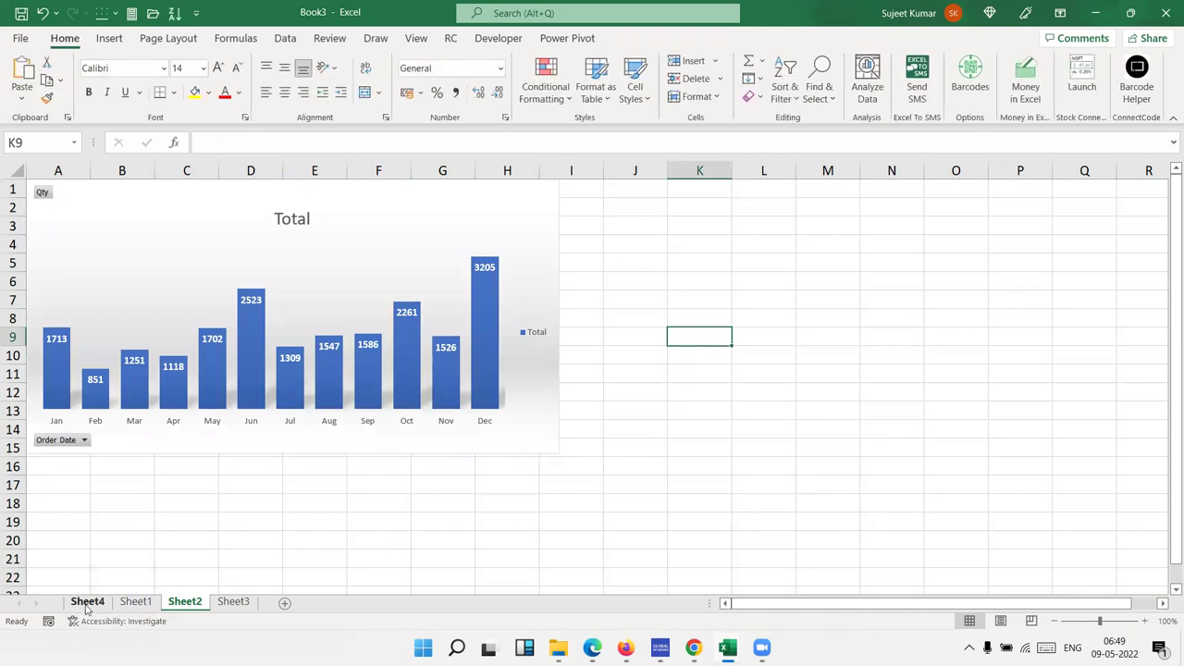
left_click(86, 609)
left_click(381, 372)
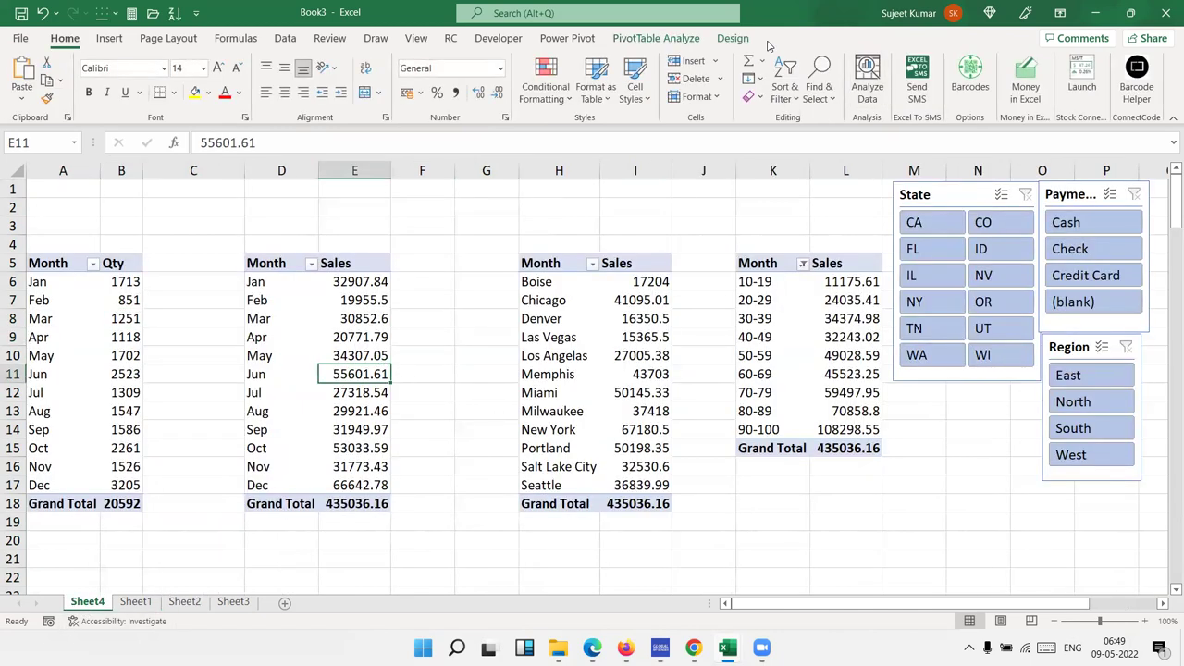
Step: Insert a 2-D Line pivot chart of monthly Sales and cut it from Sheet4
left_click(111, 40)
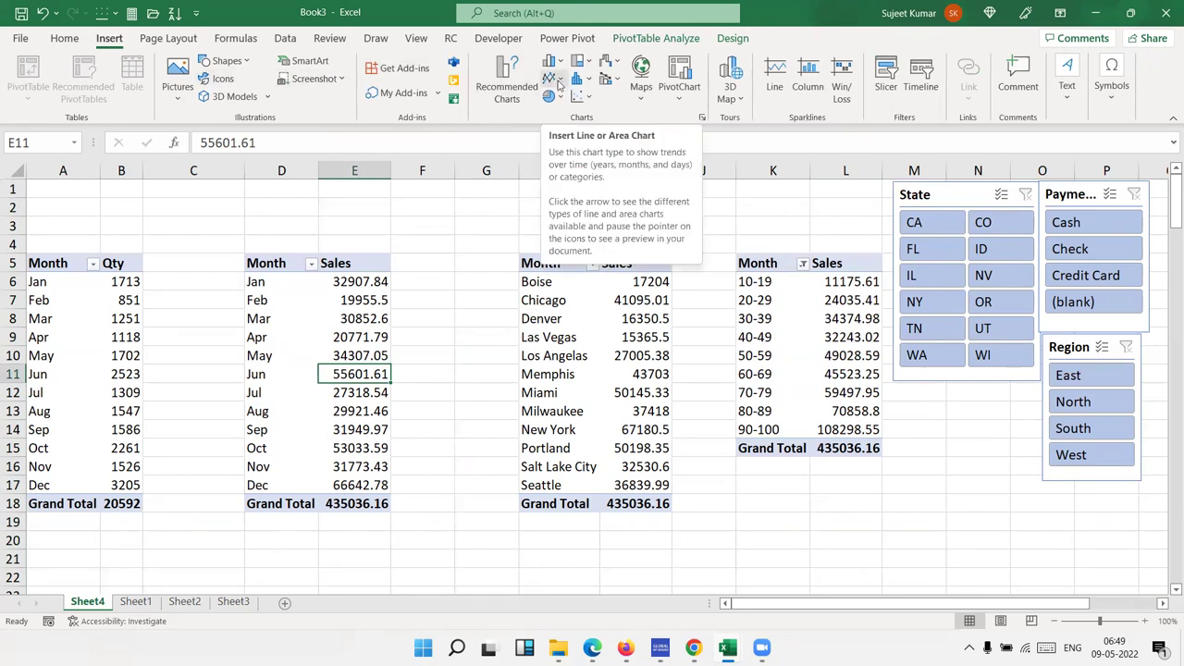
left_click(559, 83)
left_click(564, 129)
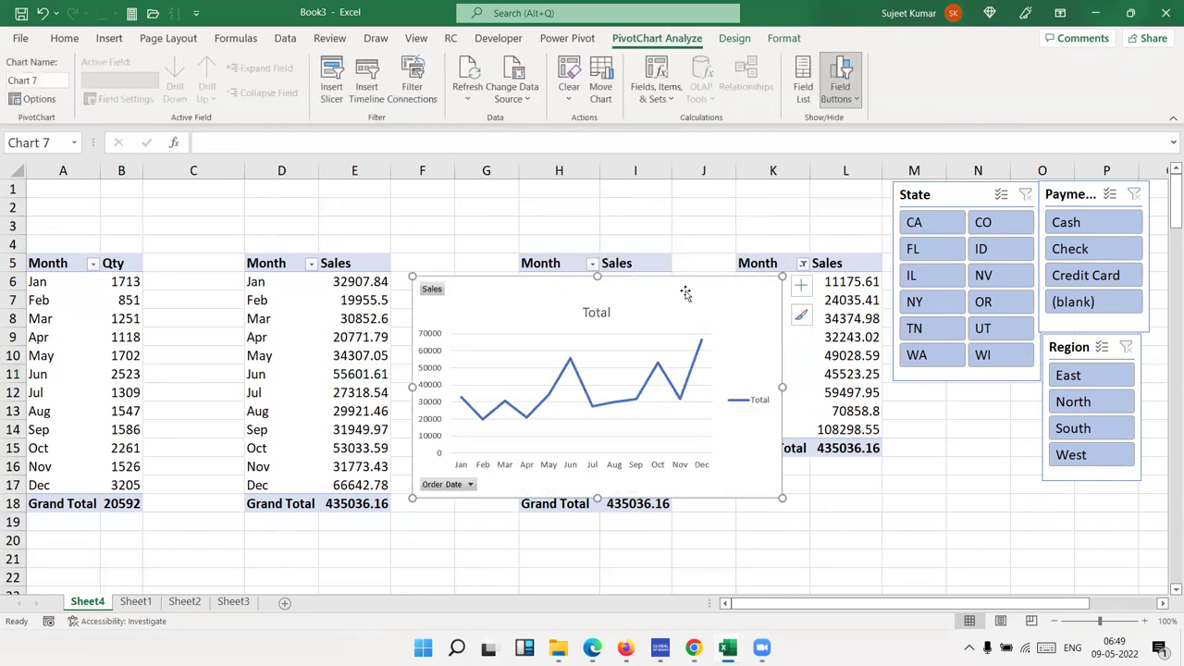
key("Delete")
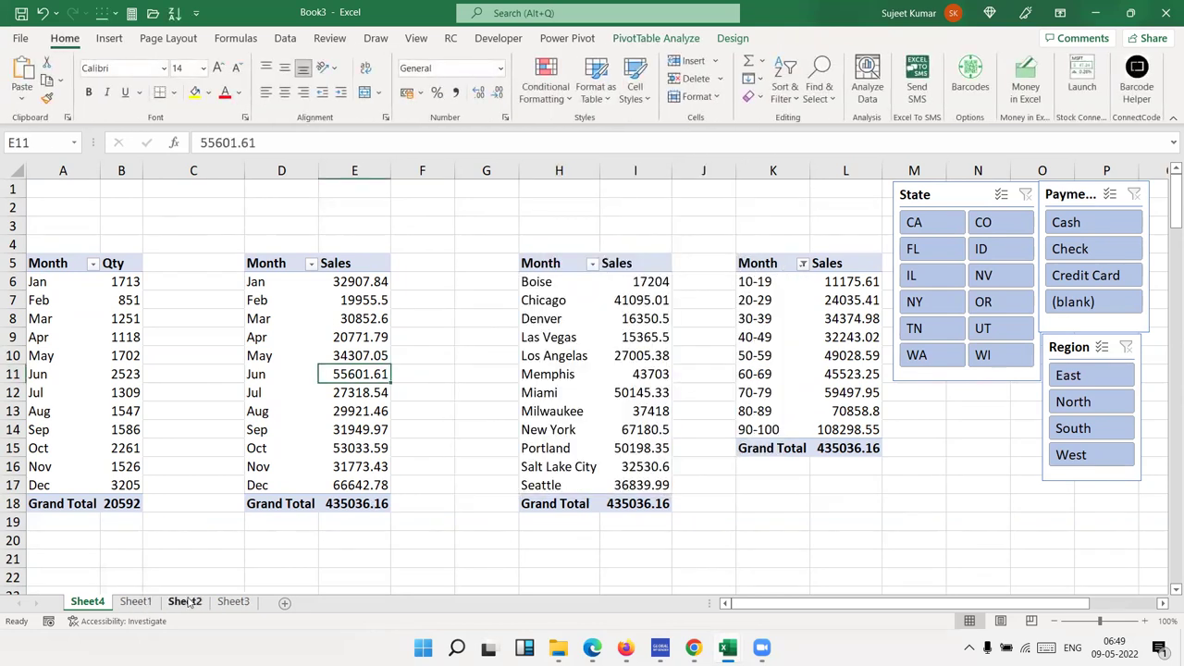
Step: Paste the Sales line chart beside the Qty chart on Sheet2 and enlarge it to match
left_click(187, 602)
left_click(591, 189)
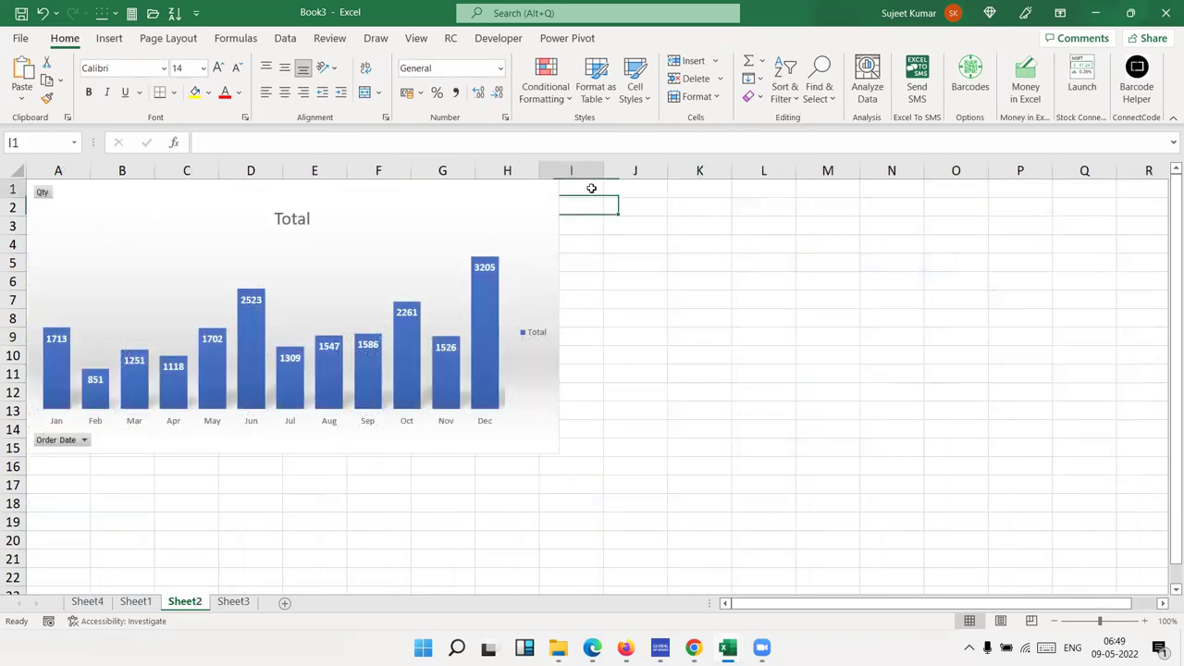
key("ctrl+v")
left_click_drag(617, 191, 633, 192)
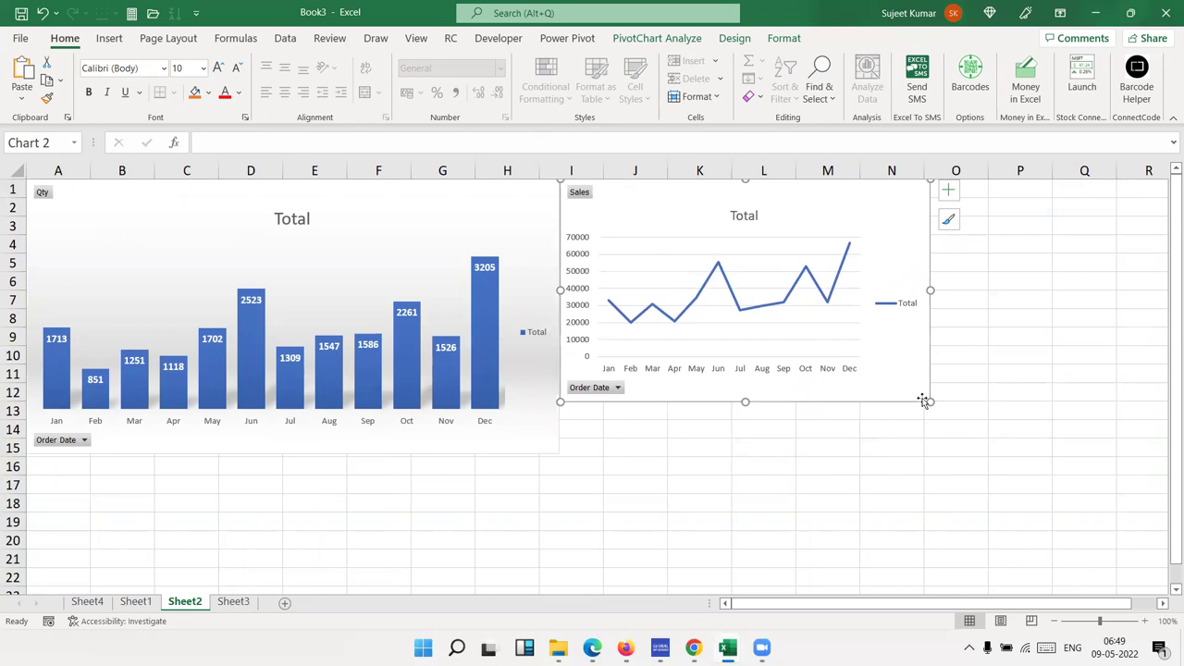
left_click_drag(929, 400, 986, 453)
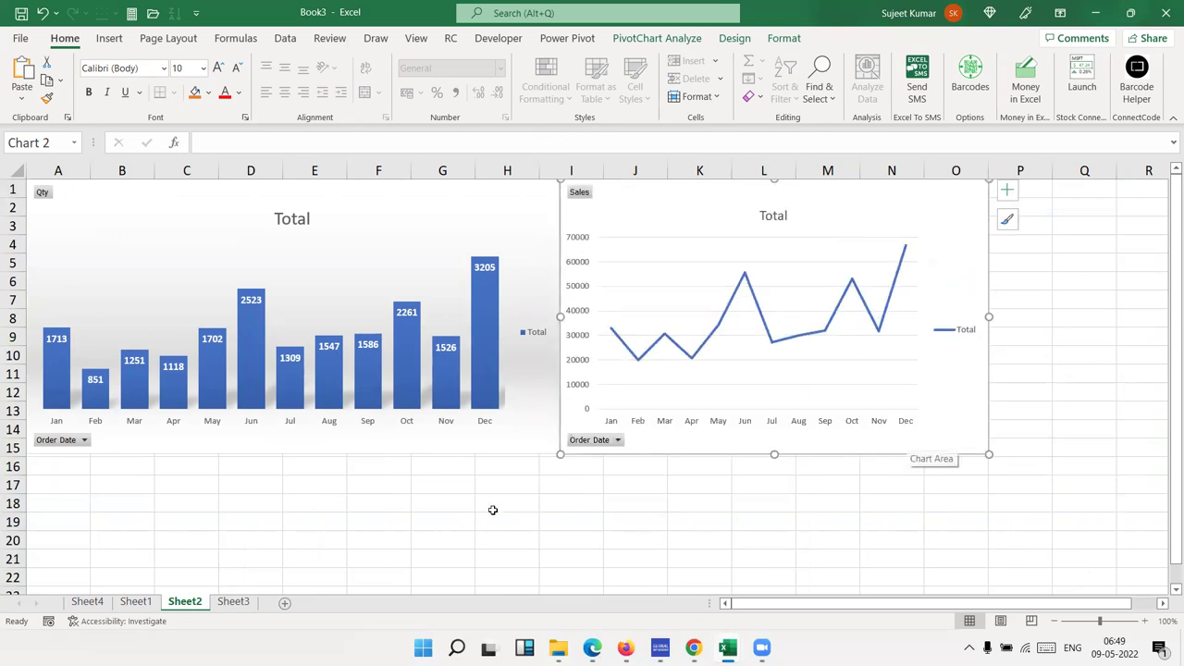
left_click(51, 468)
Step: Insert a Clustered Column pivot chart of Sales by city and cut it from Sheet4
left_click(88, 601)
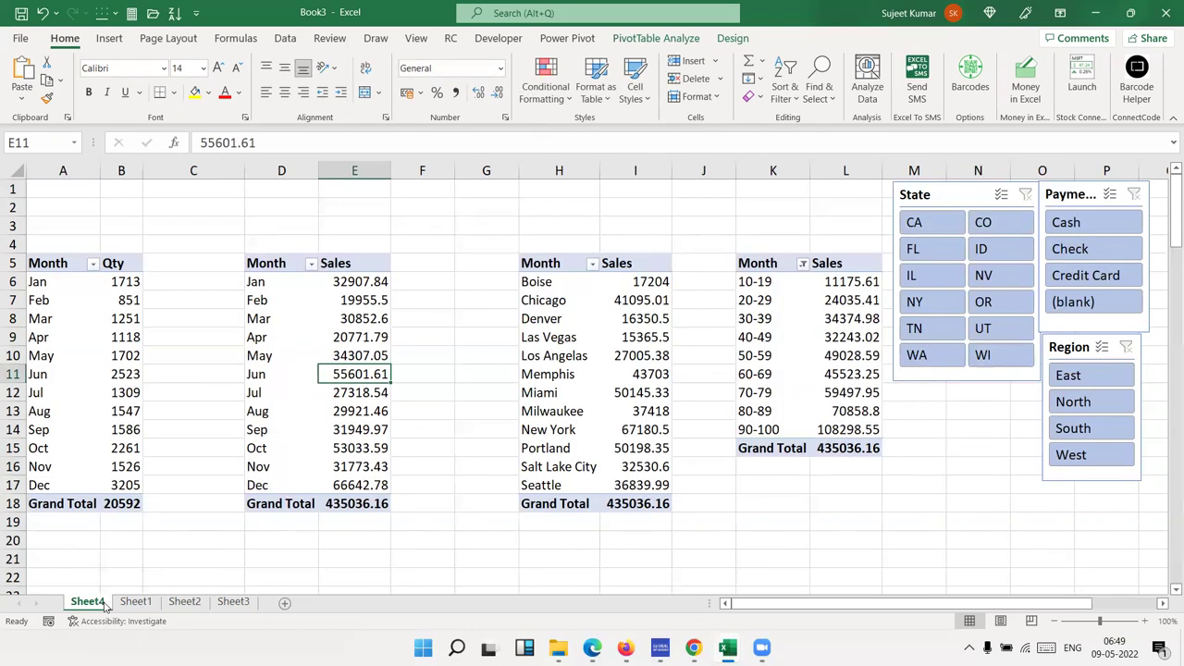
left_click(560, 318)
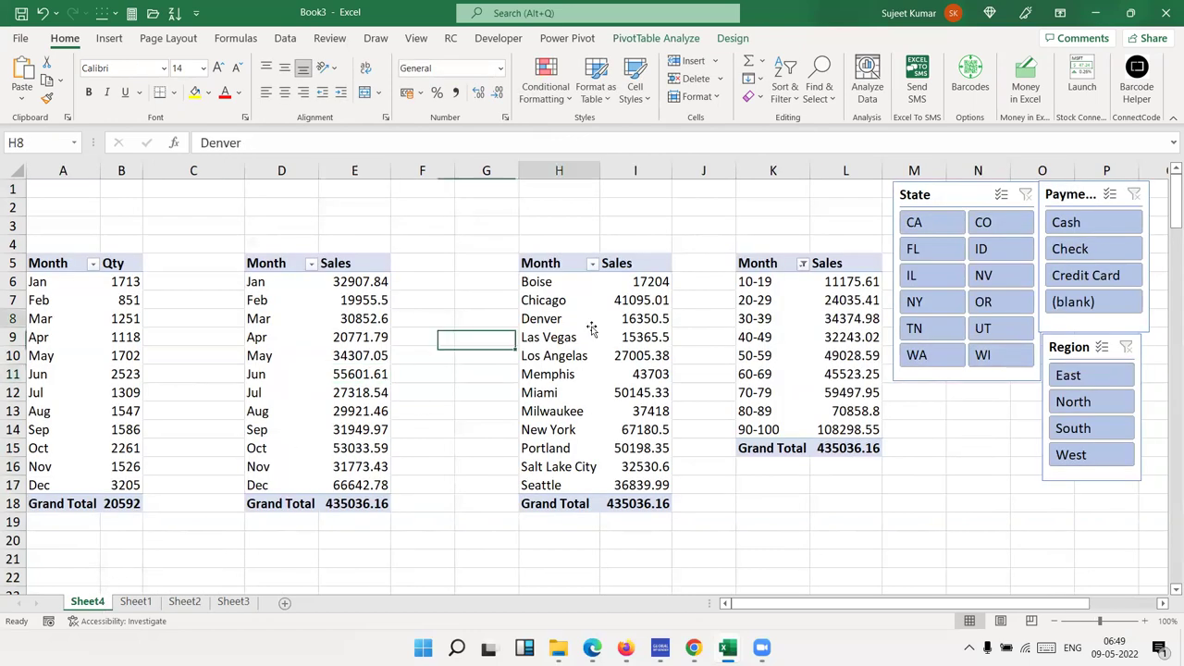
left_click(719, 44)
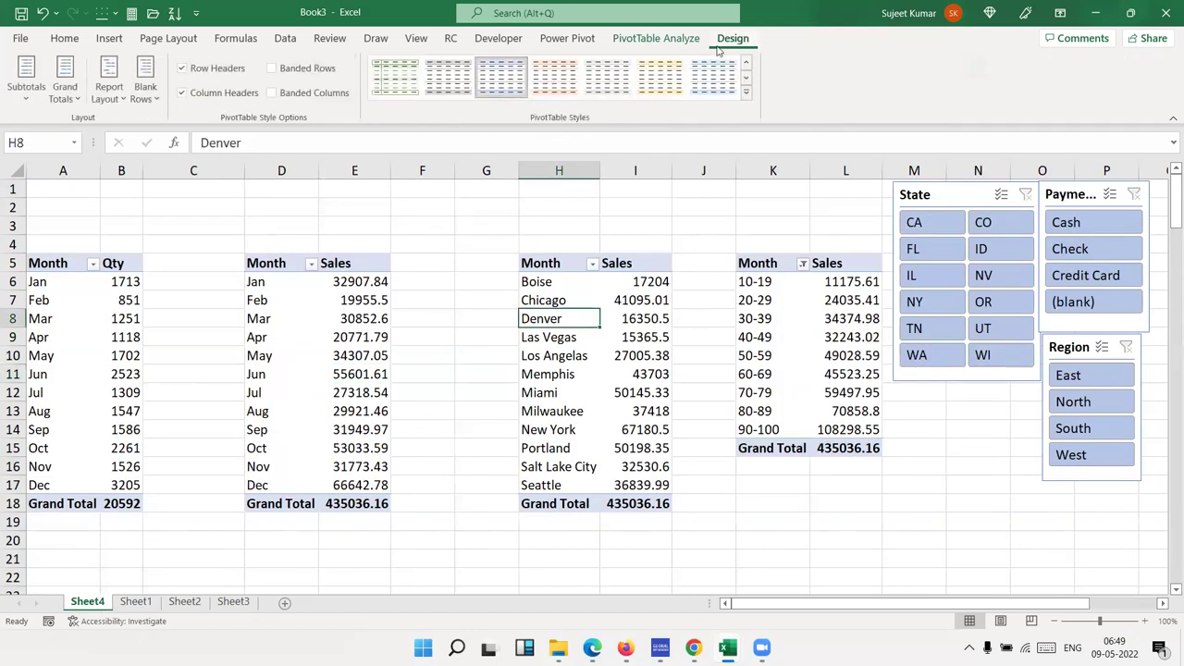
left_click(110, 37)
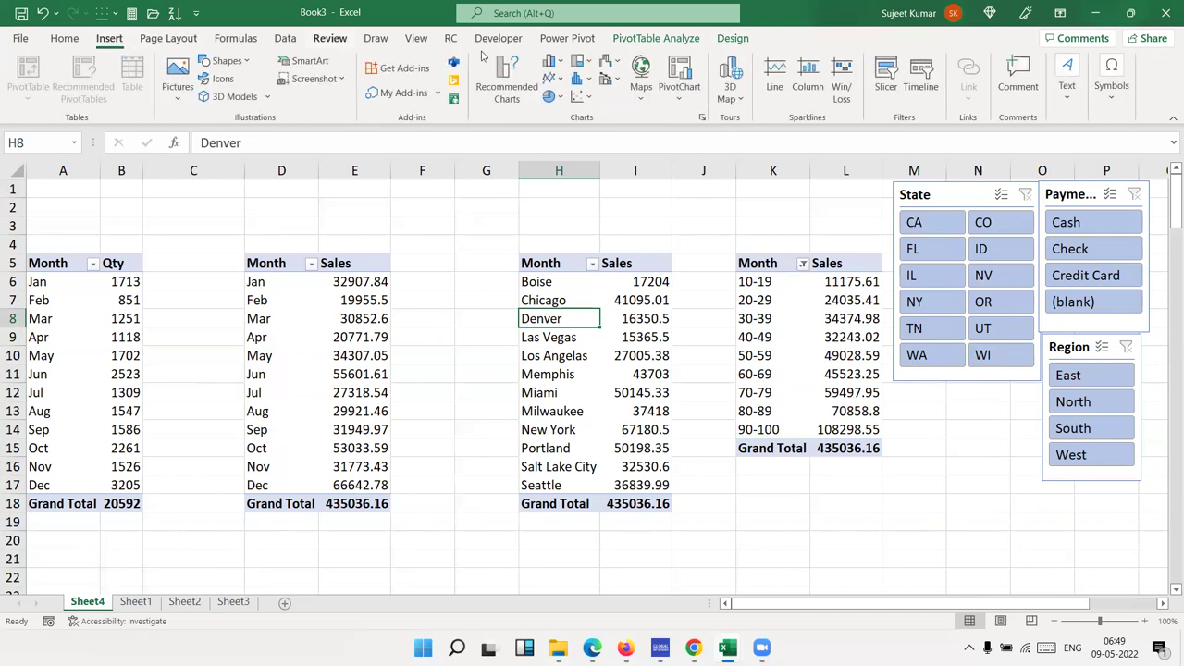
left_click(552, 61)
left_click(563, 113)
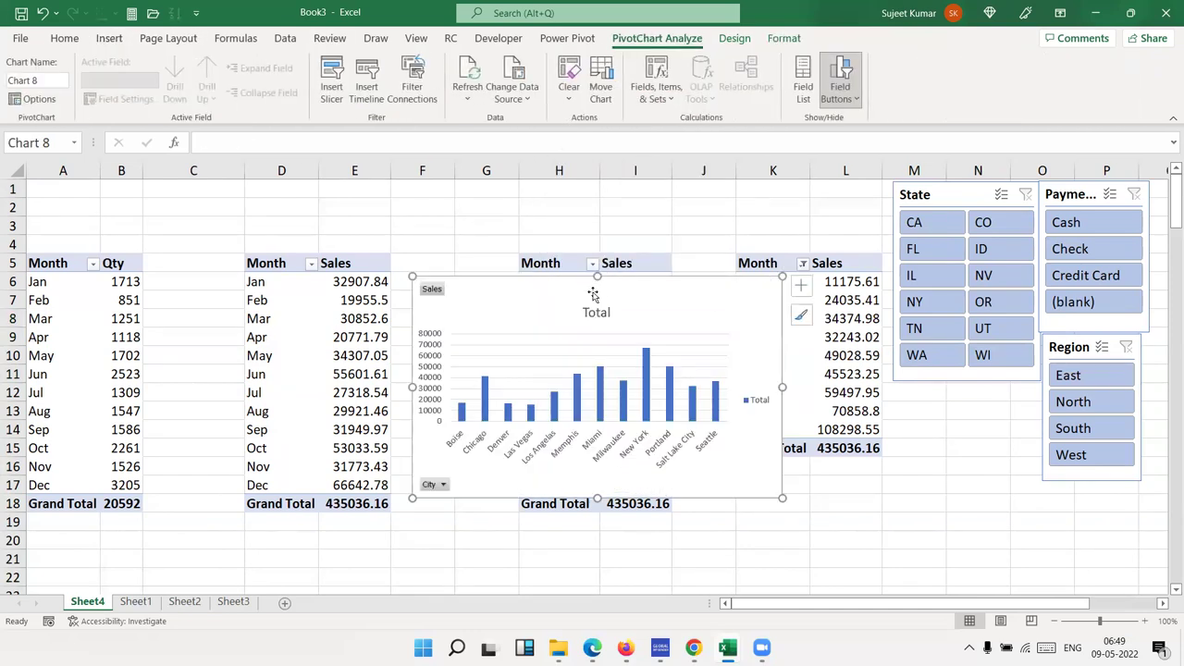
key("ctrl+z")
Step: Paste the city sales chart at A16 on Sheet2 and enlarge it down to about row 29
left_click(135, 602)
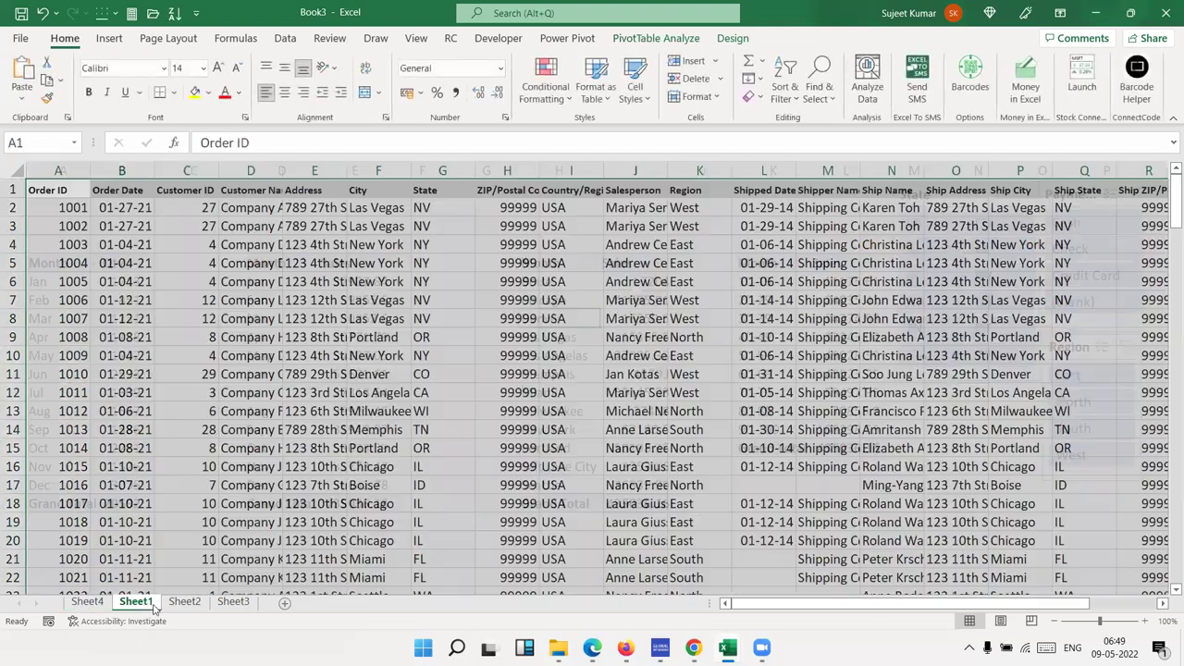
left_click(181, 602)
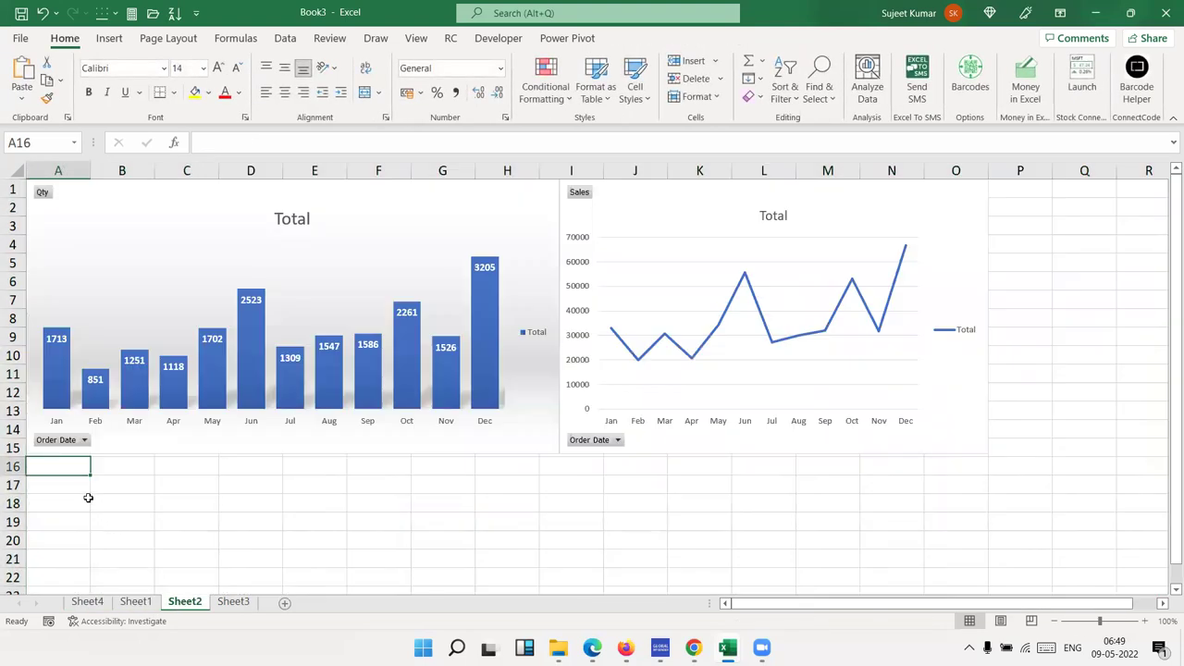
key("ctrl+v")
scroll(185, 458, "down", 3)
left_click_drag(395, 495, 550, 544)
left_click(652, 358)
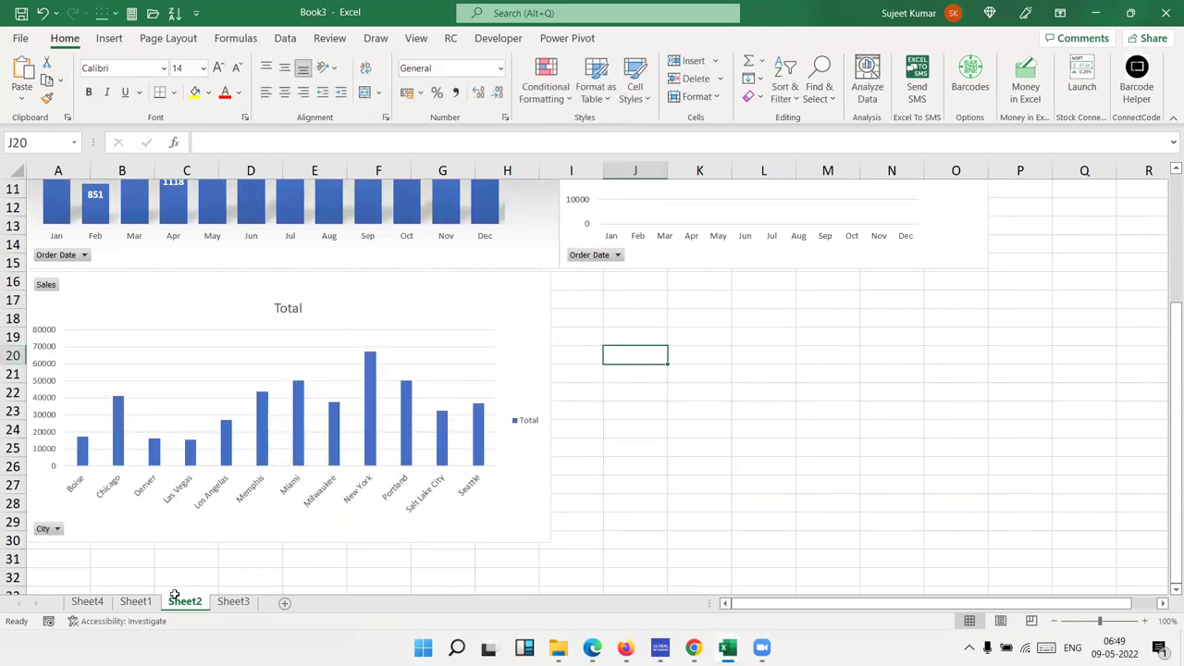
left_click(88, 601)
left_click(773, 313)
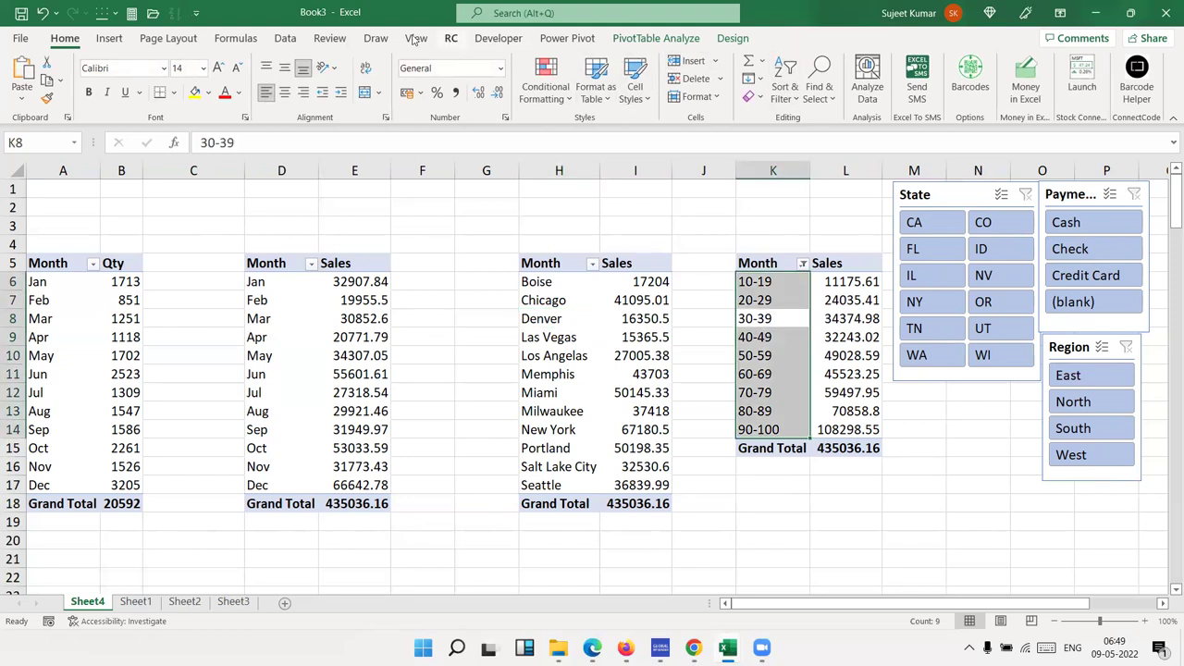
Step: Insert a 2-D Pie pivot chart after a rejected histogram attempt, and cut it from Sheet4
left_click(109, 38)
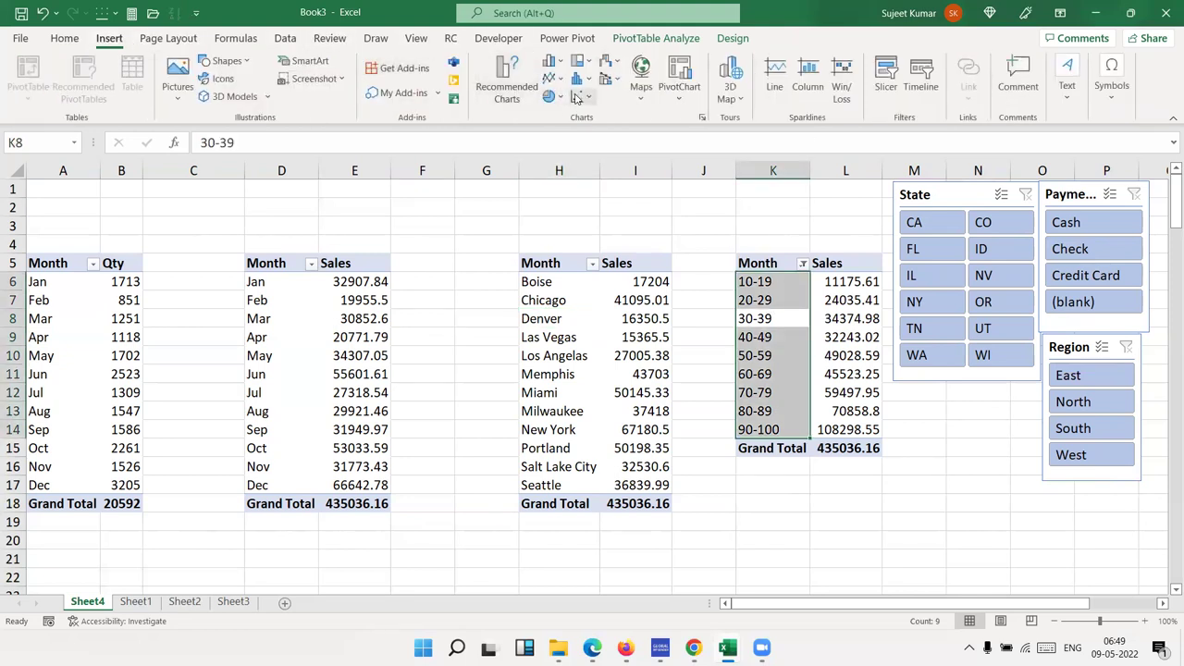
left_click(562, 97)
left_click(588, 82)
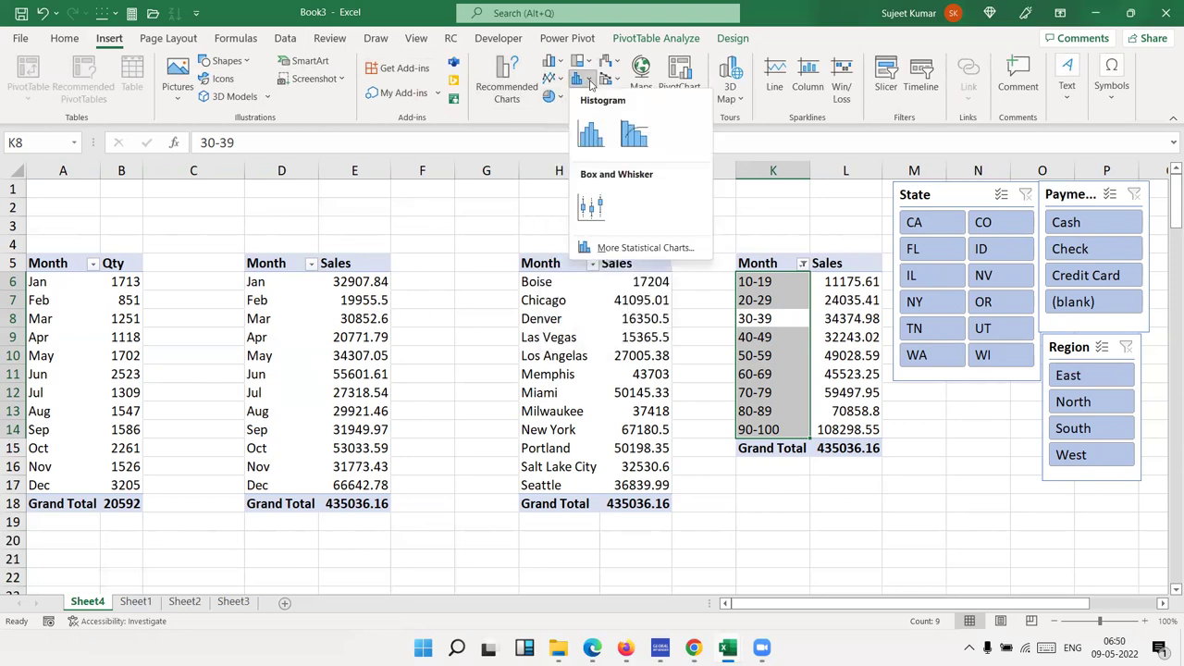
left_click(588, 133)
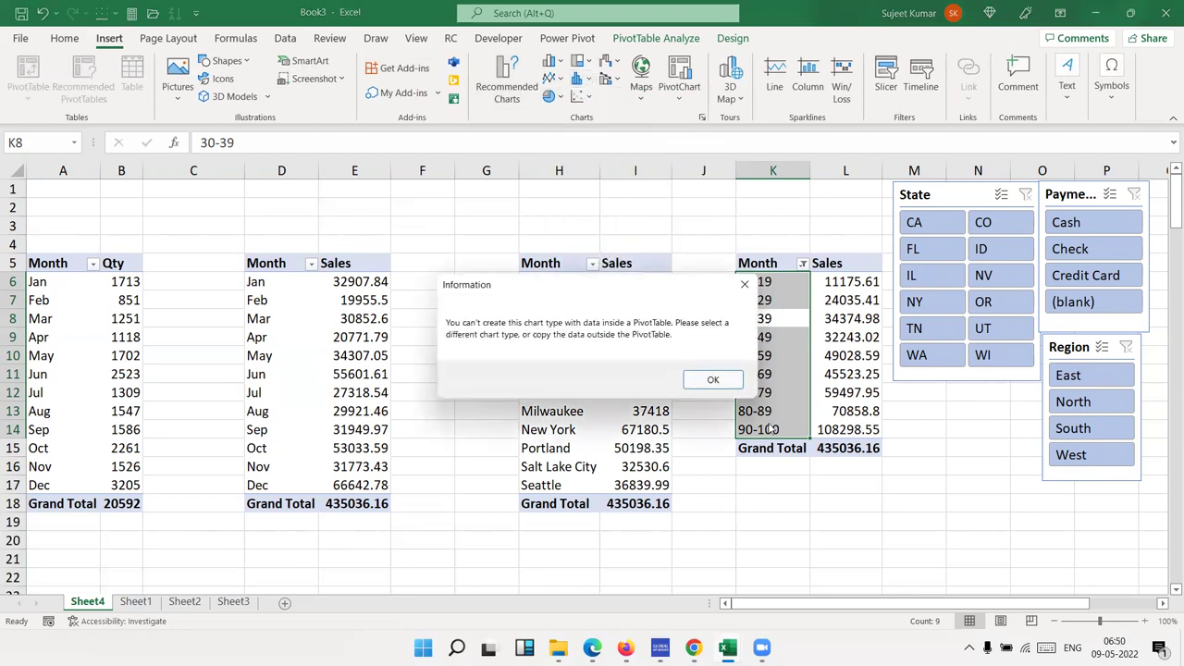
left_click(709, 376)
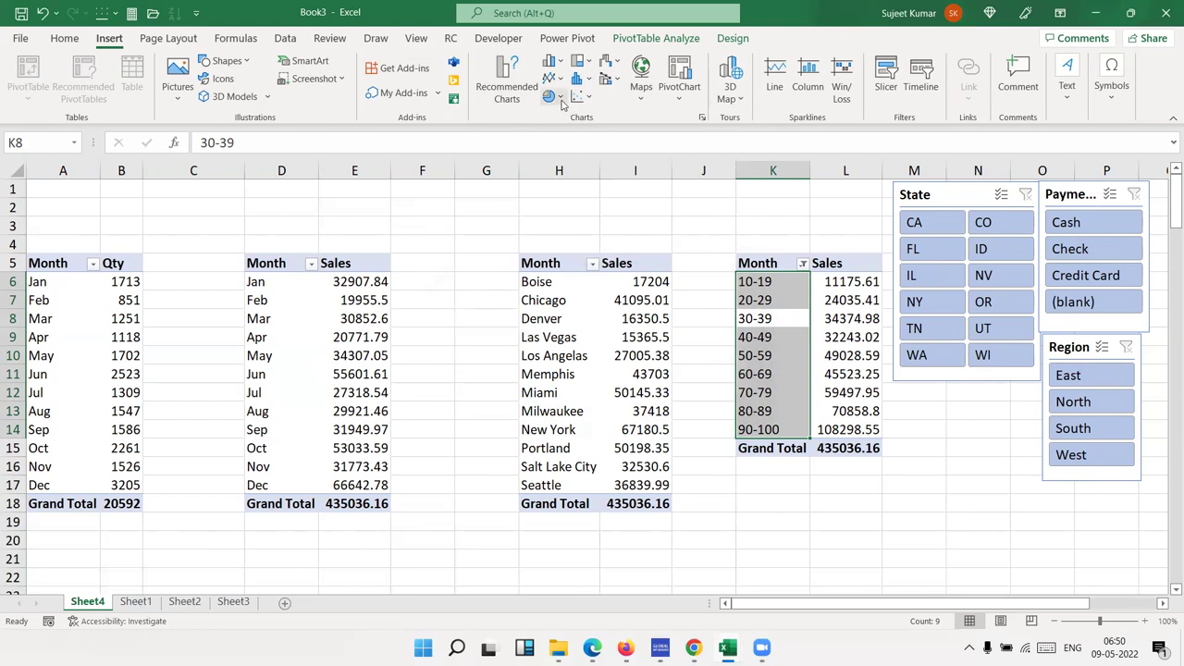
left_click(553, 96)
left_click(566, 151)
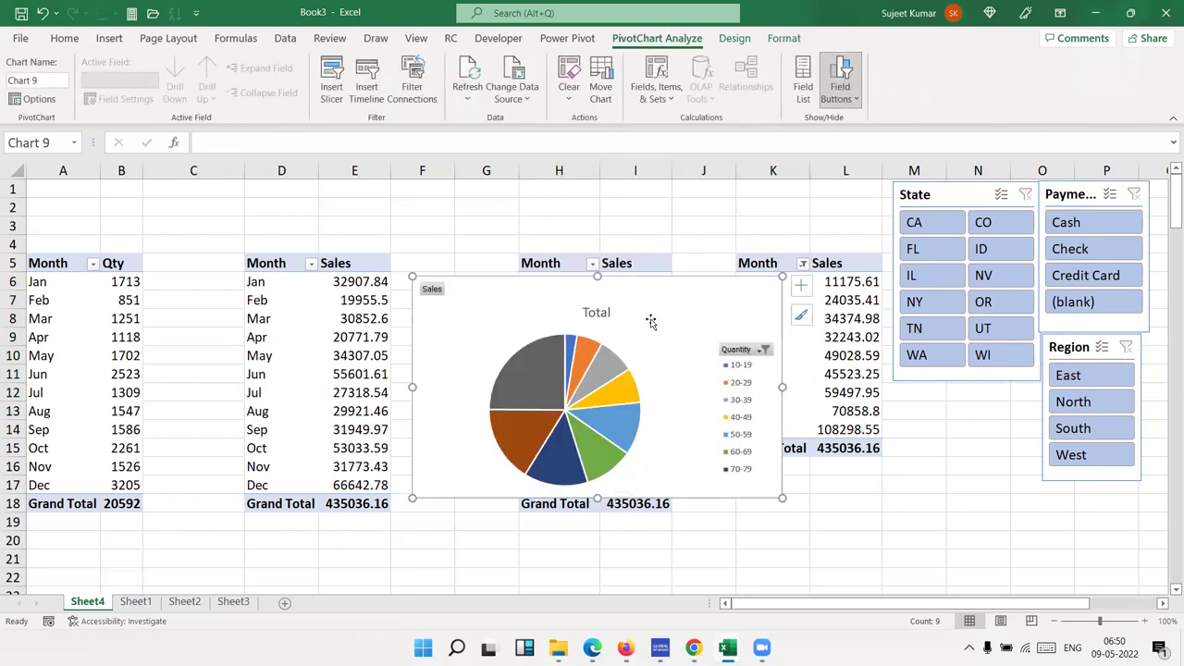
key("Delete")
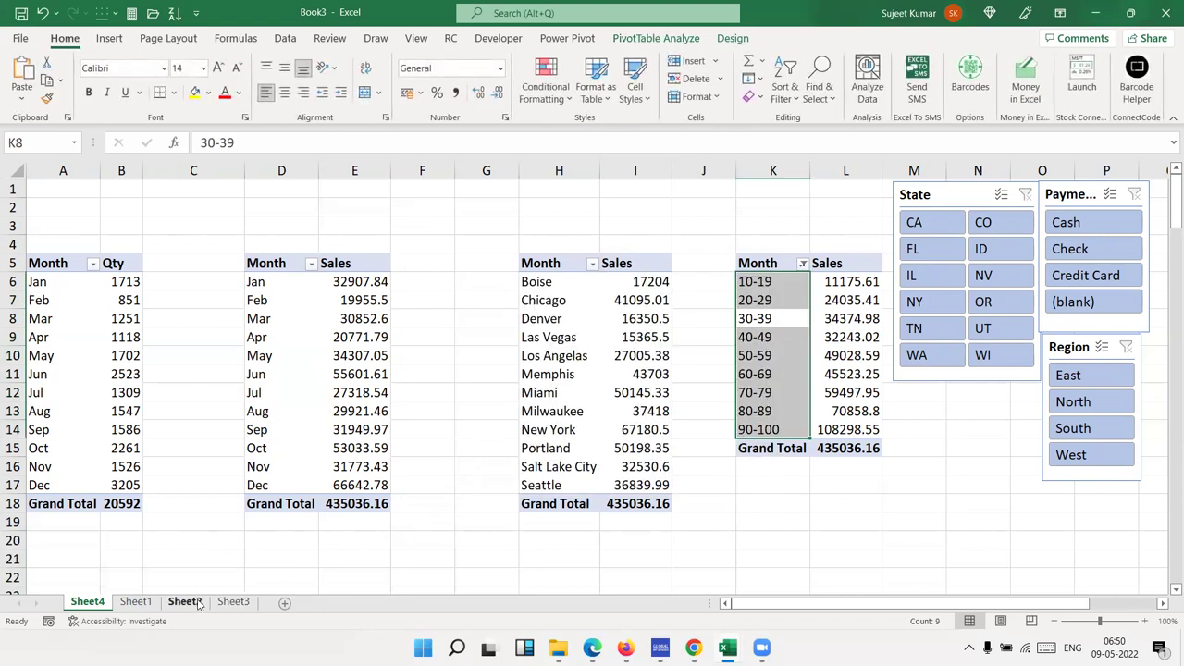
Step: Paste the pie chart at I16 on Sheet2 and enlarge it down to row 29
left_click(204, 603)
left_click(573, 282)
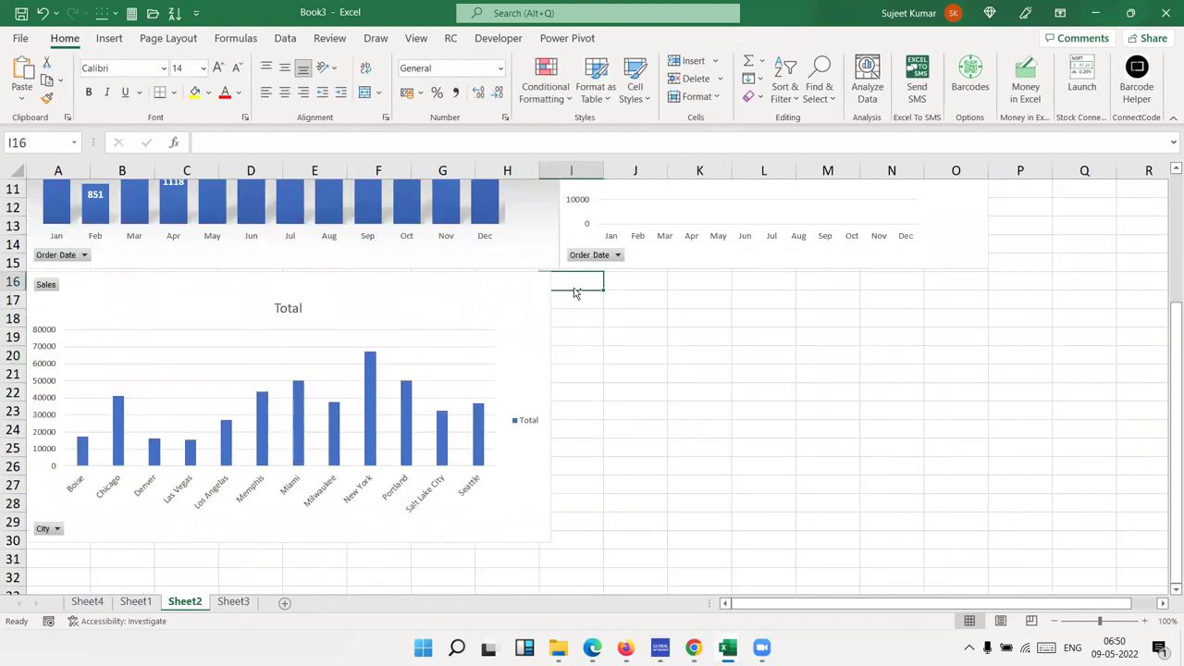
key("ctrl+v")
left_click_drag(626, 304, 640, 304)
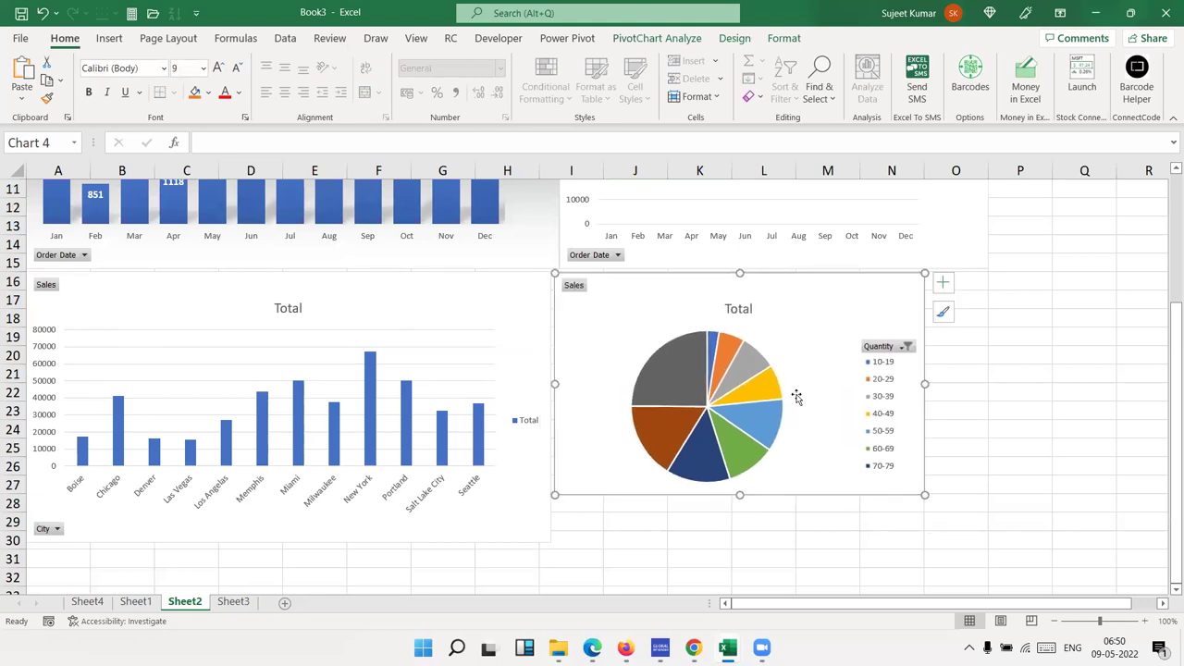
left_click_drag(925, 496, 983, 531)
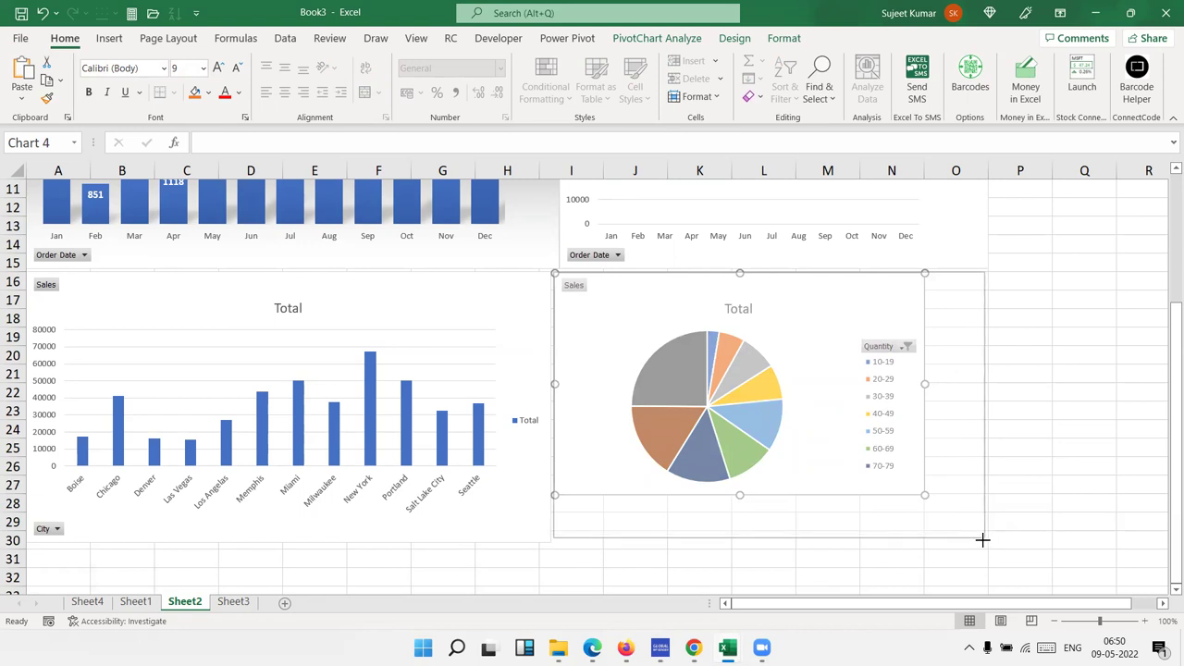
left_click_drag(983, 531, 984, 541)
left_click(1027, 446)
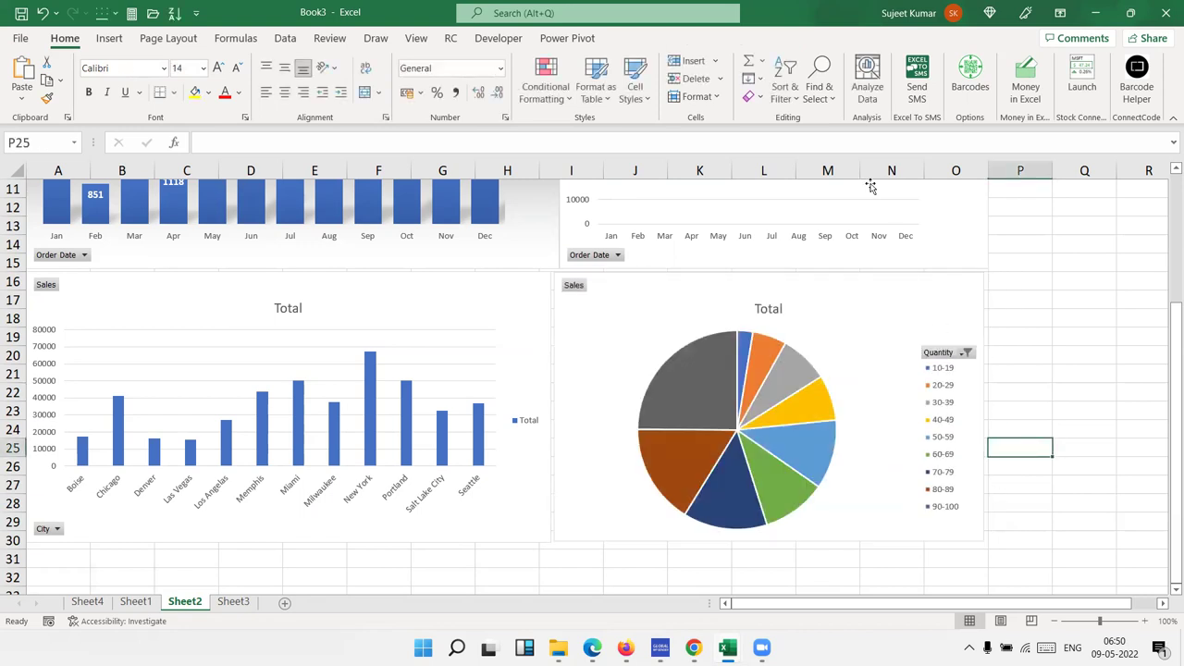
scroll(873, 185, "up", 3)
Step: Select the State, Payment and Region slicers on Sheet4 and cut them
left_click(87, 601)
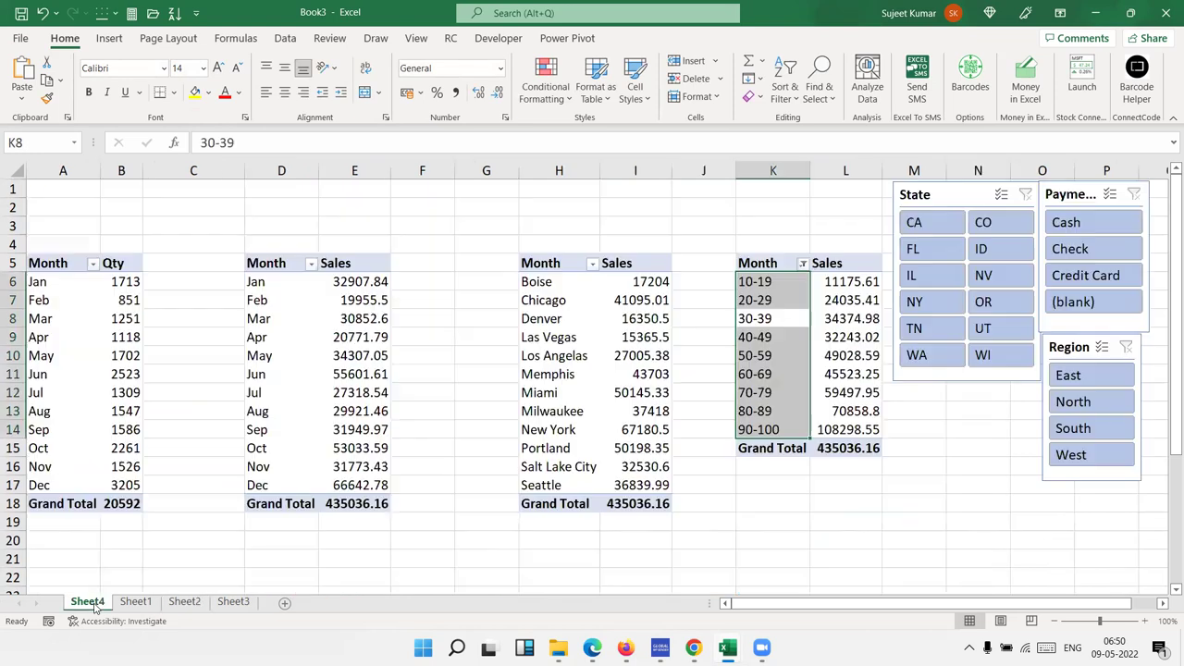
left_click(937, 202)
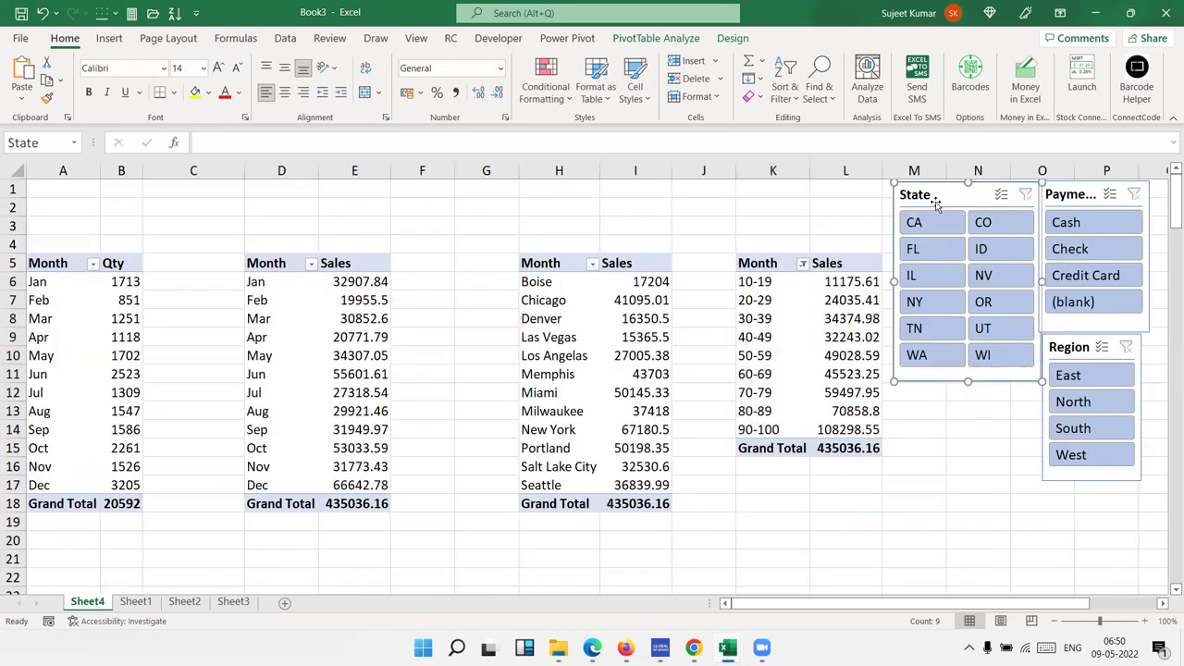
left_click(1078, 194, "ctrl")
left_click(1071, 354, "ctrl")
key("Delete")
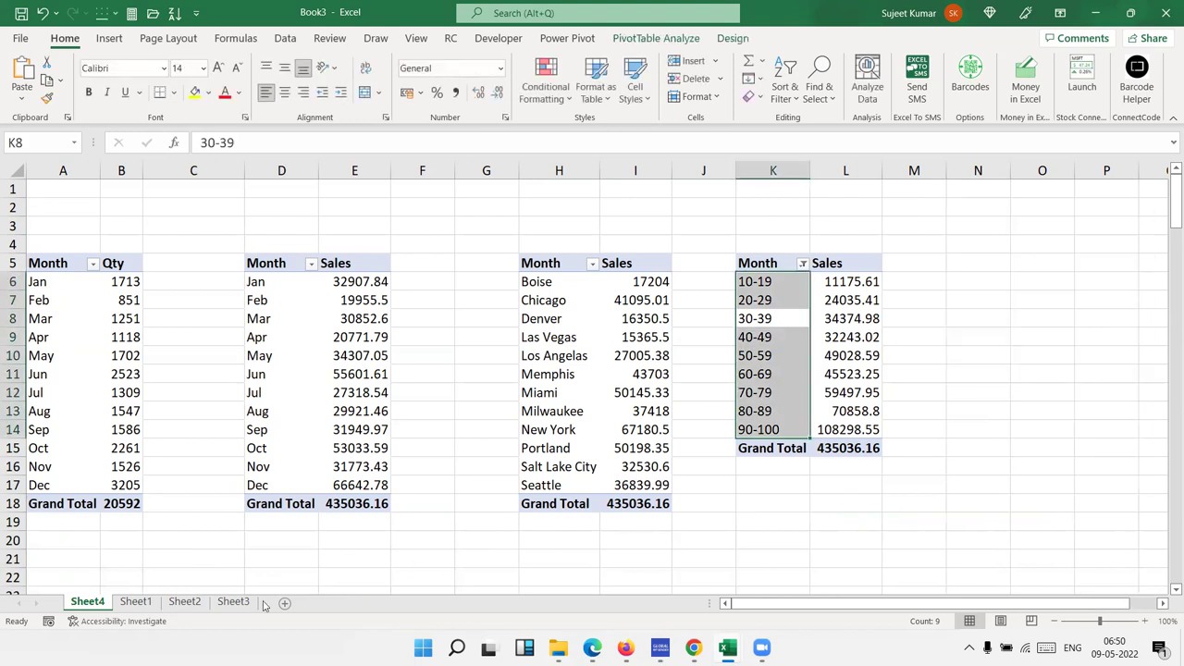
Step: Paste the three slicers at cell P1 on Sheet2, to the right of the charts
left_click(235, 601)
left_click(185, 600)
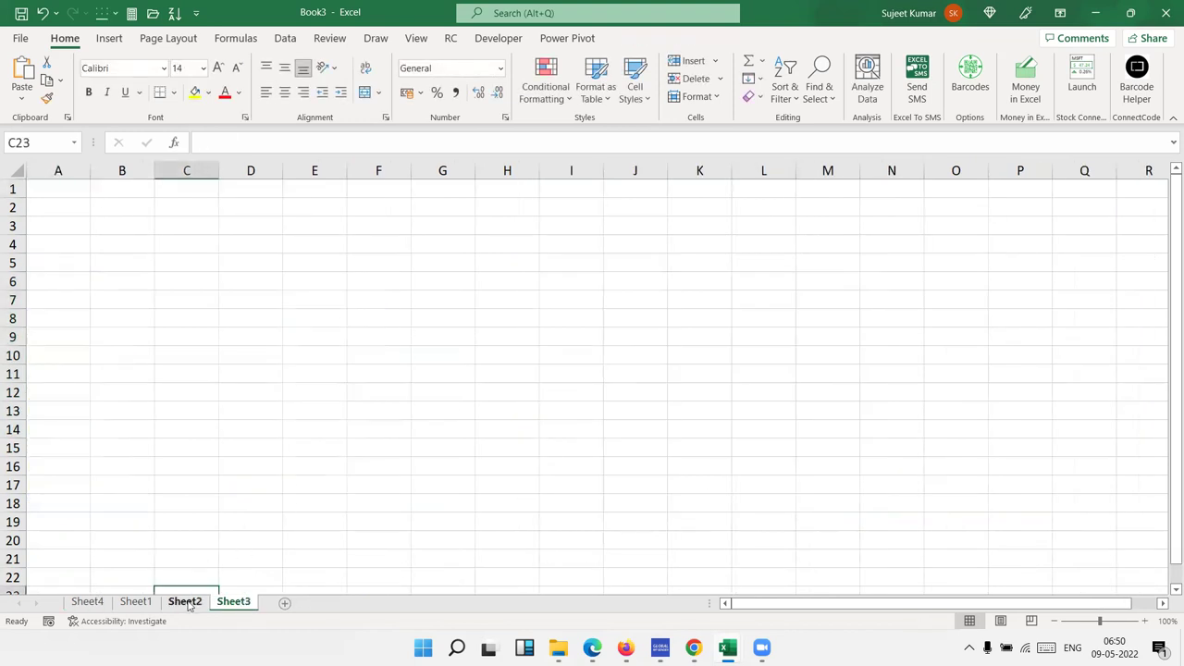
left_click(1035, 187)
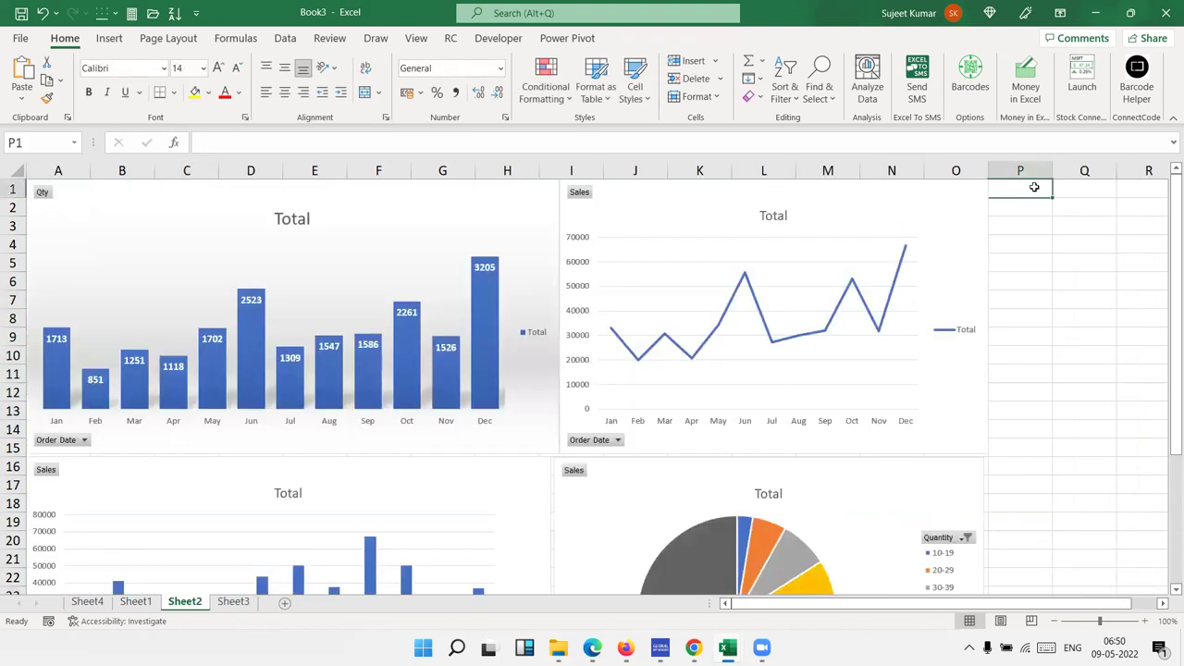
key("ctrl+v")
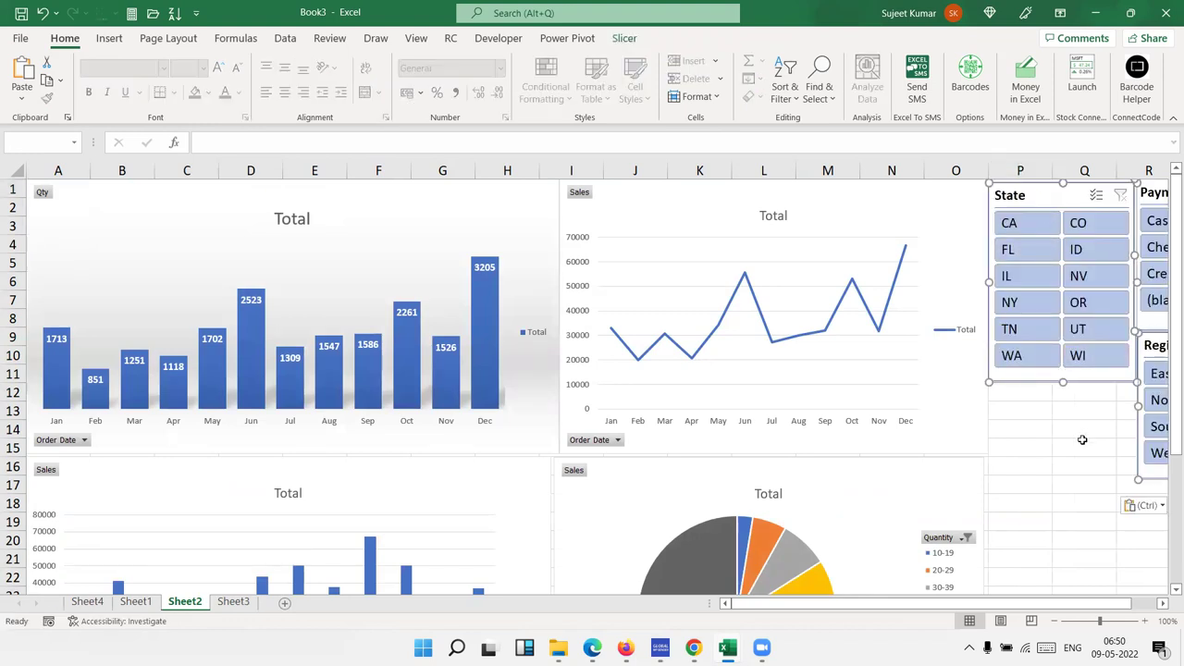
left_click(1083, 443)
left_click(1144, 606)
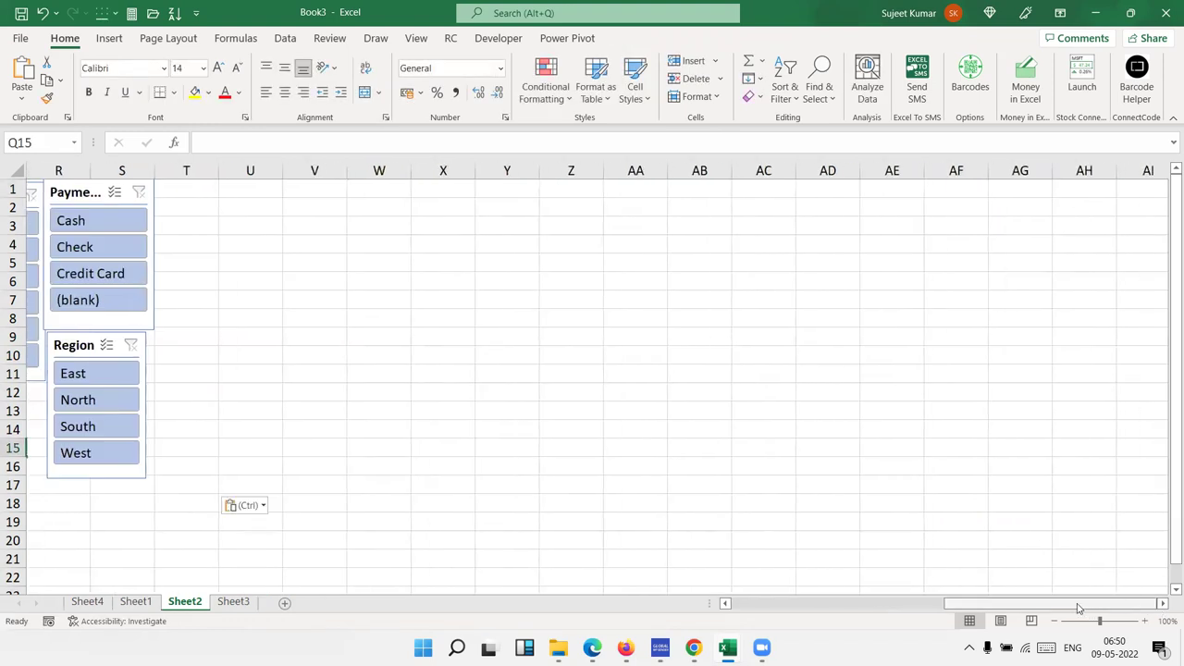
left_click_drag(1078, 608, 881, 624)
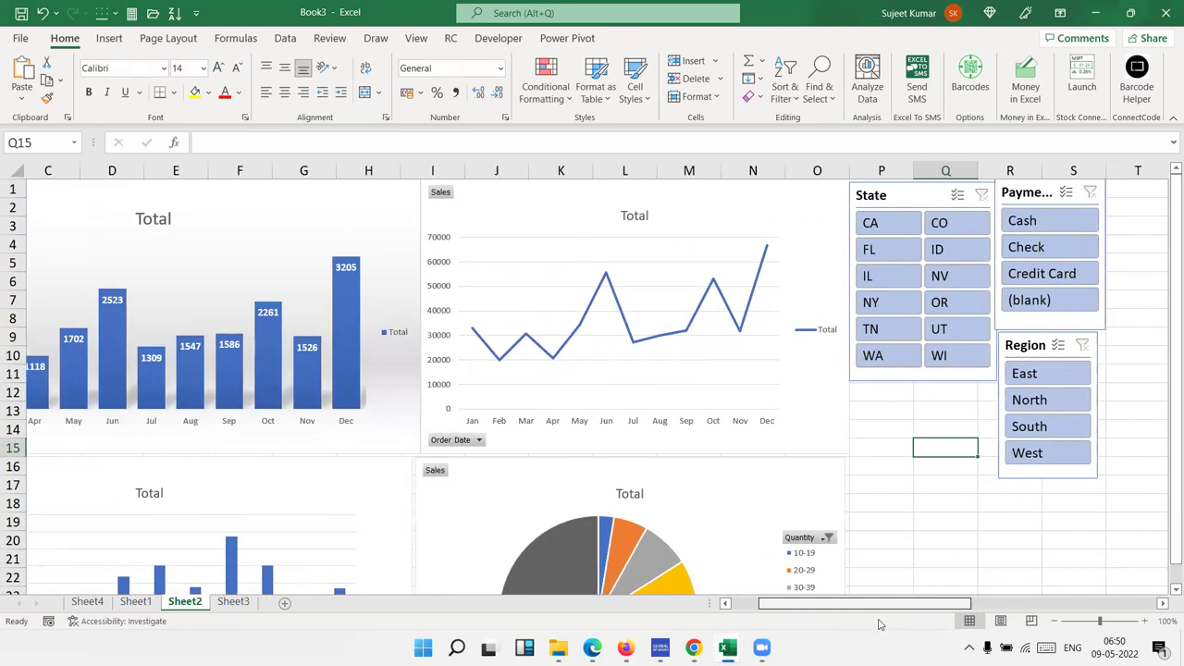
left_click_drag(879, 625, 870, 624)
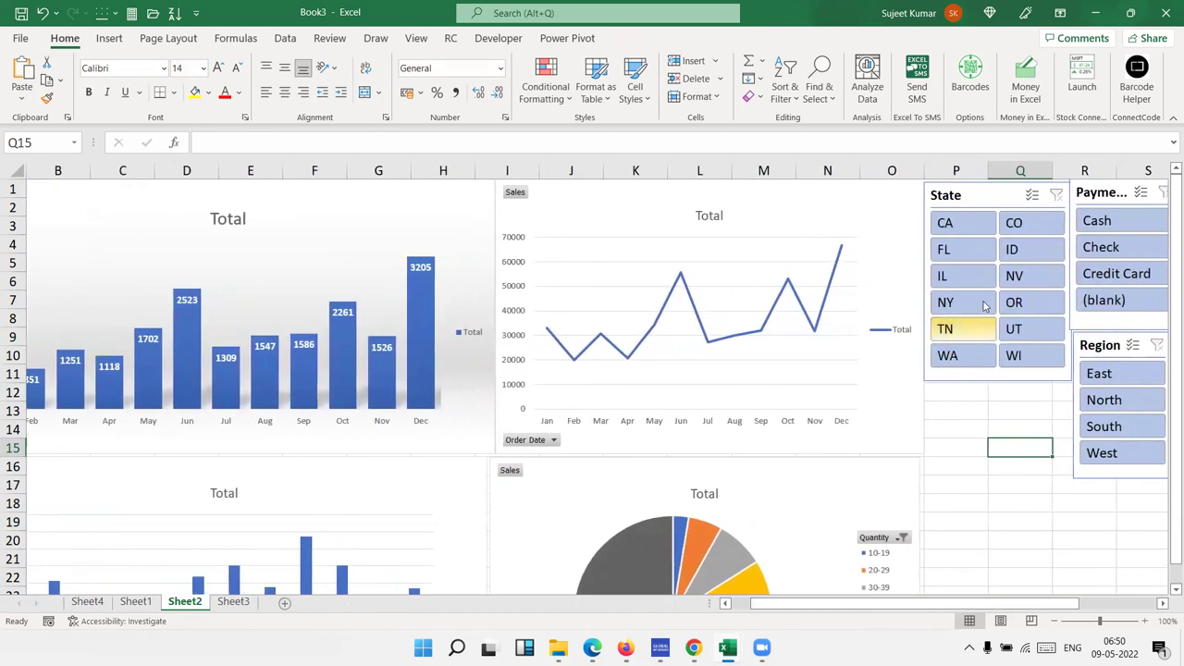
left_click(943, 225)
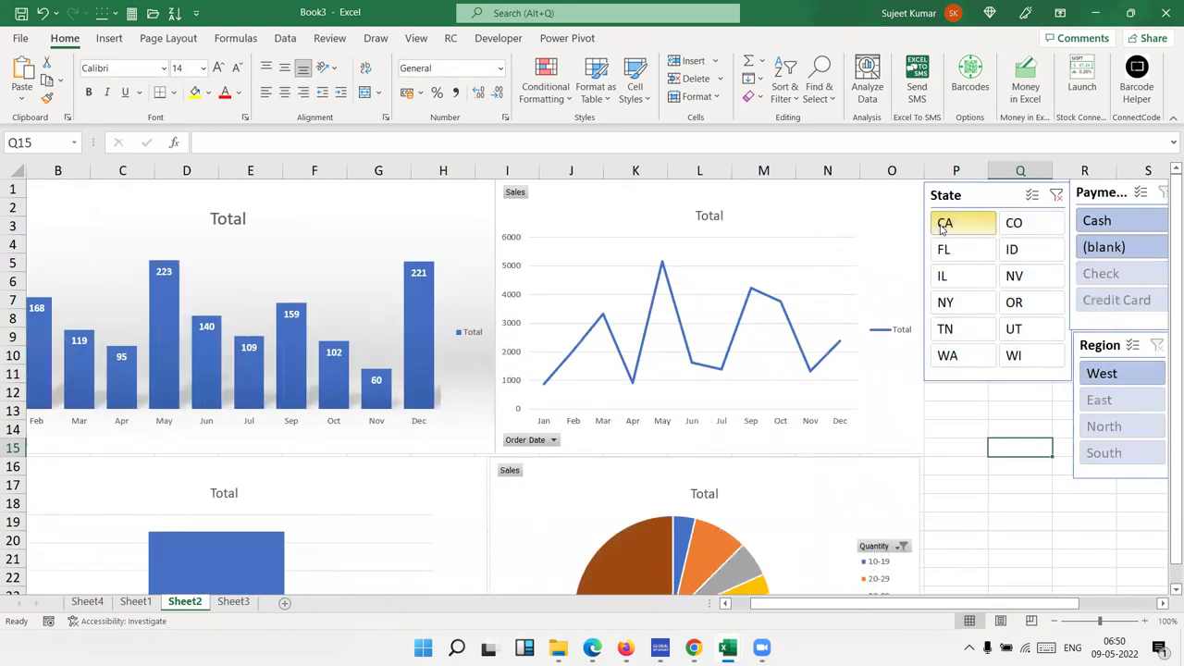
left_click(944, 249)
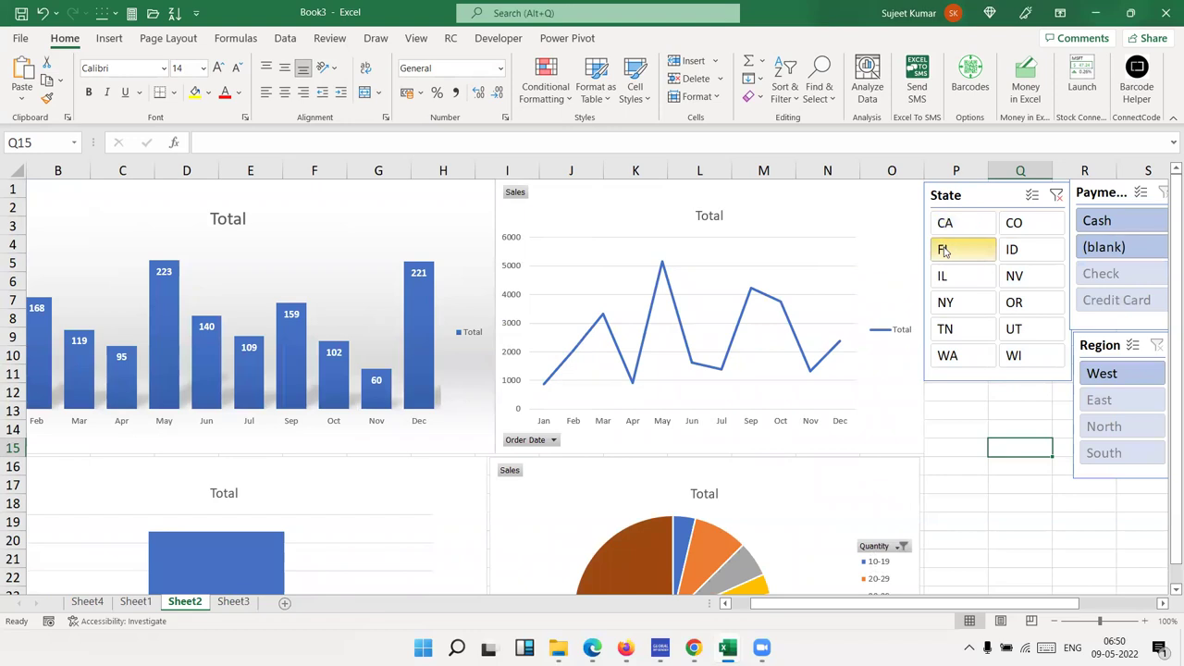
left_click(956, 302)
left_click(1057, 195)
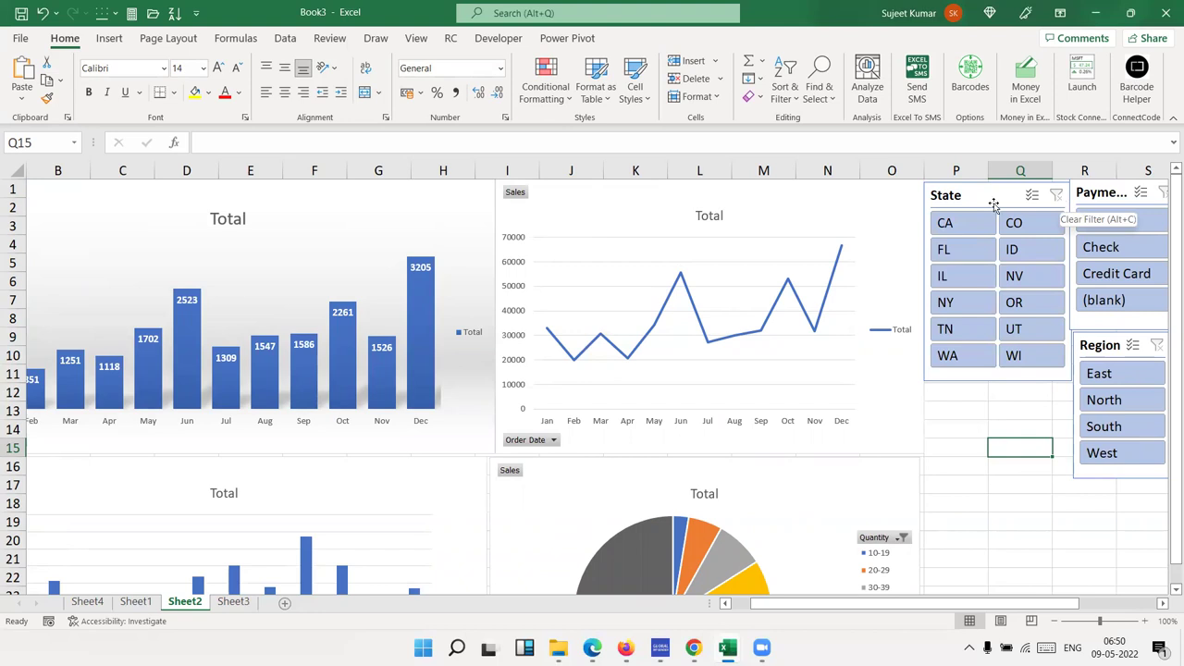
left_click(962, 223)
left_click(135, 603)
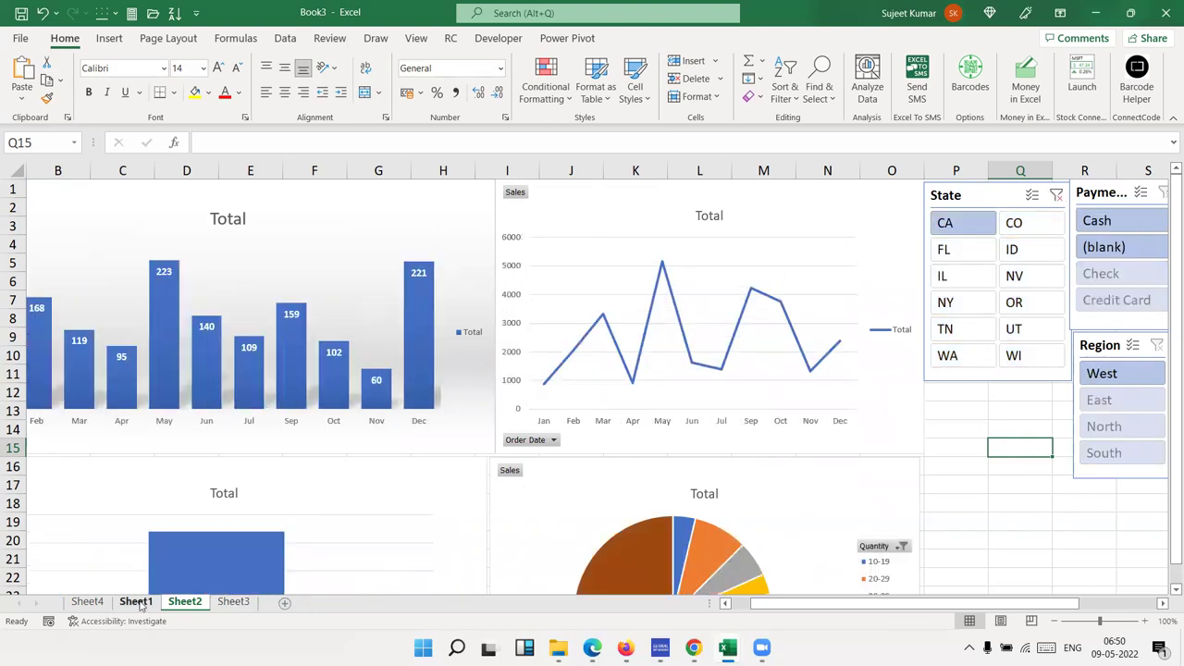
left_click(102, 602)
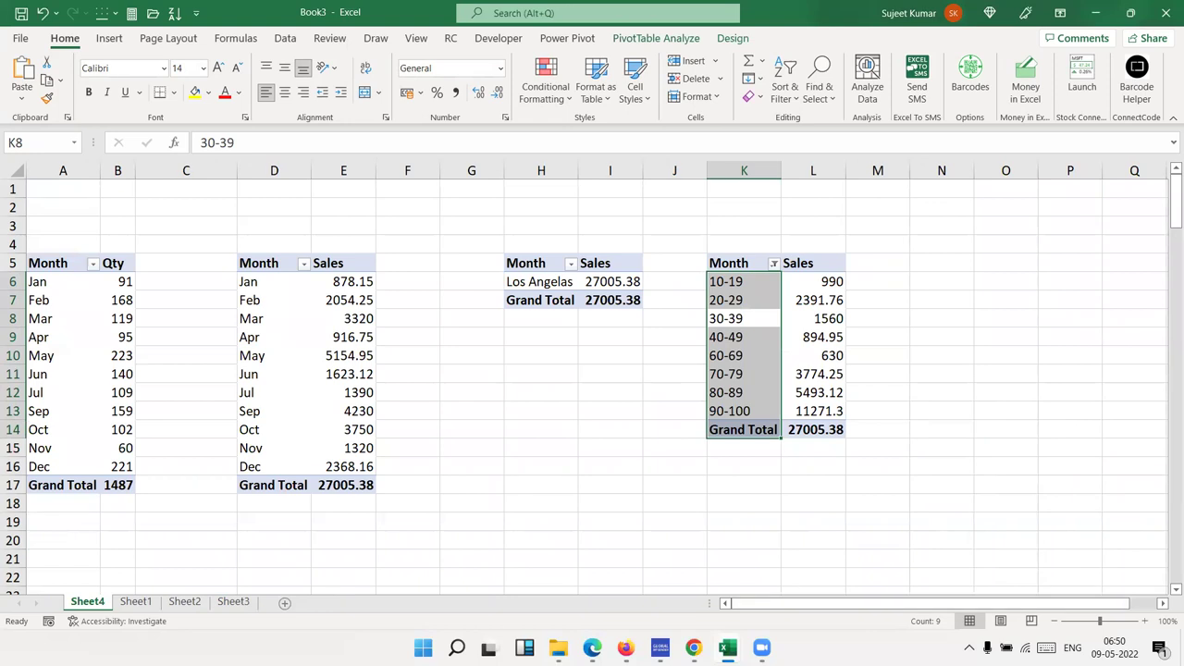
left_click(222, 603)
left_click(190, 603)
left_click(138, 603)
left_click(178, 603)
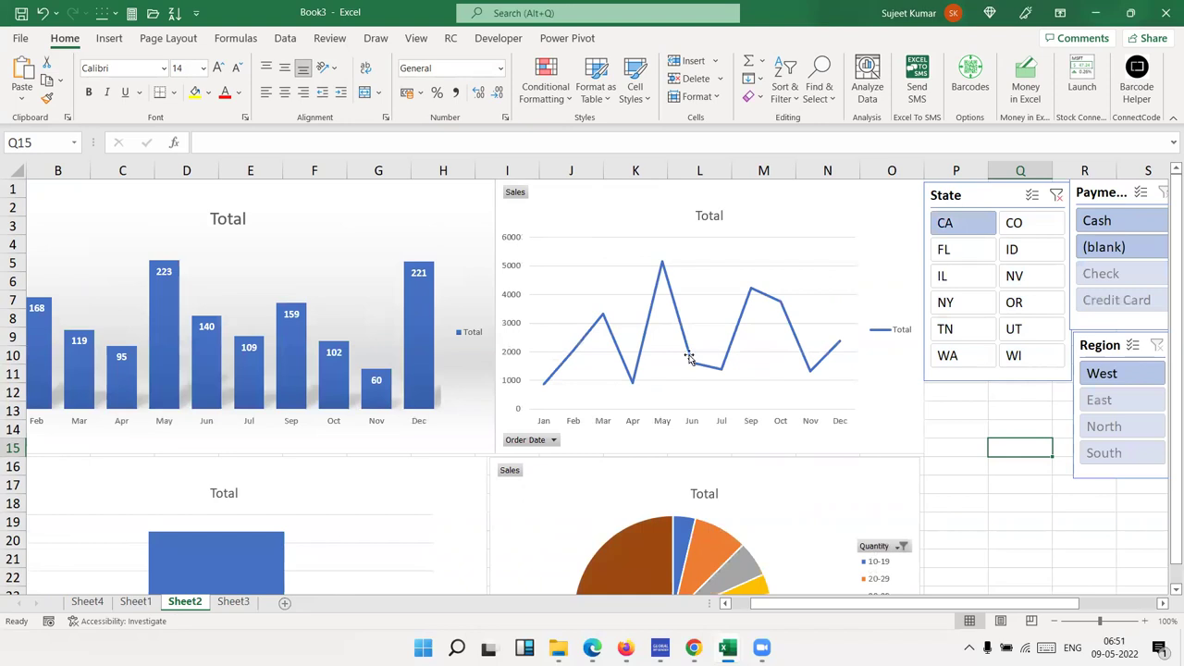
left_click(1056, 196)
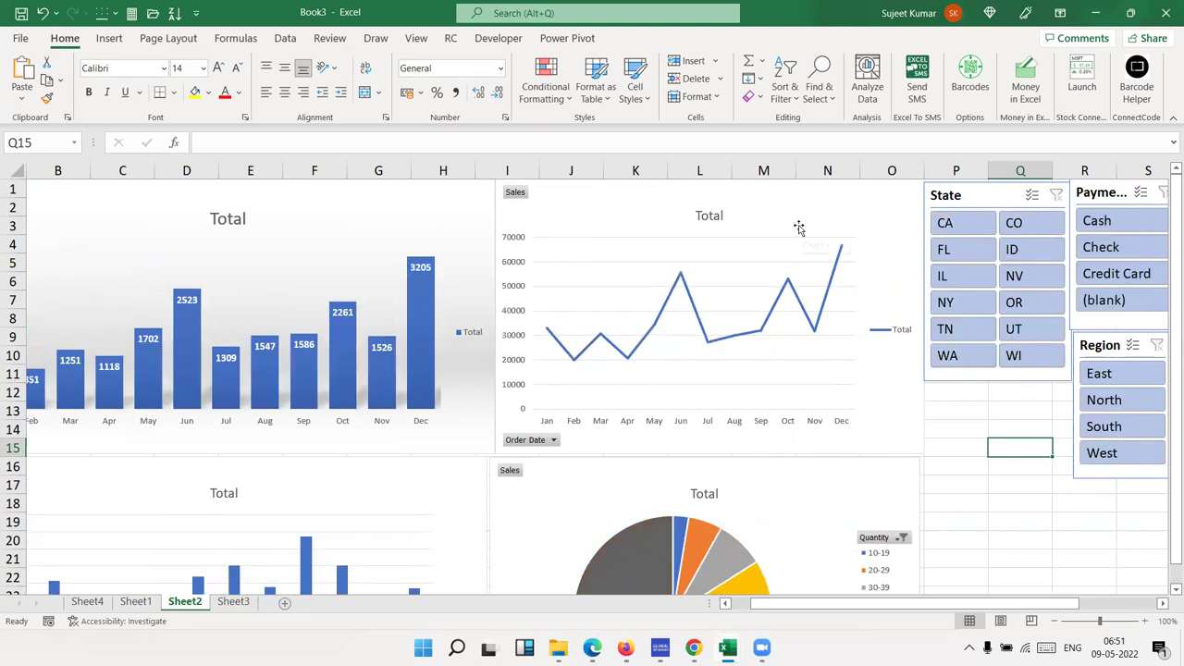
Step: Show the Dashboard sheet of the '1.Pivot Tables and Dashboards (1)' workbook and save it
mouse_move(727, 647)
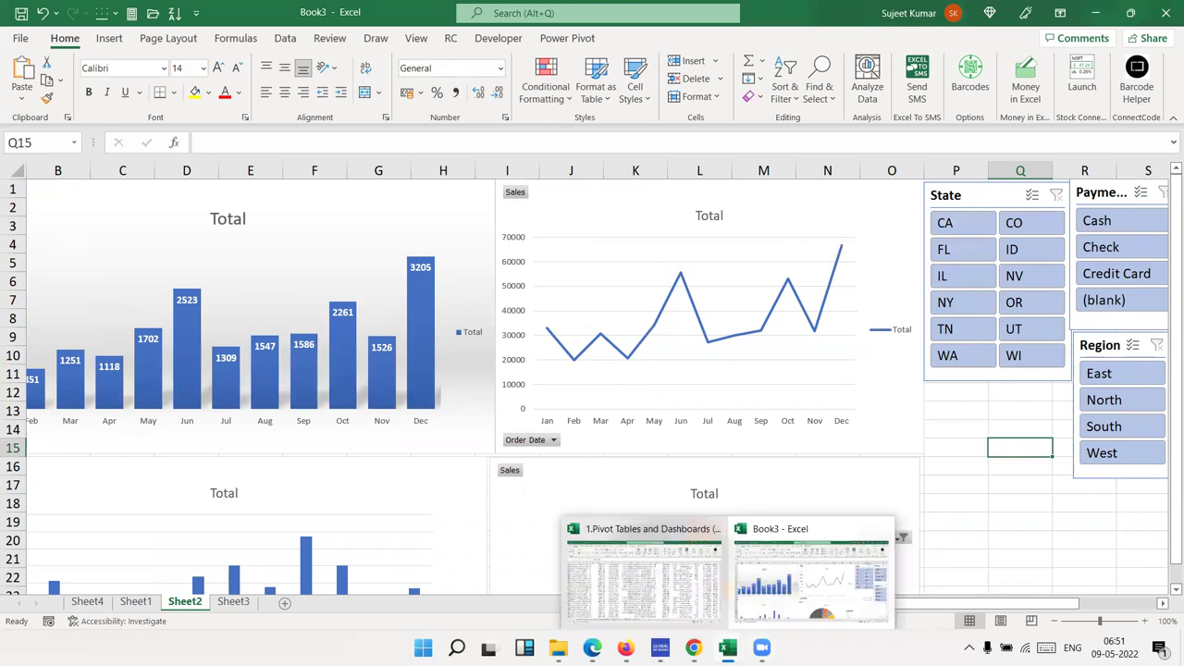
left_click(681, 600)
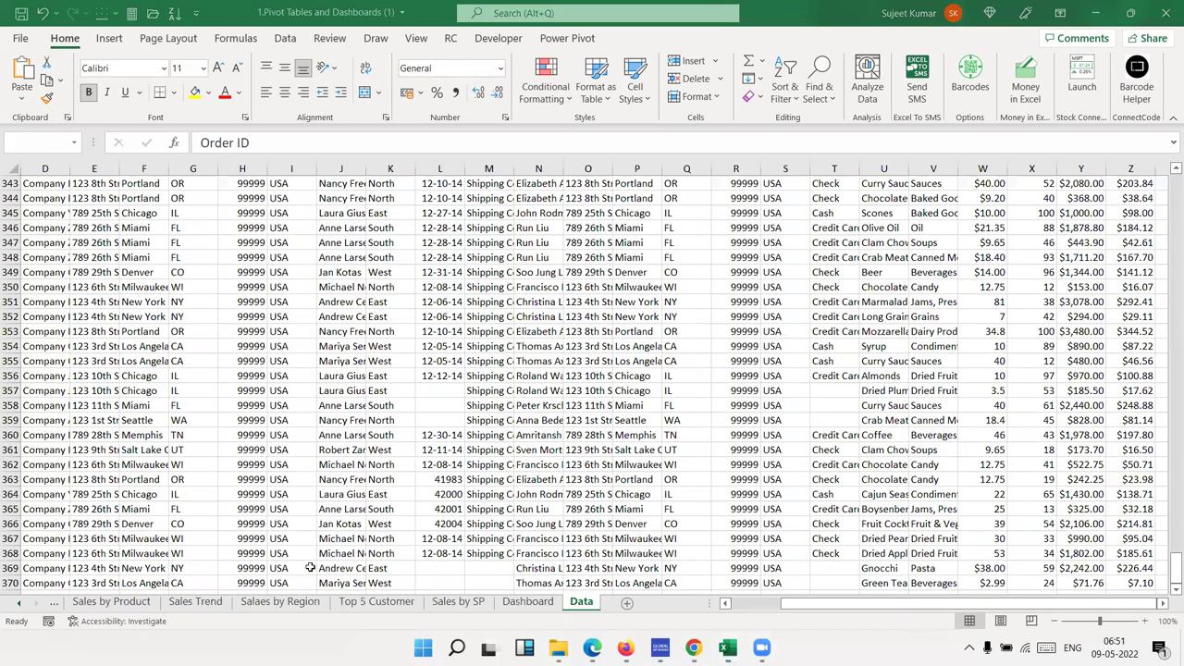
key("ctrl+a")
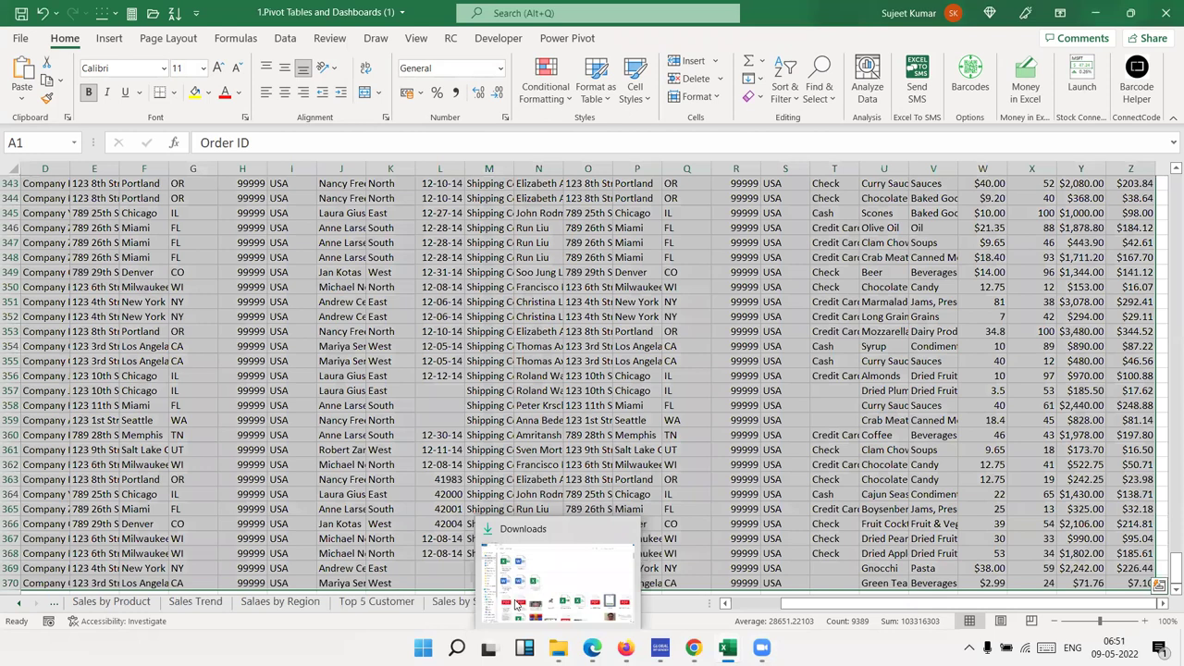
key("ctrl+Page_Up")
mouse_move(727, 648)
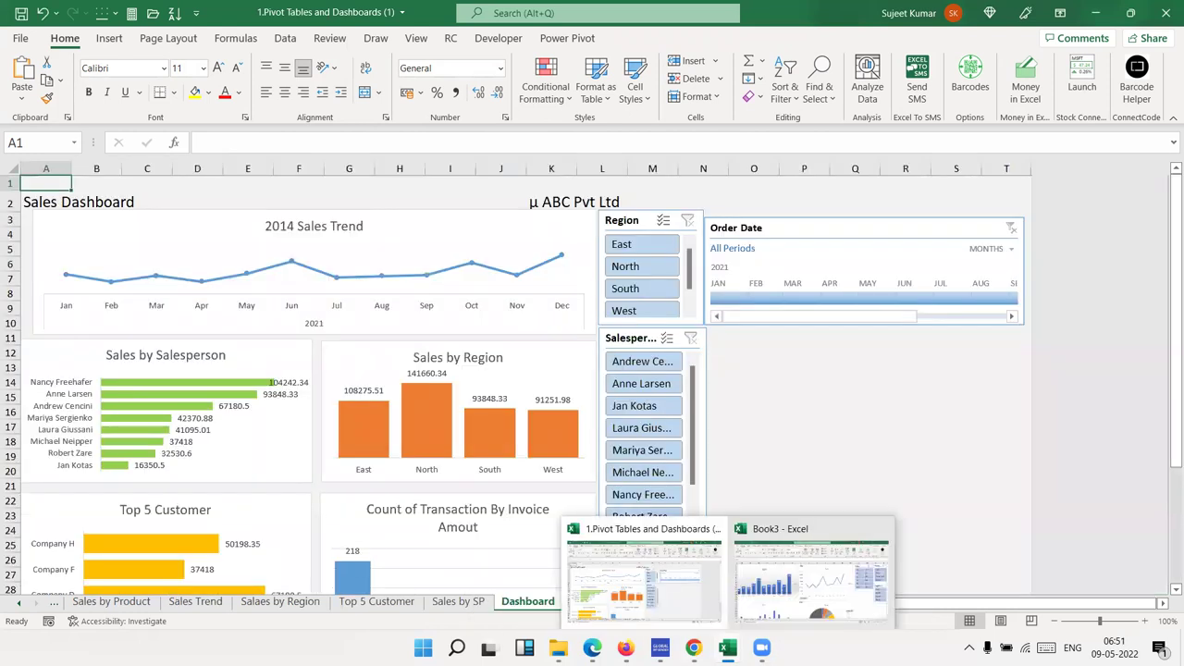
key("ctrl+s")
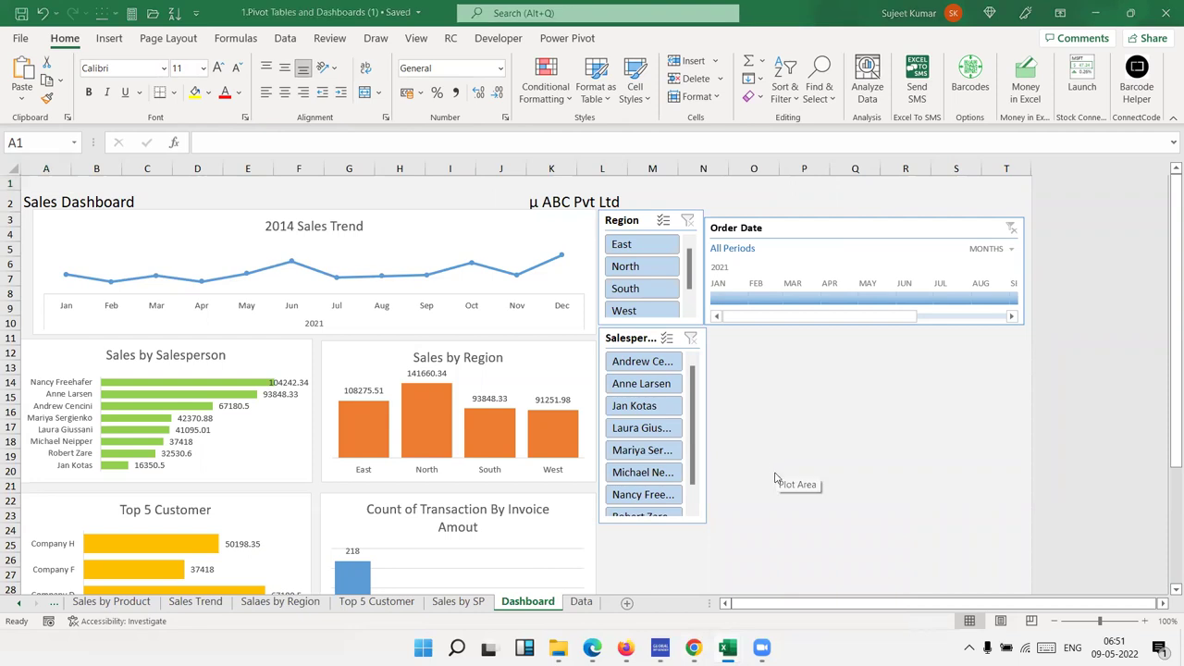
key("alt+Tab")
Step: Save Book3 as an .xlsm file, starting to enter the name DA-Pivot_Slicer
key("ctrl+s")
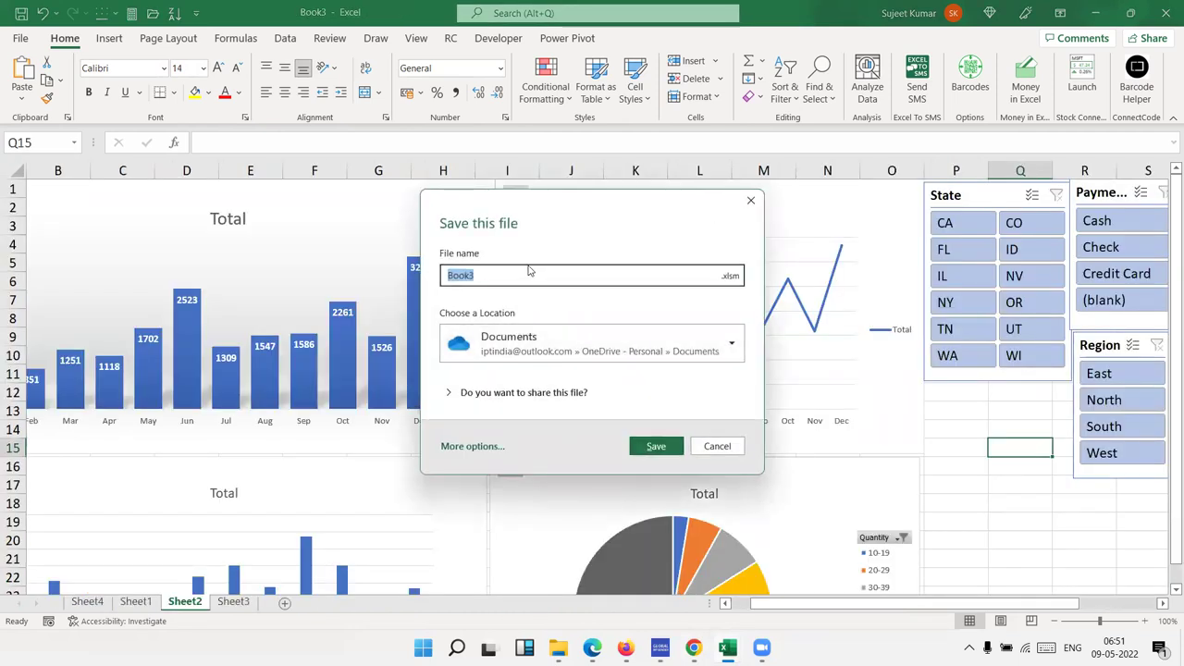
type("DA")
type("-Pivot_")
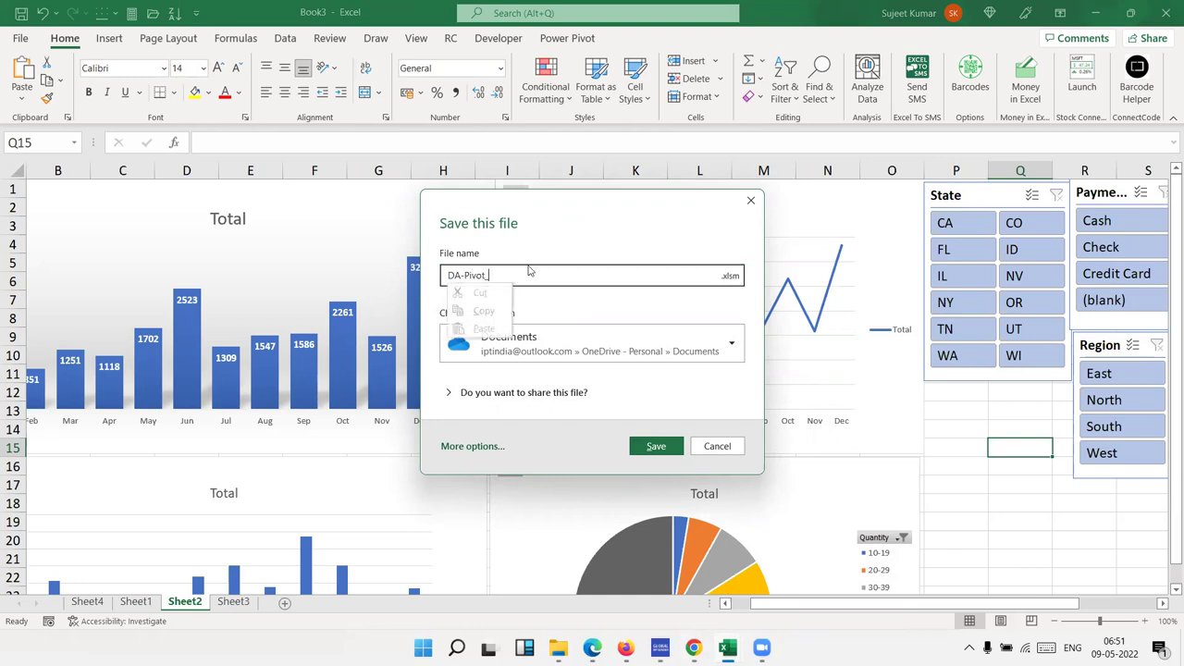